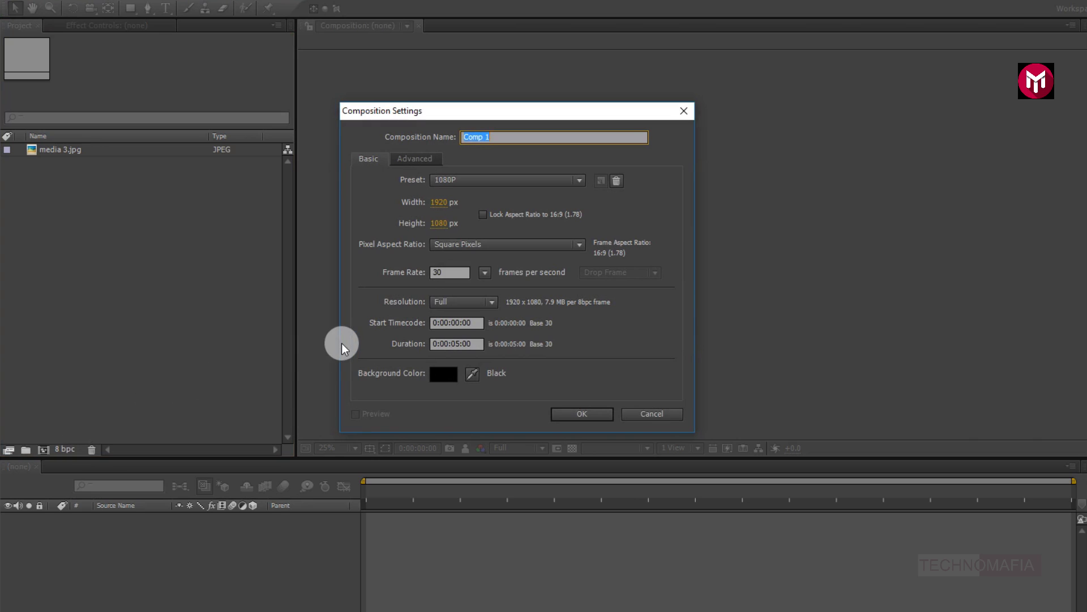
Step: Create a 1920 x 1080 composition named Slide 1 with a duration of 0:00:02:00
type("1")
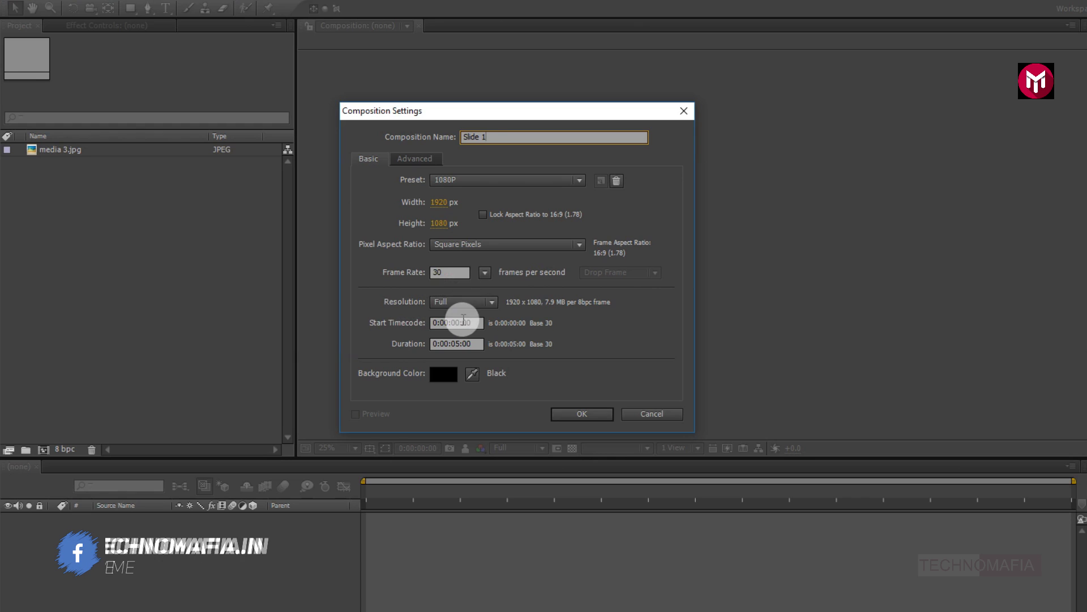
left_click(458, 343)
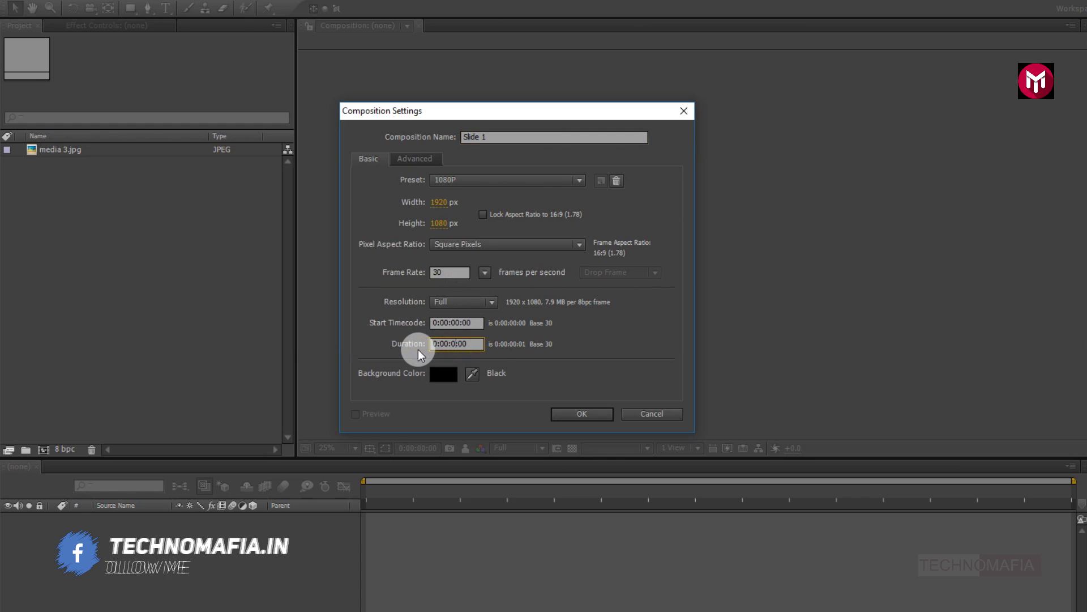
key("BackSpace")
type("2")
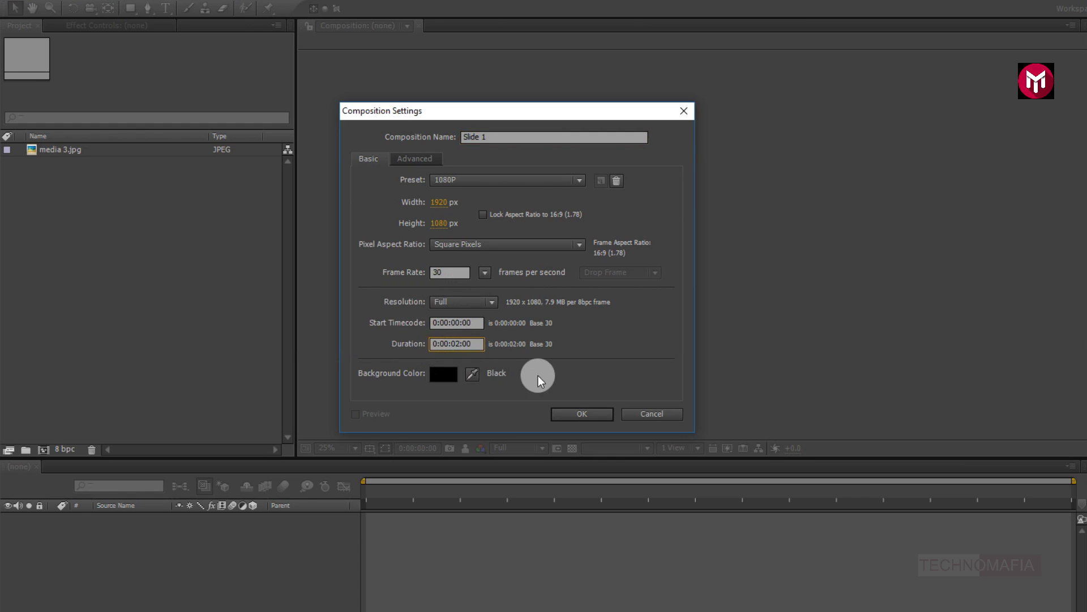
left_click(570, 413)
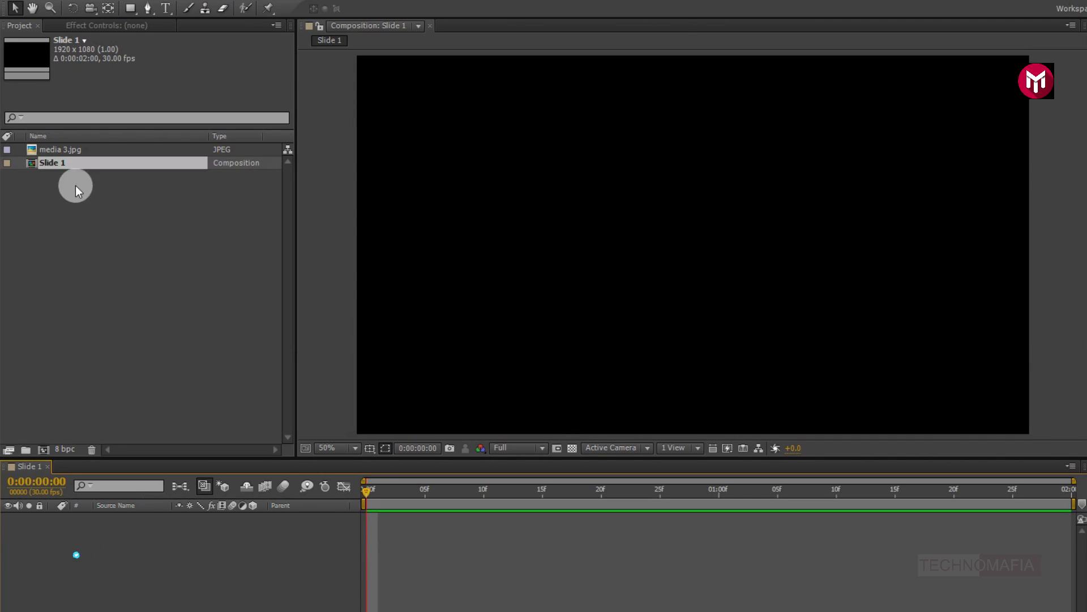
Step: Add media 3.jpg to the Slide 1 timeline and pre-compose it as Media, leaving all attributes in Slide 1
left_click(45, 150)
left_click_drag(60, 149, 102, 528)
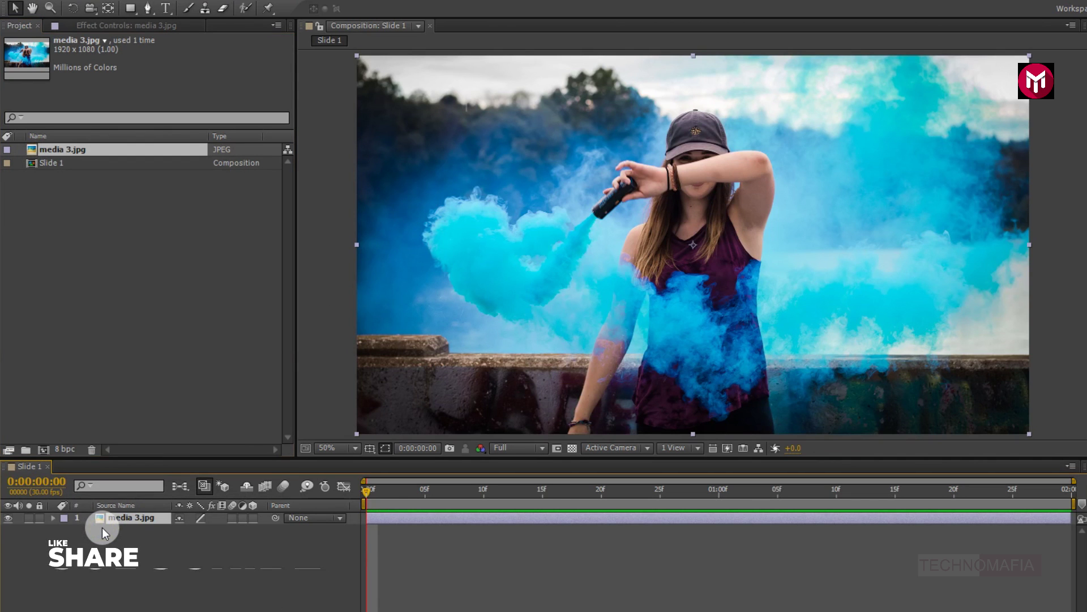
right_click(117, 520)
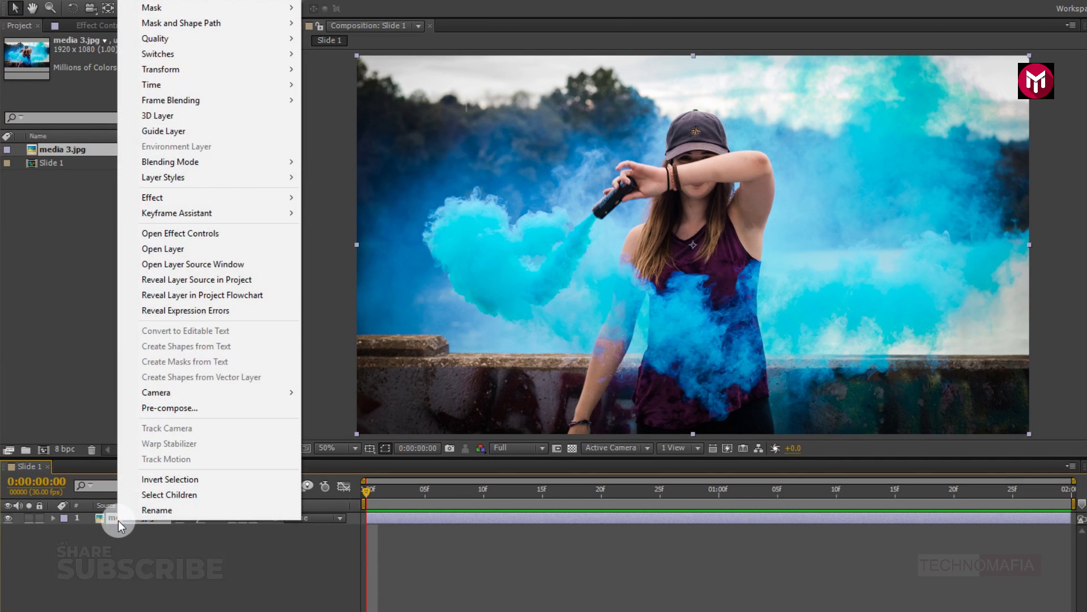
left_click(158, 412)
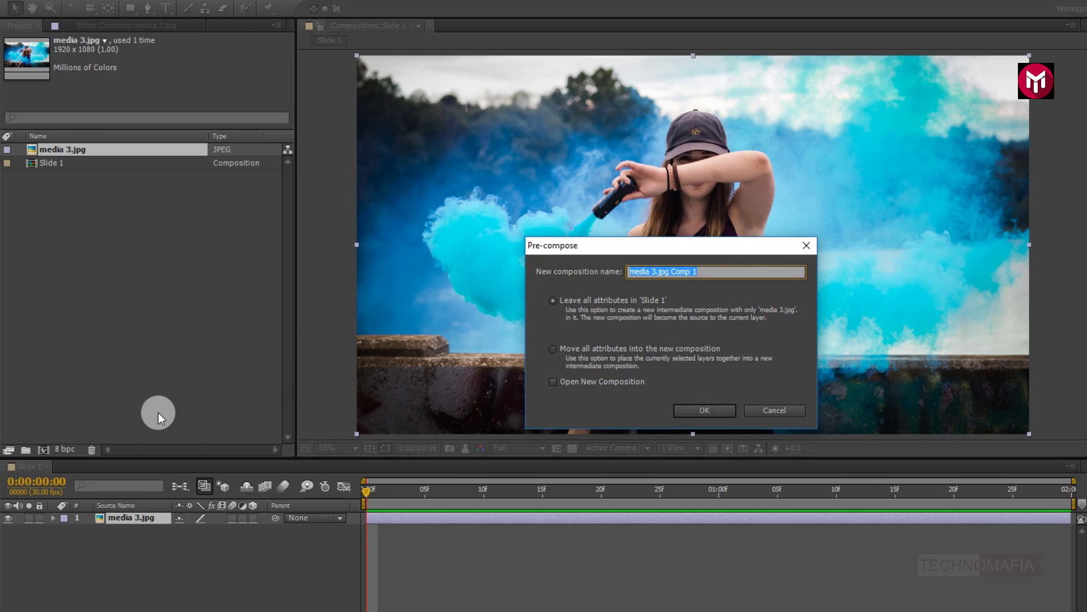
type("Media")
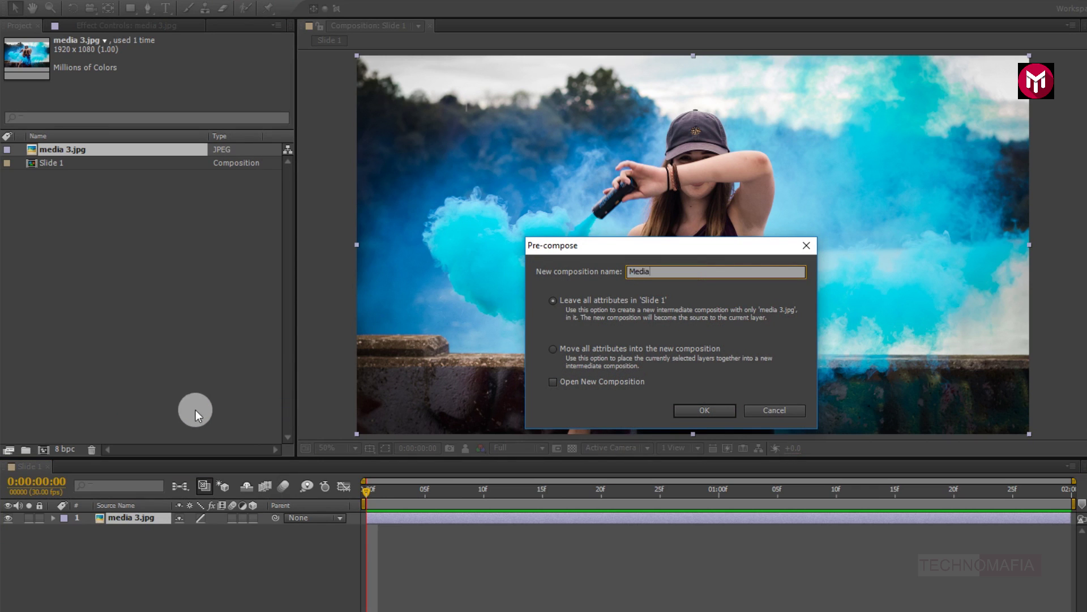
left_click(689, 406)
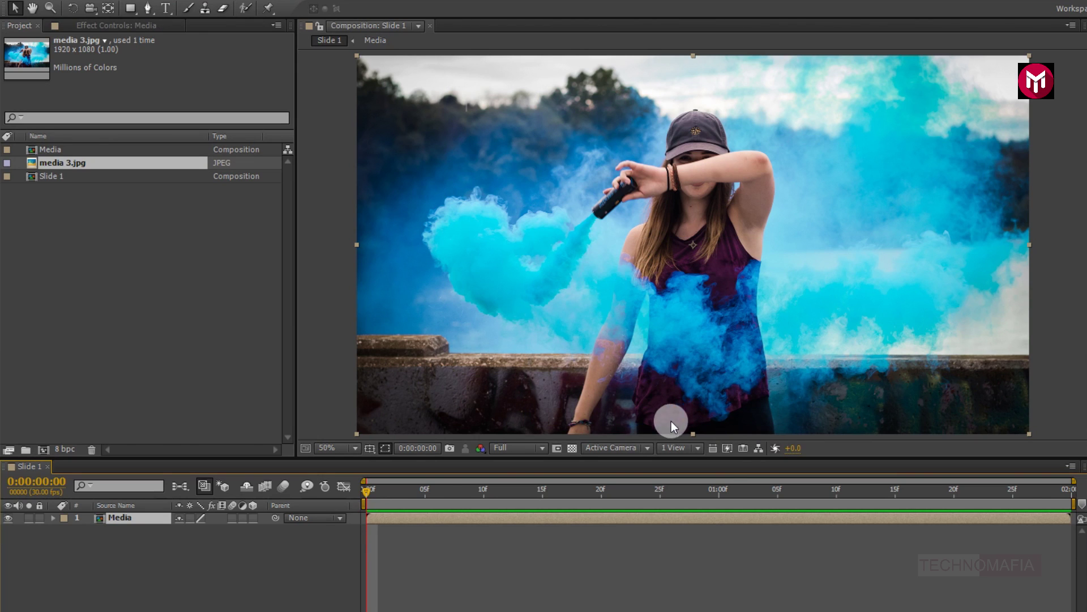
Step: Keyframe the Media layer's Scale from 100% at the first frame to 120% at 0:00:01:29
key("s")
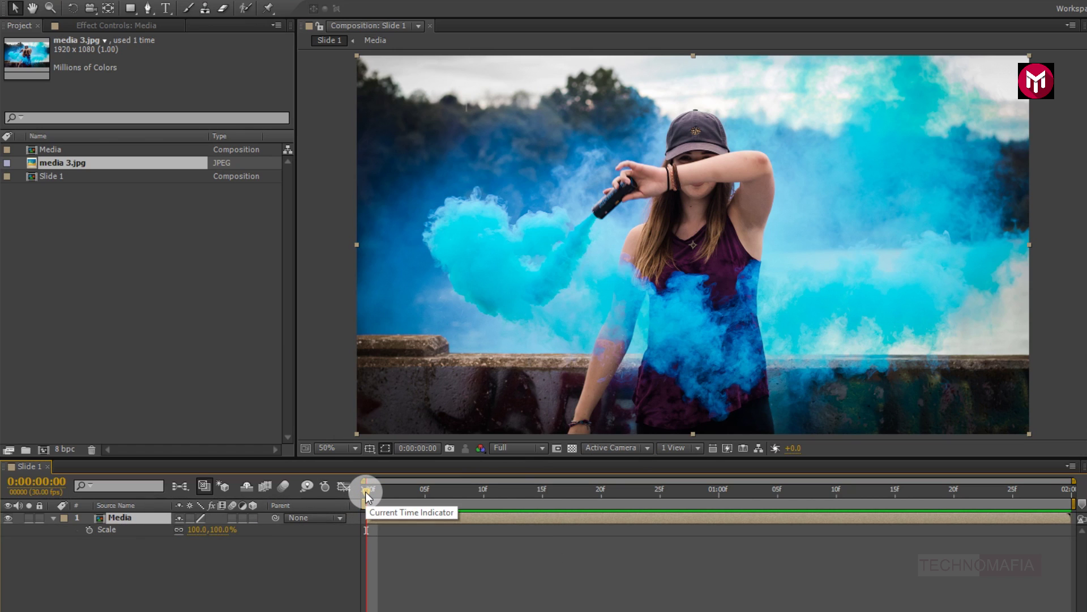
left_click(89, 530)
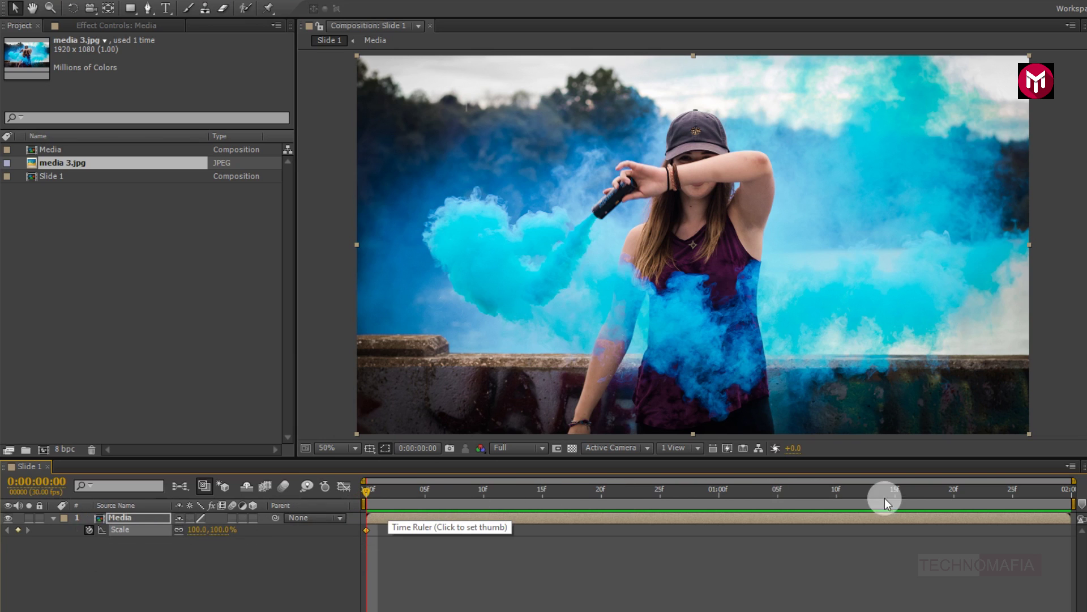
left_click(1070, 491)
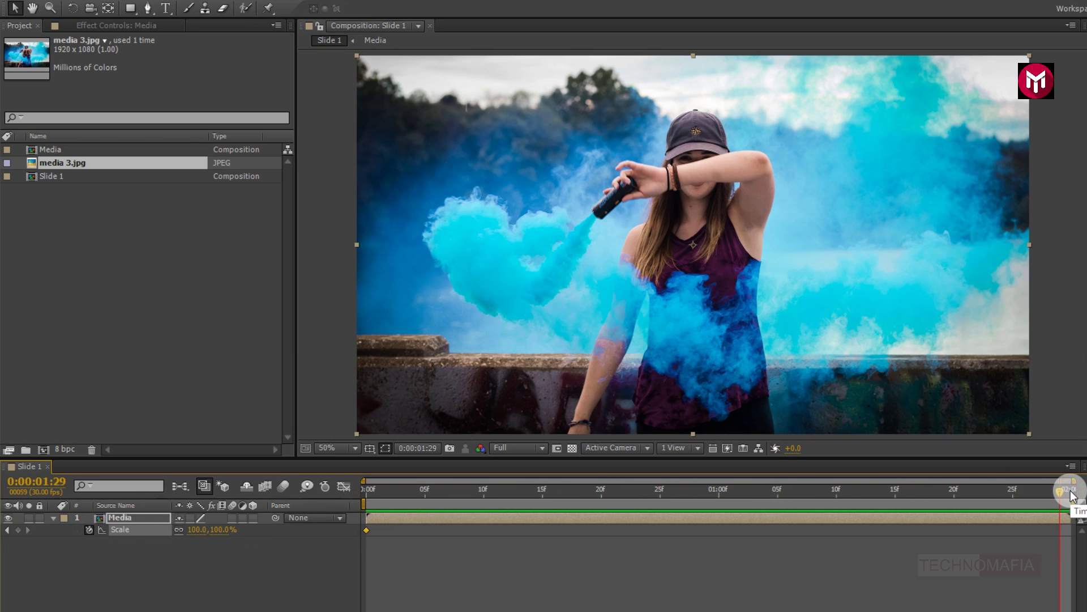
left_click_drag(194, 529, 208, 529)
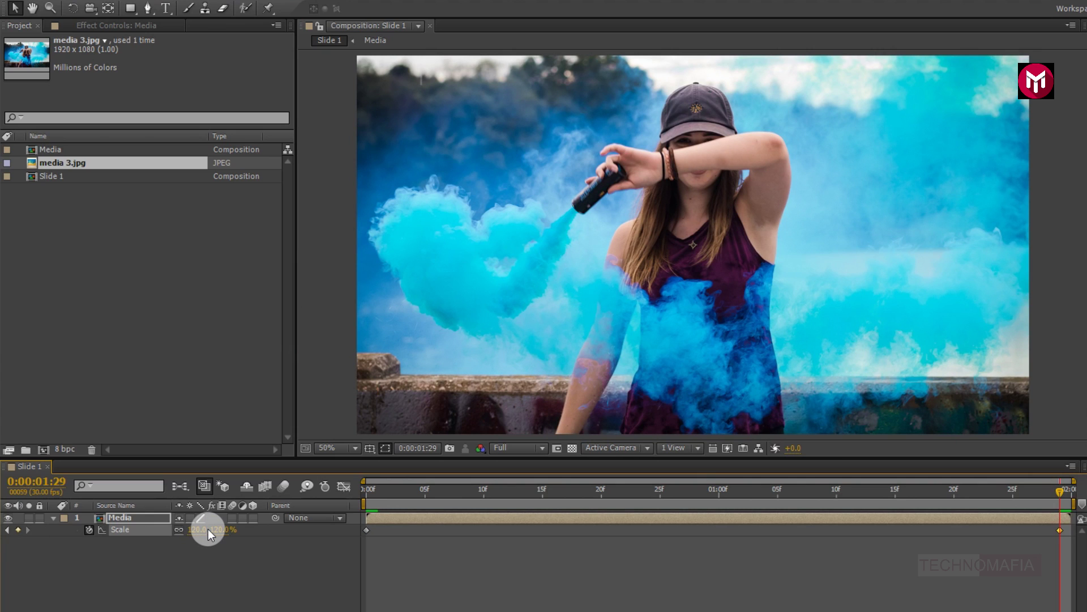
Step: Duplicate the Media layer and collapse the original layer's properties
key("ctrl+d")
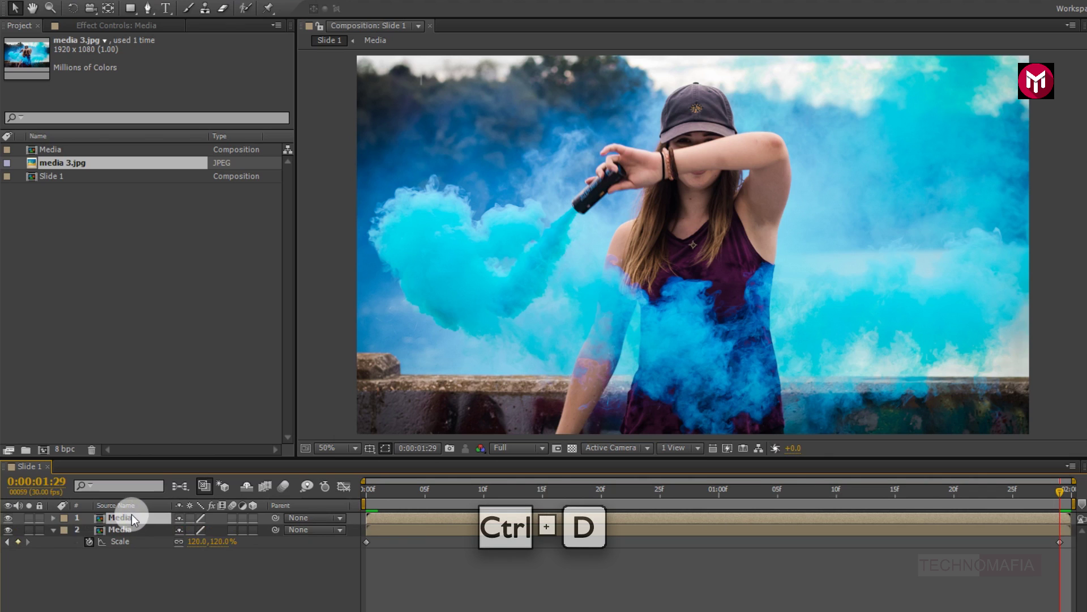
left_click(52, 530)
left_click(380, 520)
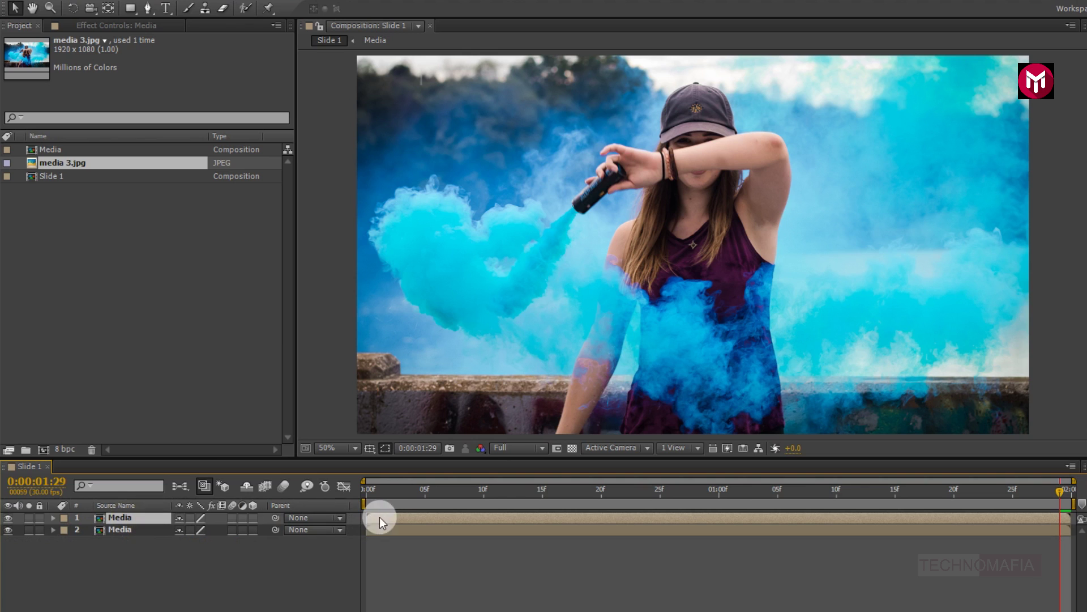
Step: At the first frame, draw a closed triangular mask over the woman's face and torso on the upper Media layer with the Pen tool
left_click(366, 491)
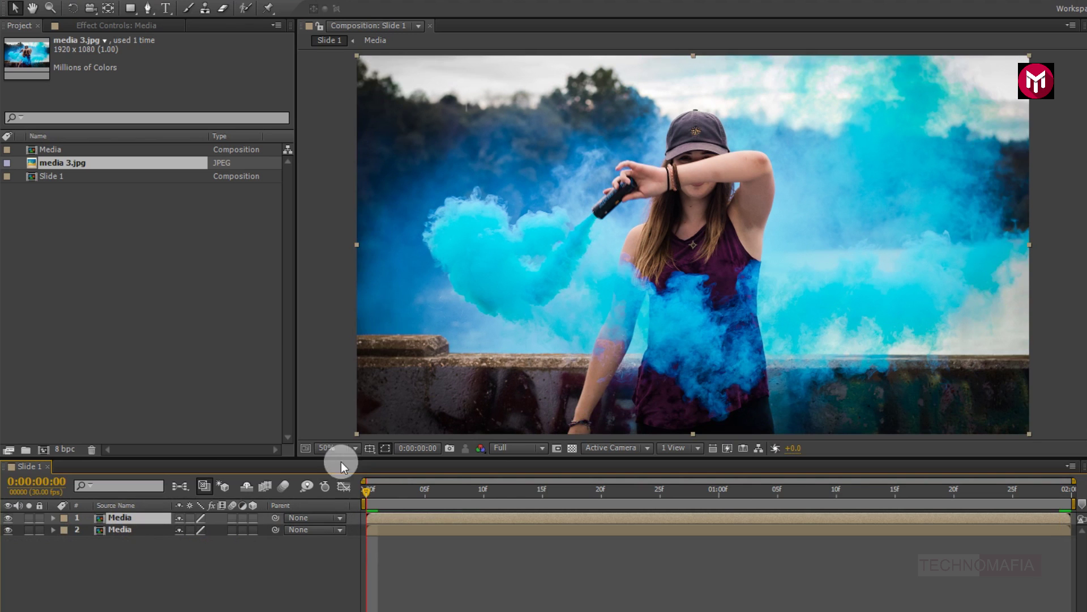
left_click(147, 9)
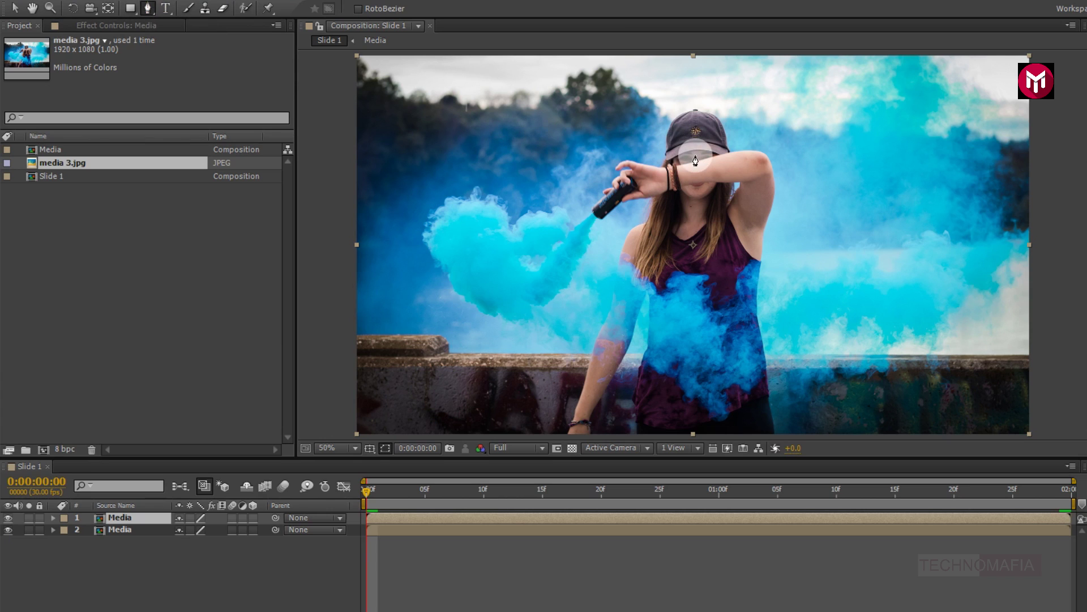
left_click(697, 150)
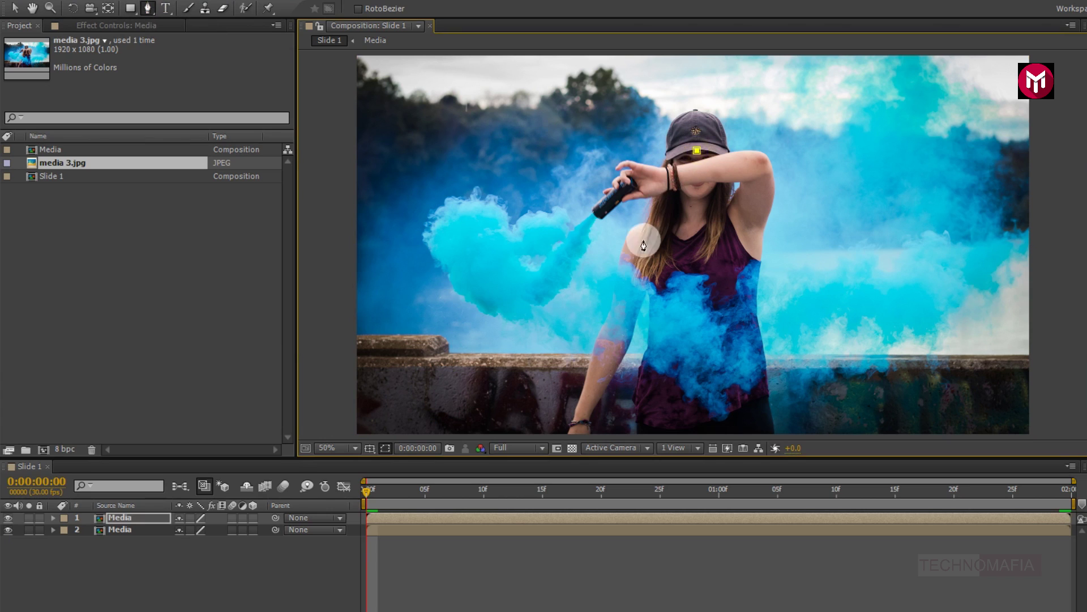
left_click(592, 293)
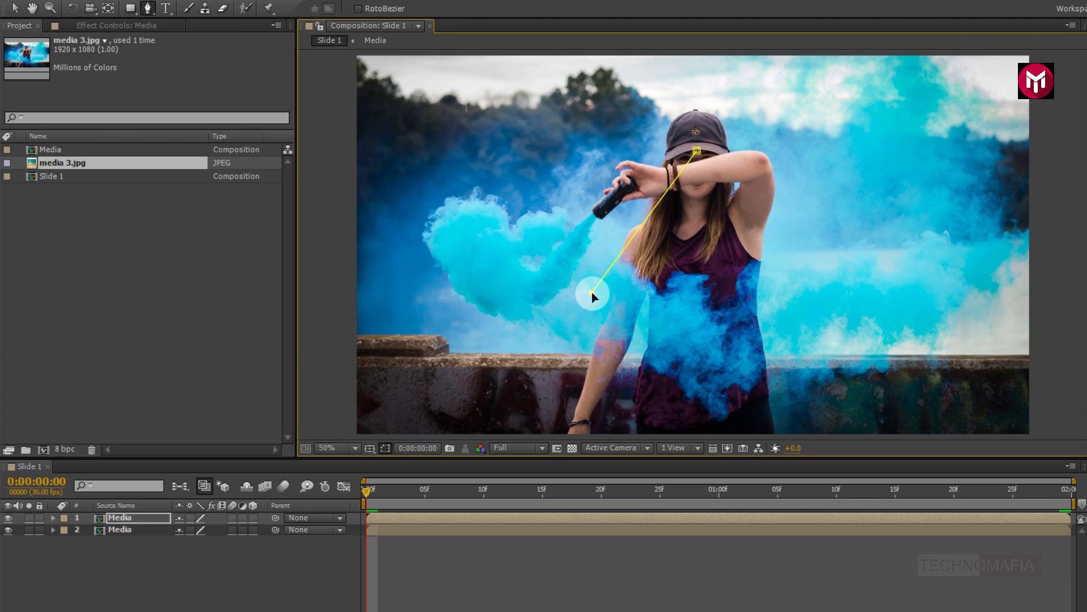
left_click(810, 293)
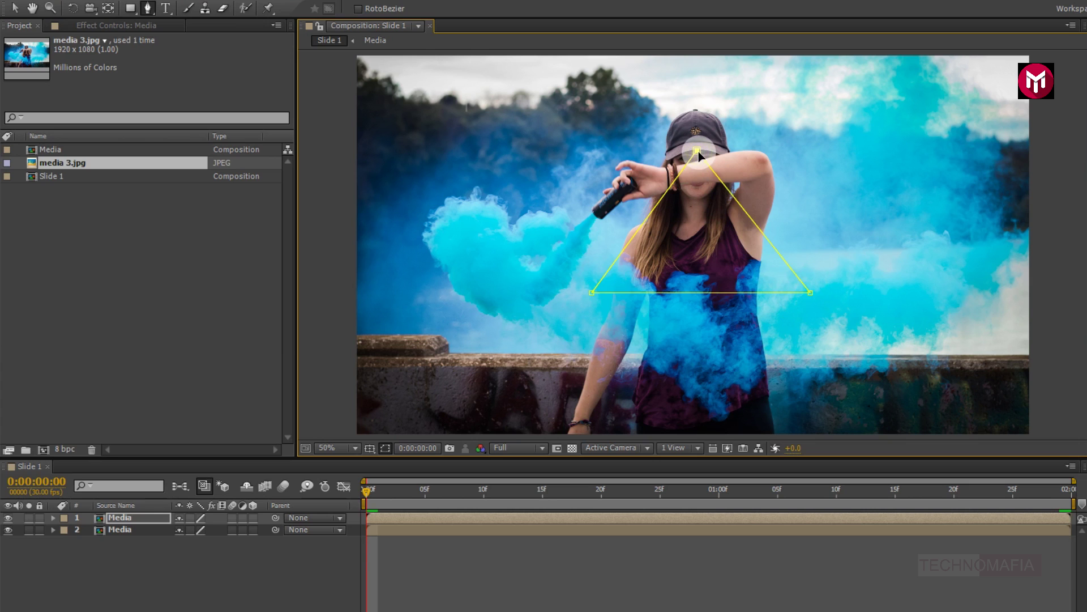
Step: Set the triangular mask's mode to Subtract on the upper Media layer
left_click(137, 467)
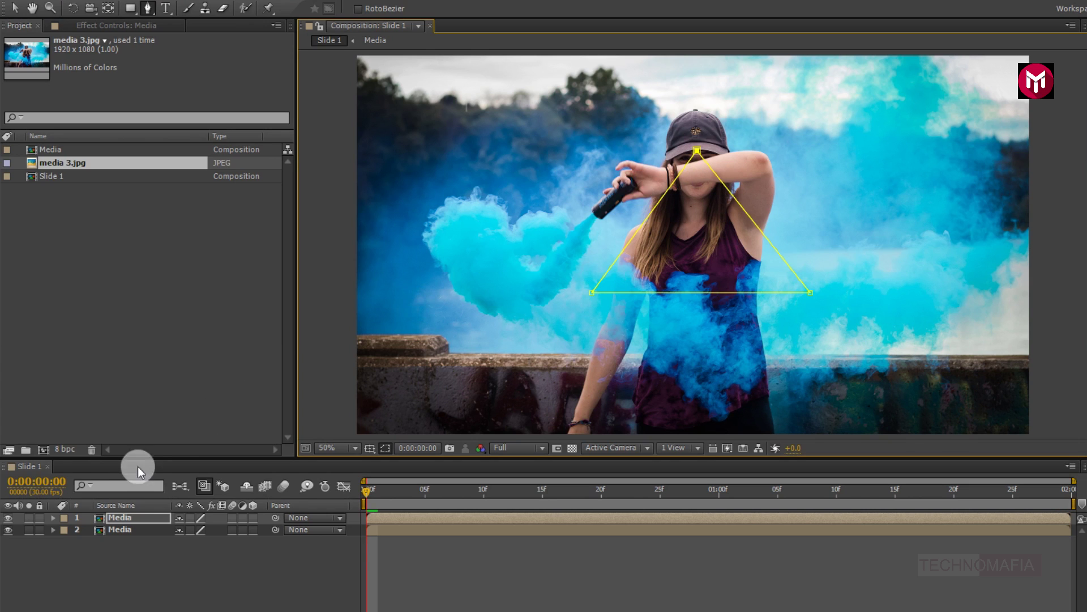
left_click(53, 518)
left_click(66, 531)
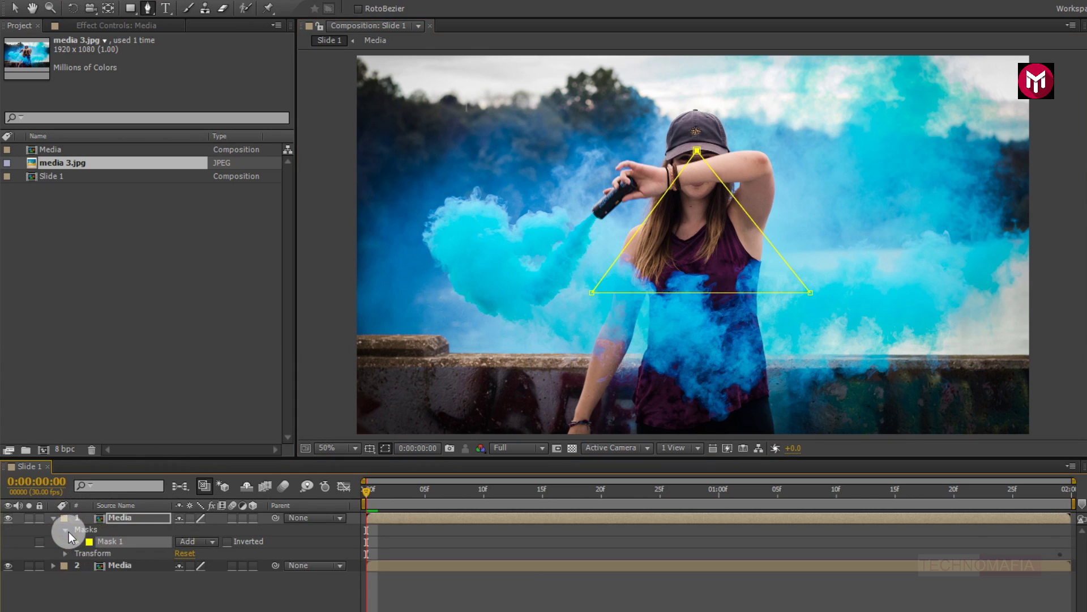
left_click(196, 544)
left_click(204, 588)
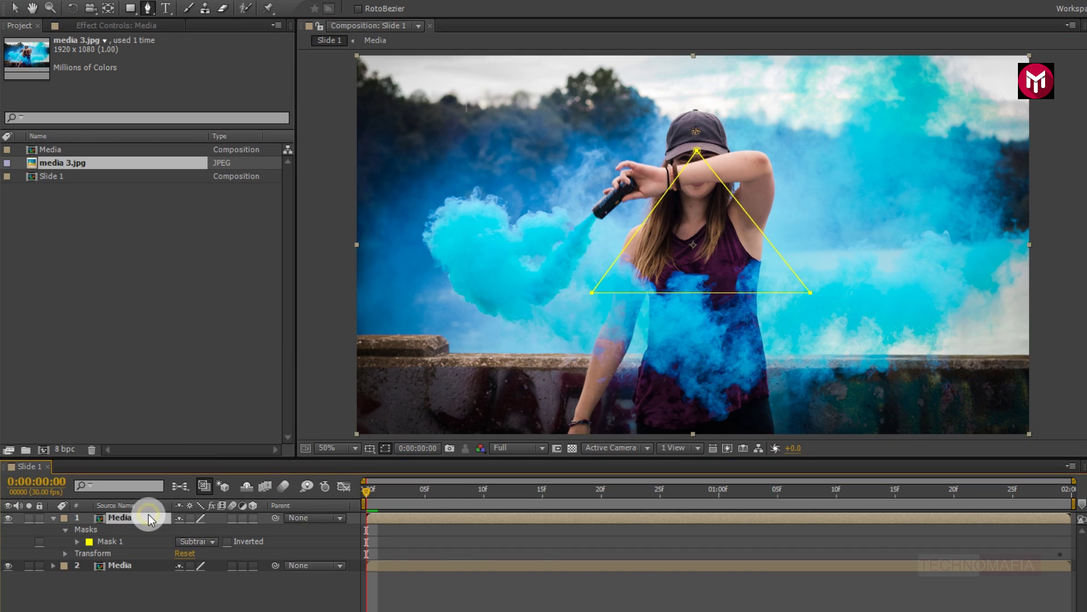
Step: Keyframe the upper Media layer's Position from 960, 540 at the first frame to 960, 500 at 0:00:01:29, and preview the animation
key("p")
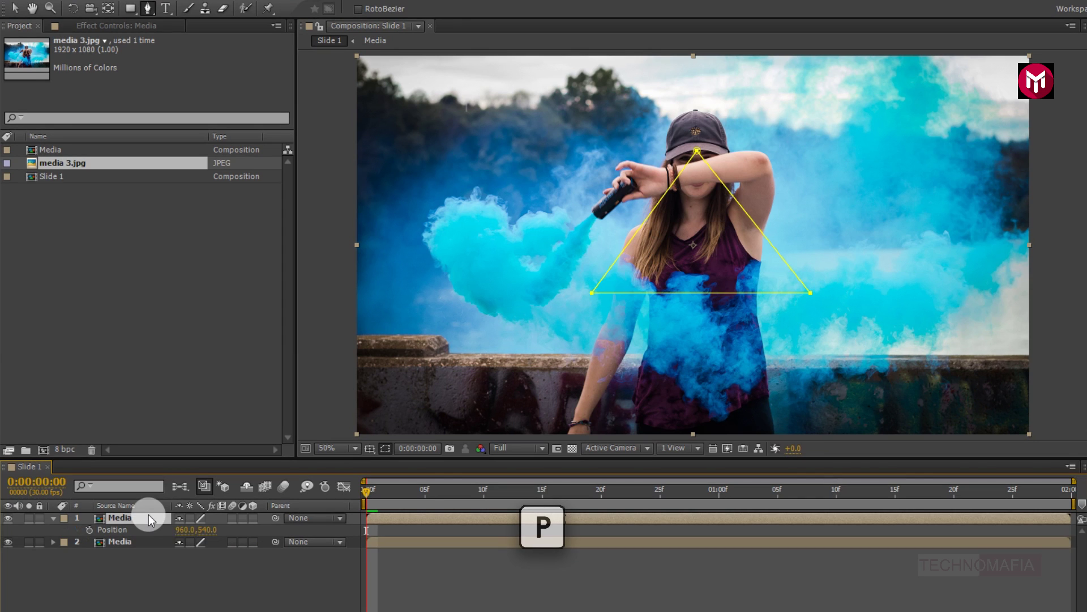
left_click(92, 529)
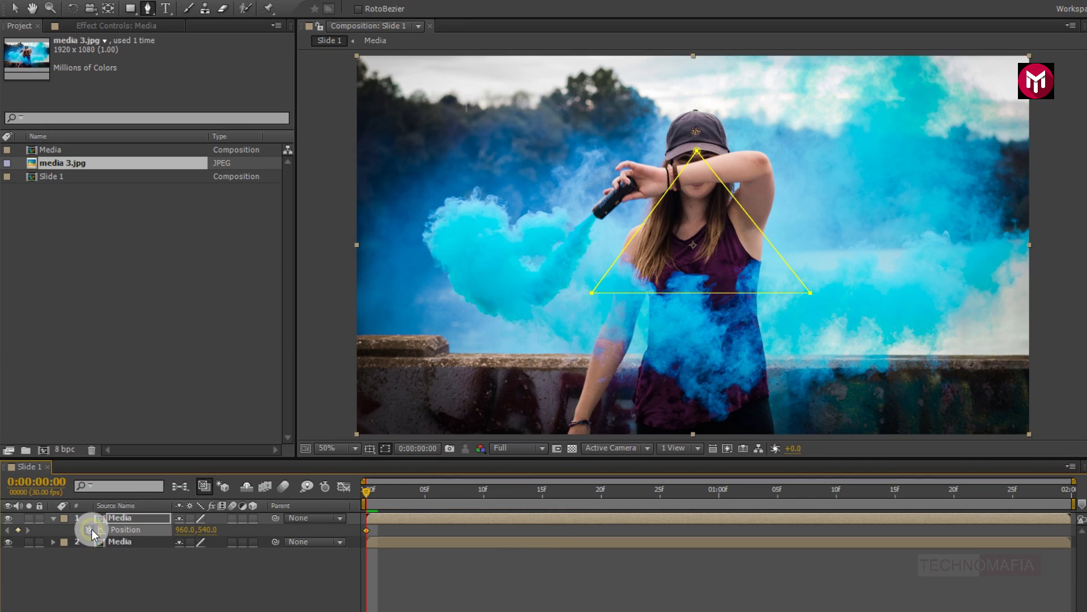
left_click(1072, 493)
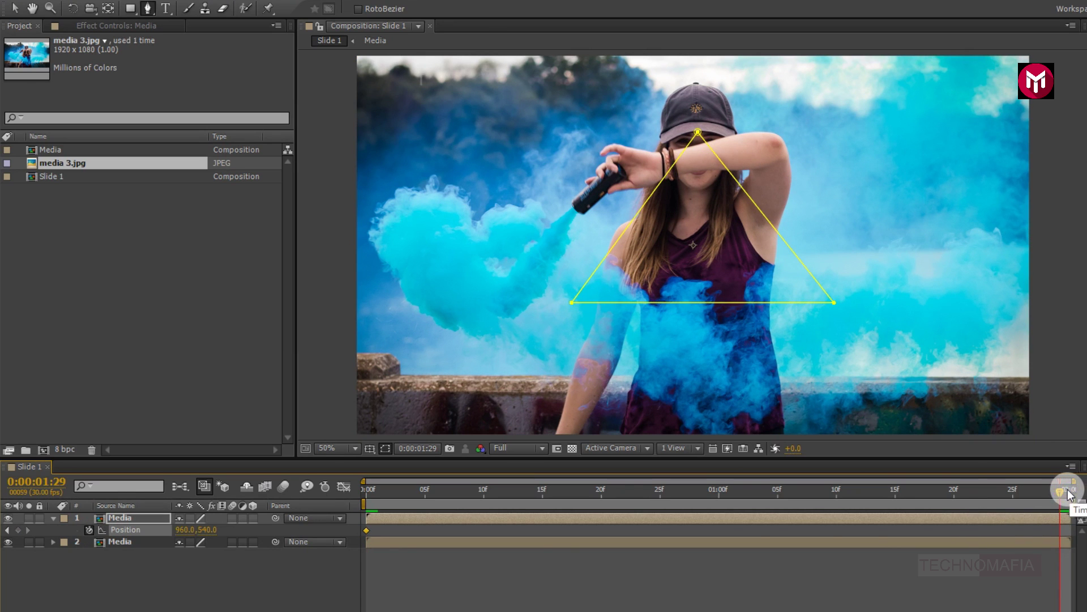
left_click_drag(217, 535, 176, 538)
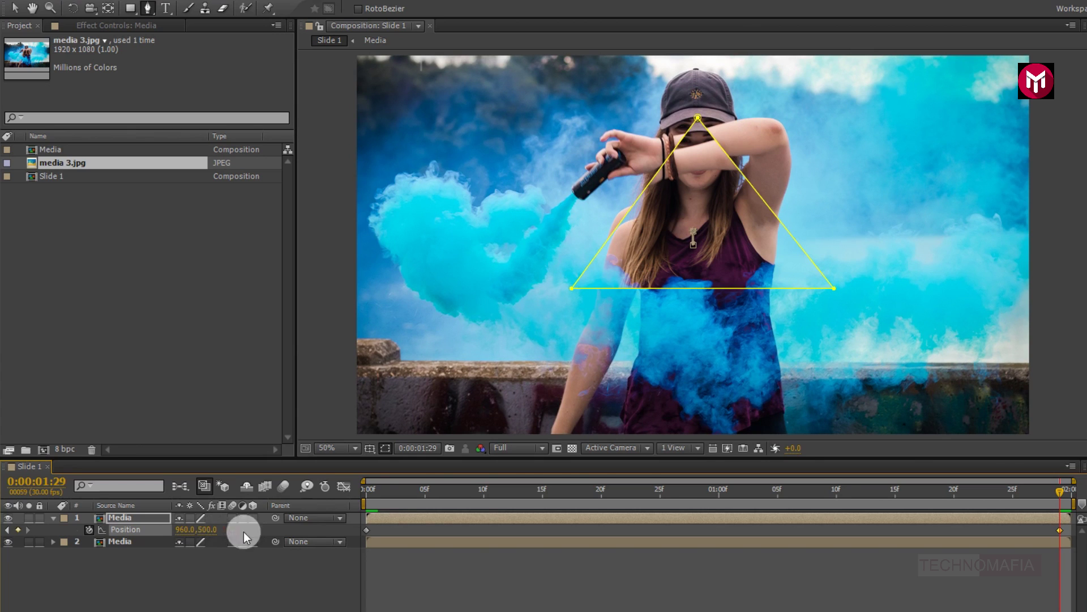
left_click(366, 491)
key("space")
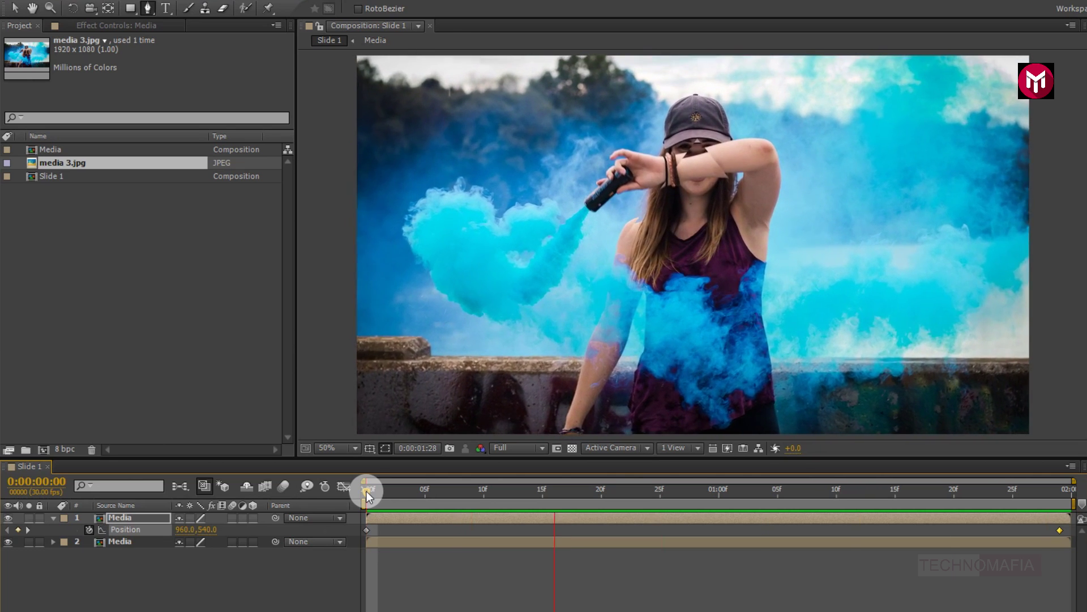
Step: Duplicate the upper Media layer together with its triangular mask and Position keyframes
key("ctrl+d")
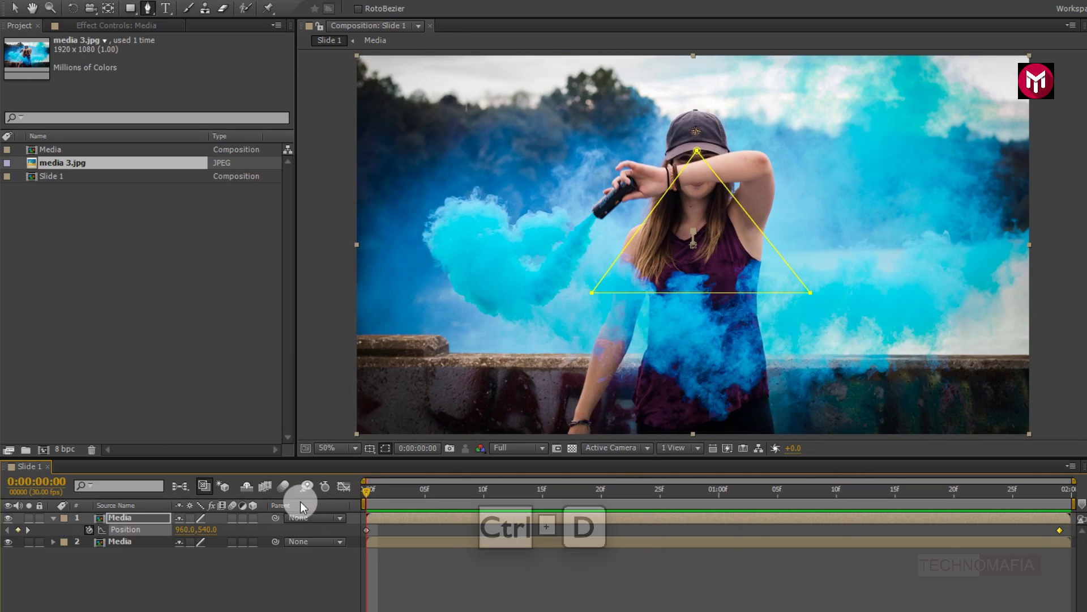
left_click(130, 521)
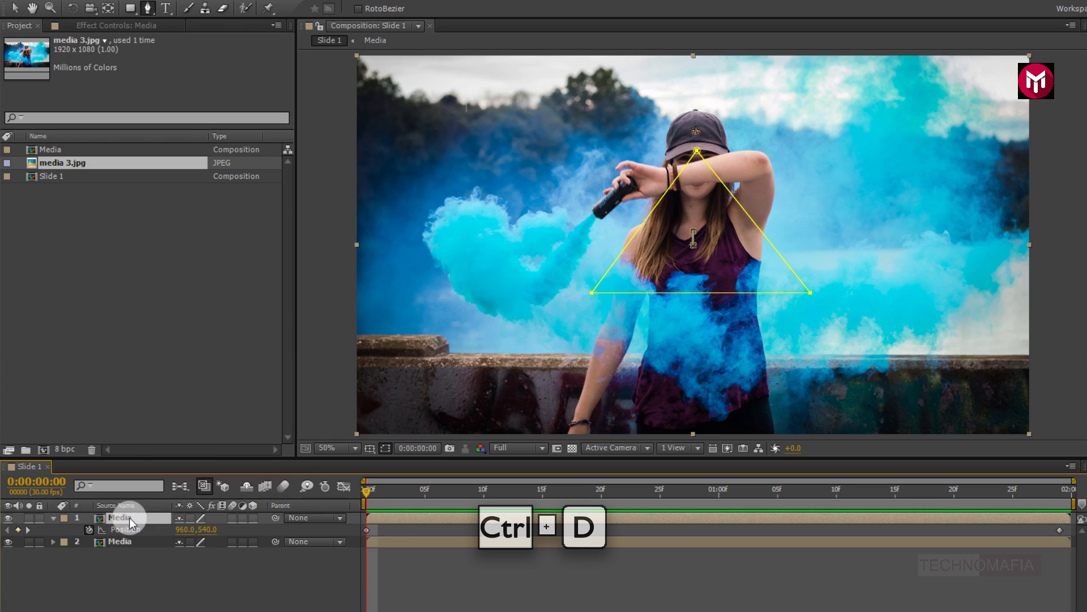
key("ctrl+d")
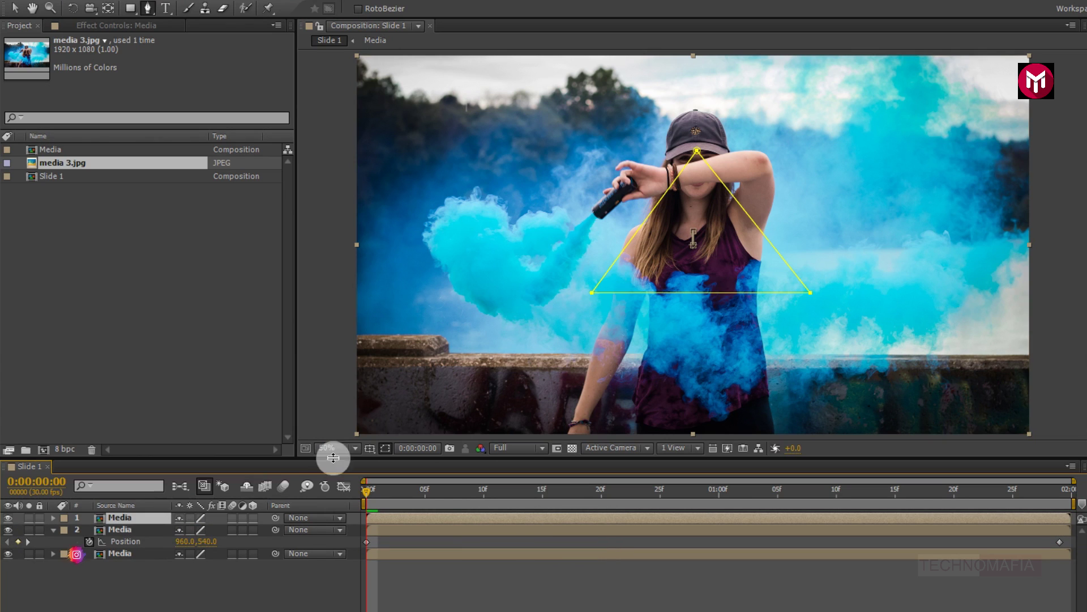
Step: Enlarge the triangular mask on the top Media layer so it spans from above the woman's cap down to the wall's upper edge
left_click(591, 293)
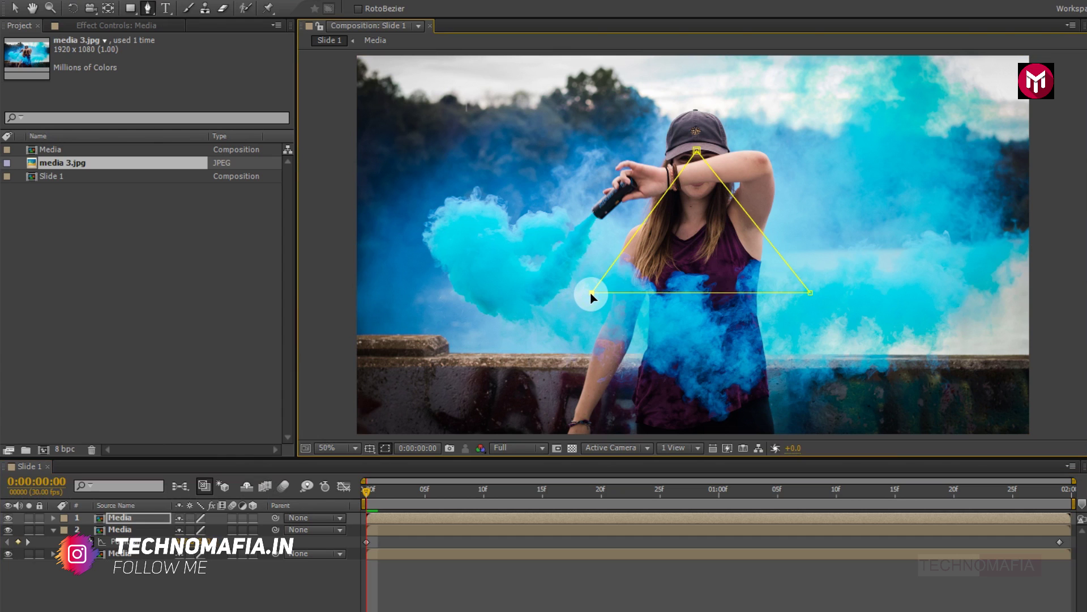
left_click_drag(591, 295, 509, 346)
left_click_drag(809, 294, 865, 339)
left_click(696, 152)
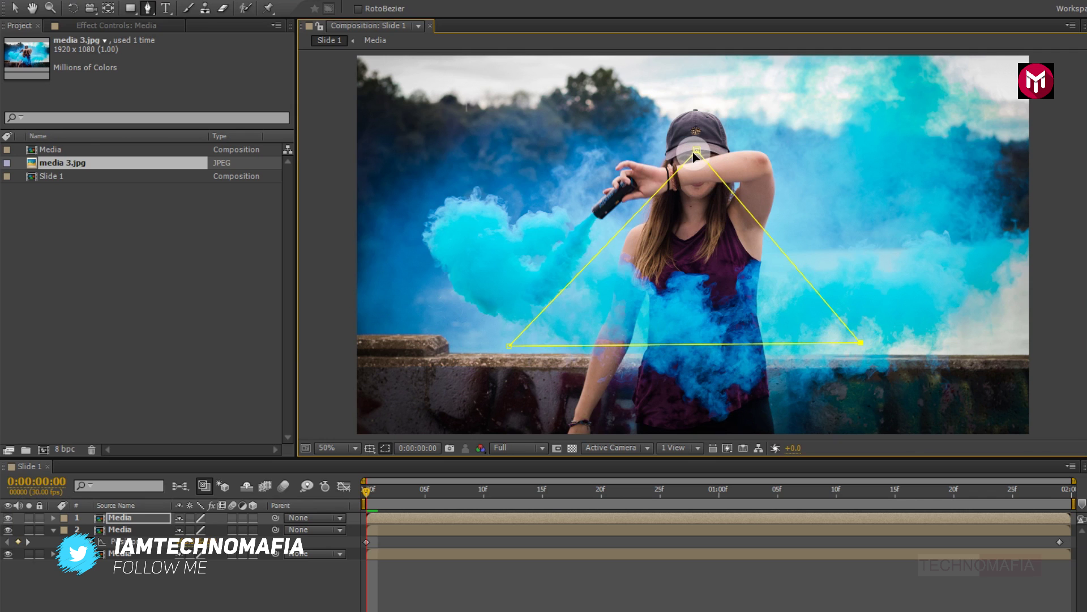
left_click_drag(696, 152, 697, 92)
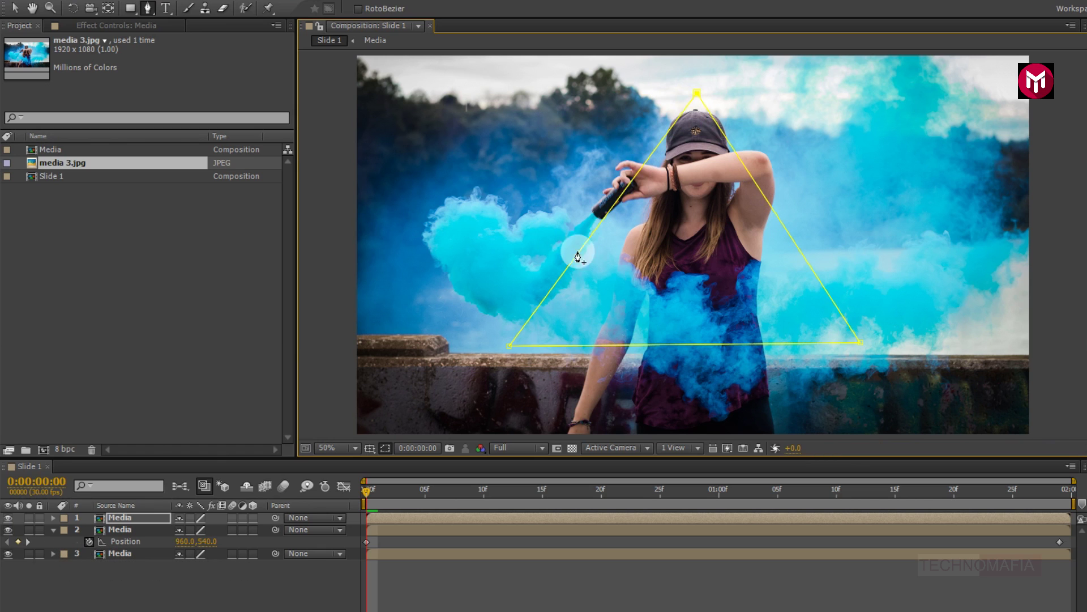
left_click_drag(507, 345, 501, 354)
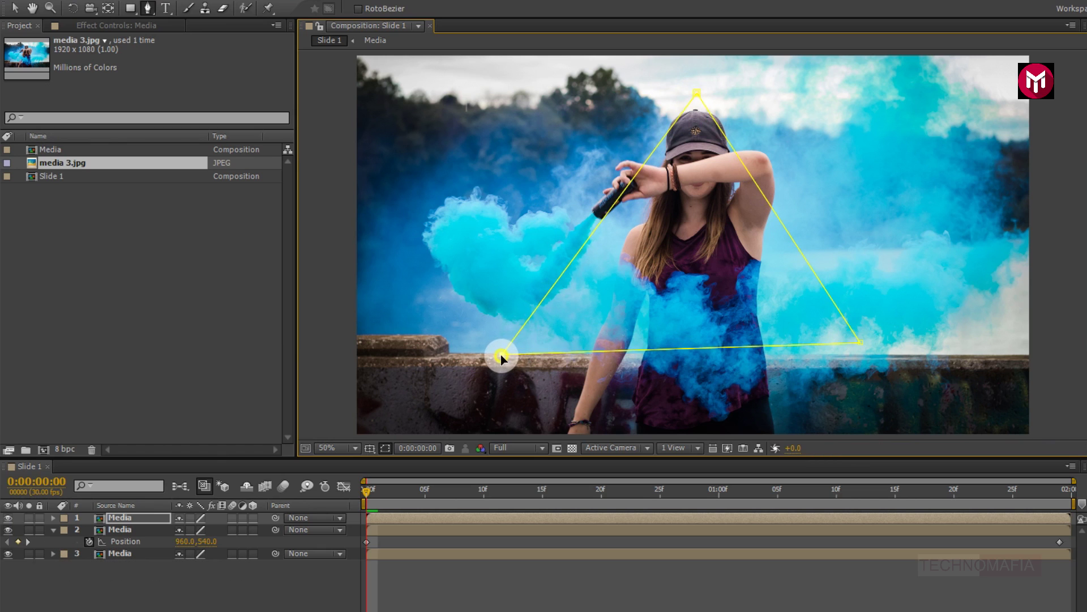
left_click_drag(859, 344, 871, 354)
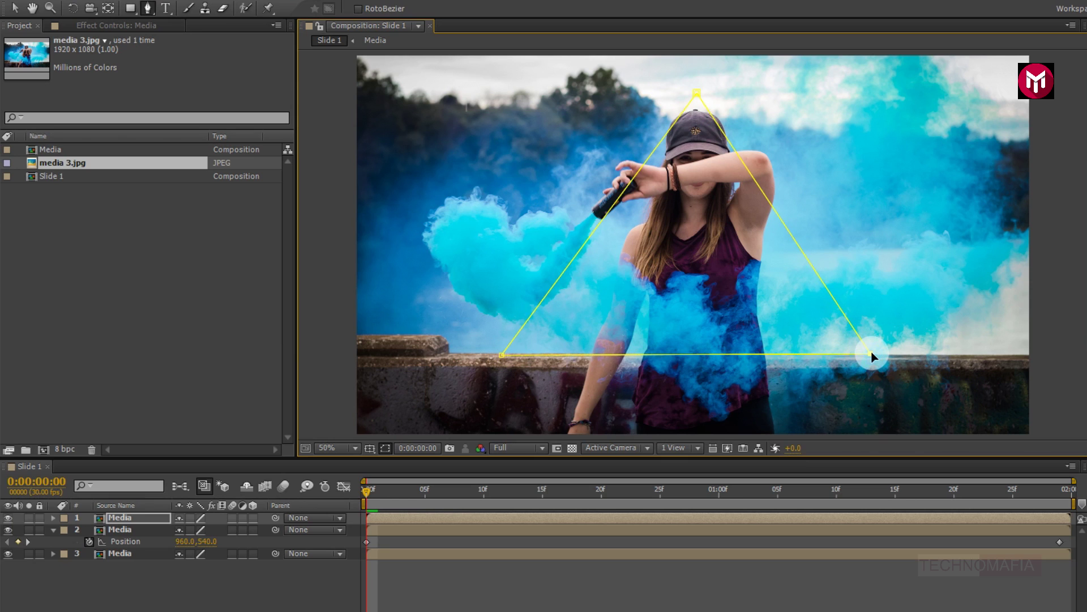
Step: Replace the top Media layer's end Position keyframe with 960, 560 at 0:00:01:29
key("p")
left_click(159, 520)
key("p")
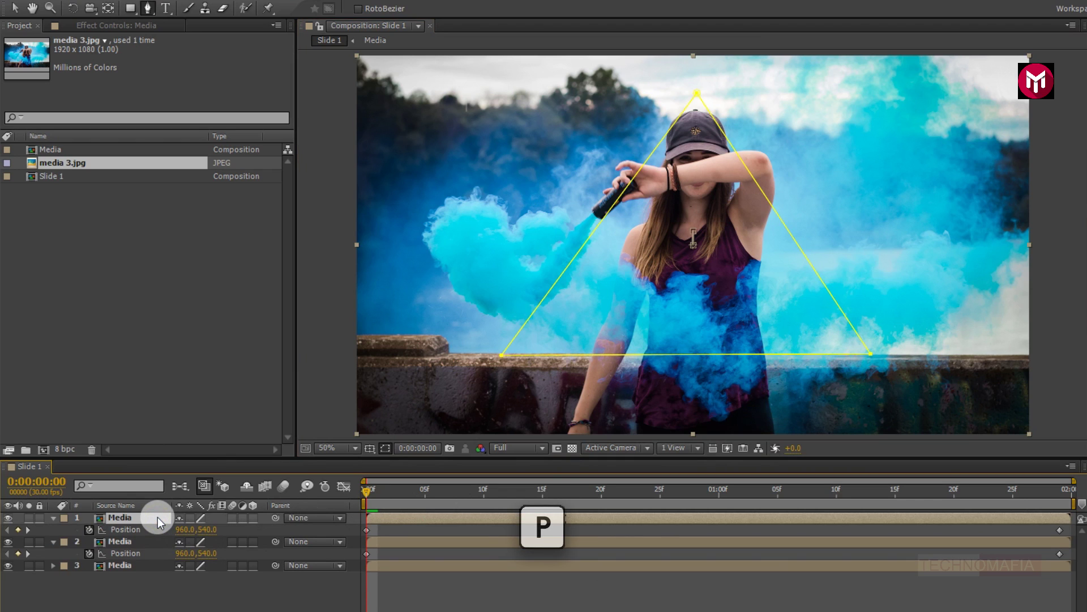
left_click(136, 529)
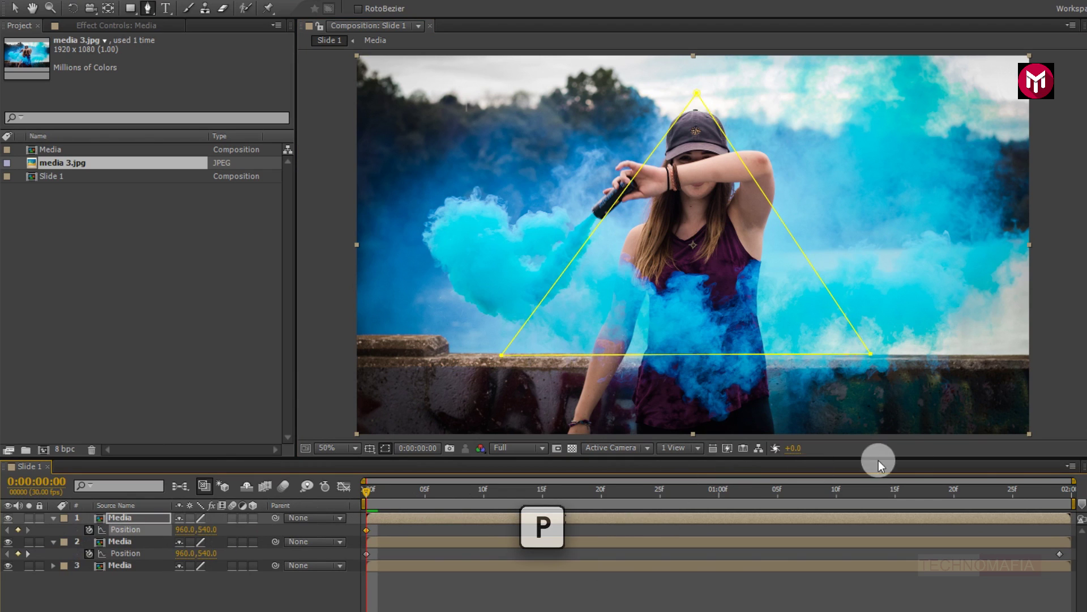
left_click(1059, 491)
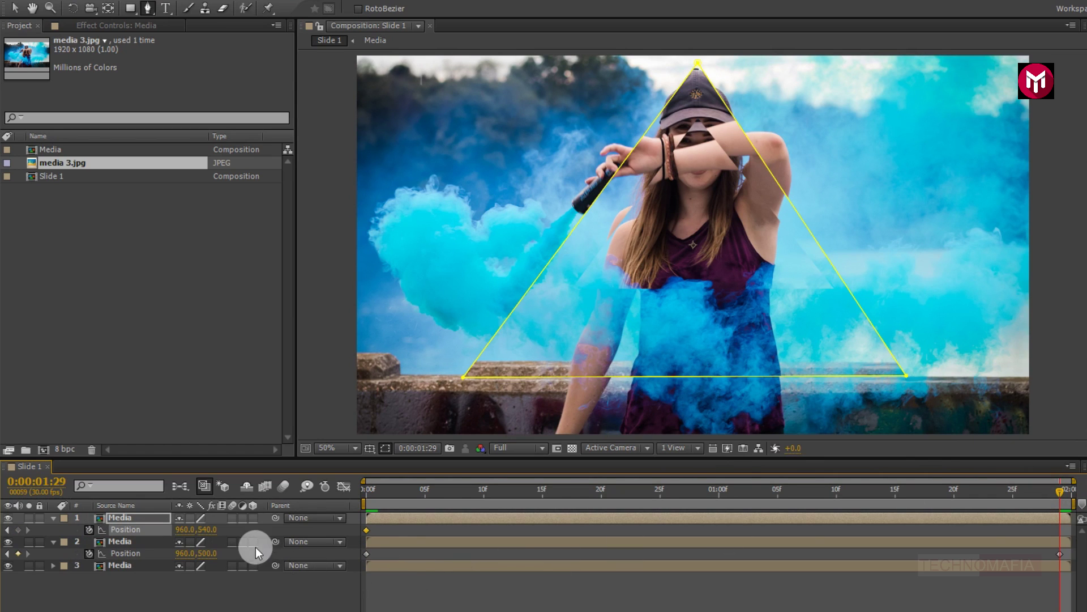
left_click_drag(208, 531, 224, 530)
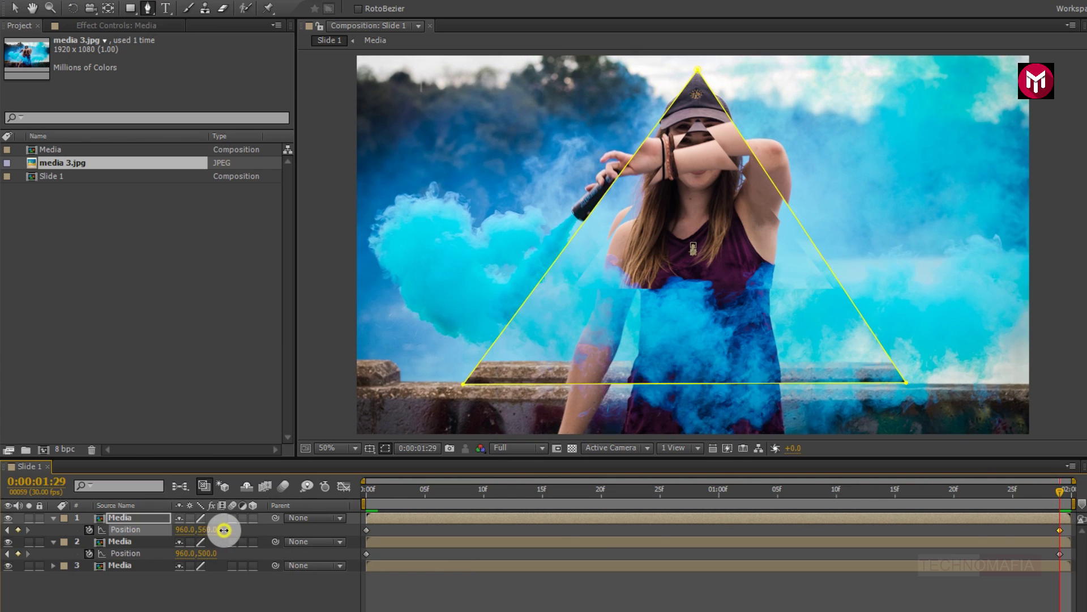
Step: Duplicate the top Media layer together with its enlarged triangular mask and Position keyframes
key("ctrl+d")
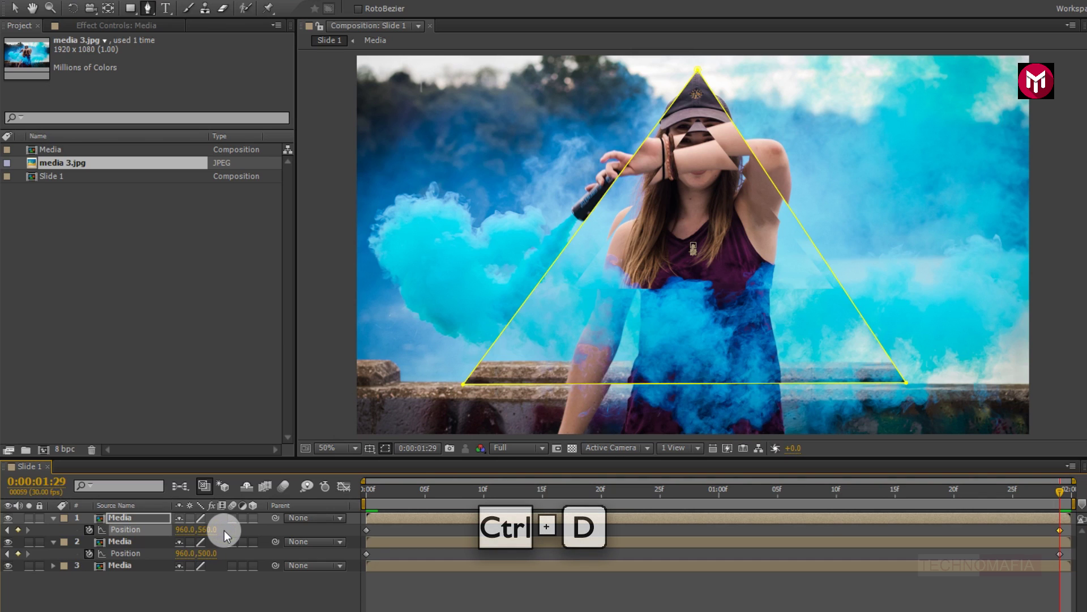
left_click(138, 518)
left_click(119, 519)
key("ctrl+d")
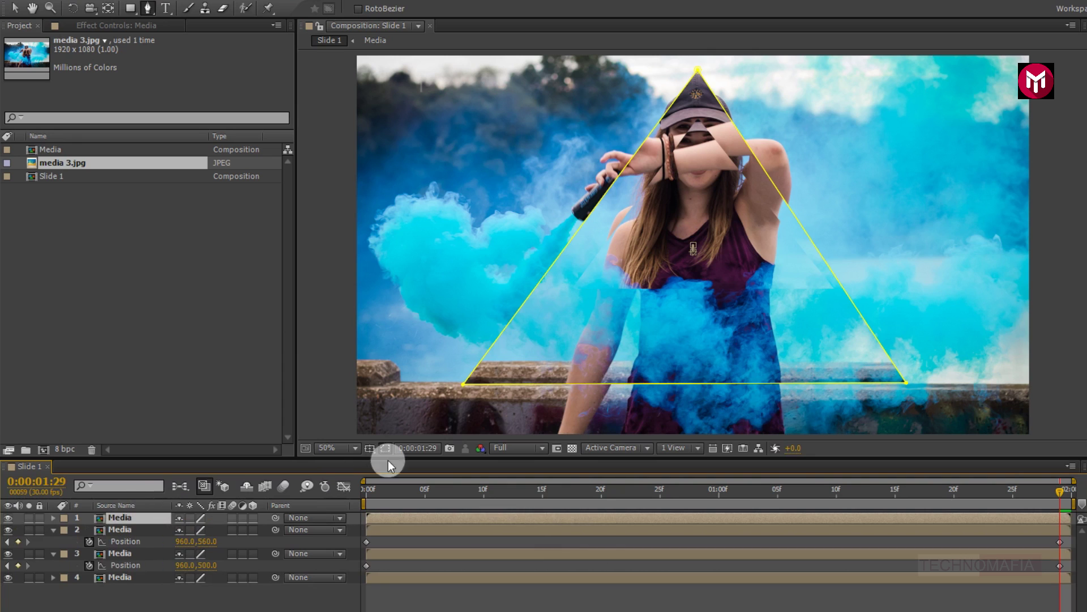
Step: Enlarge the newest Media layer's triangular mask so its apex and both base corners extend well outside the composition frame
scroll(484, 402, "down", 2)
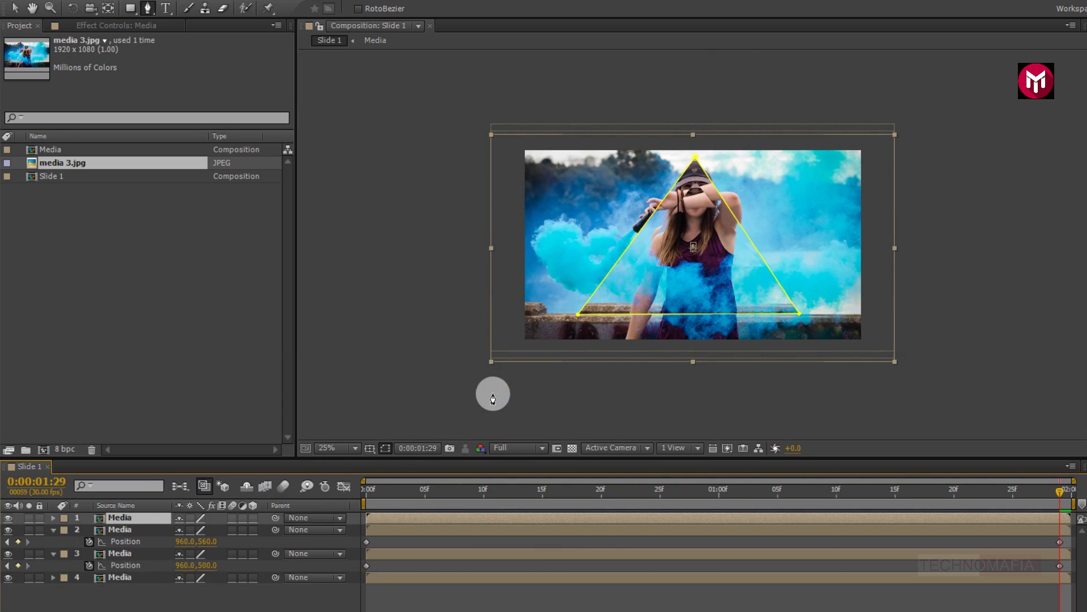
left_click(577, 314)
left_click_drag(573, 320, 504, 358)
left_click(797, 315)
left_click_drag(799, 314, 885, 362)
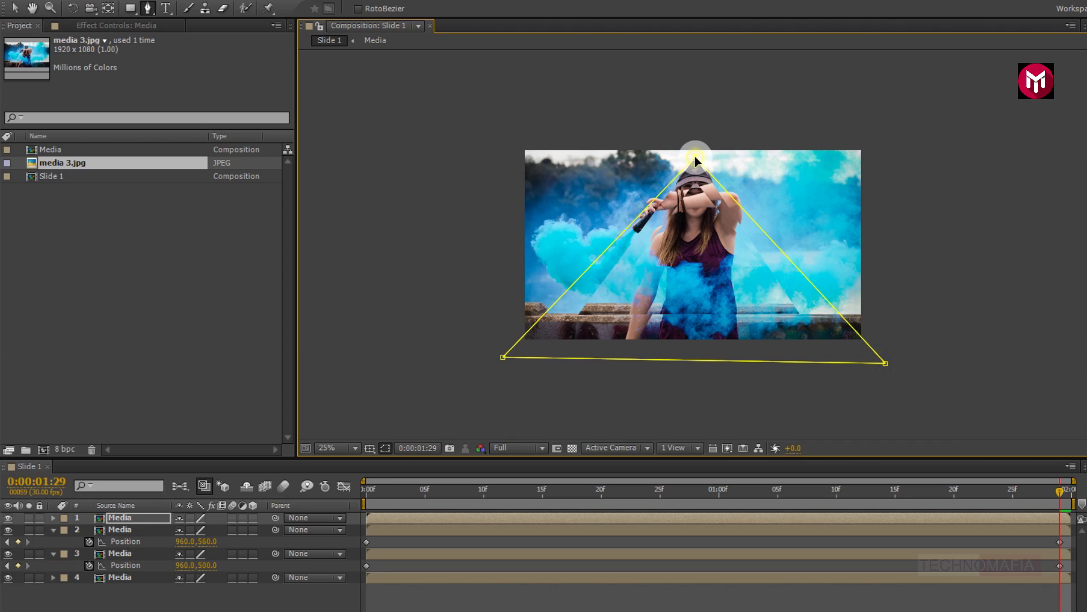
left_click_drag(695, 158, 697, 89)
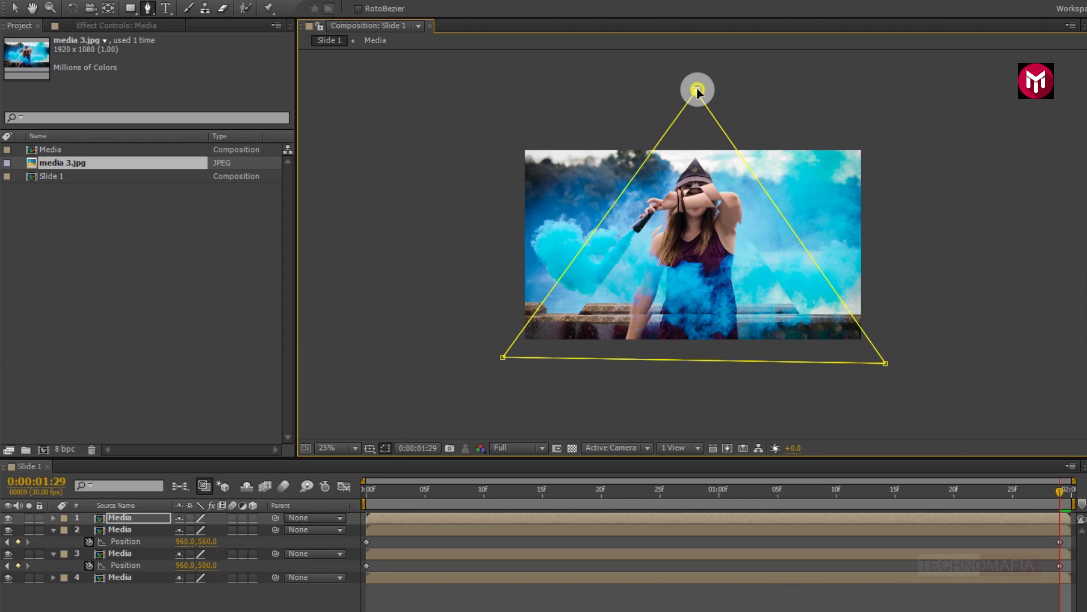
left_click(520, 358)
left_click_drag(504, 355, 466, 359)
left_click_drag(887, 361, 909, 362)
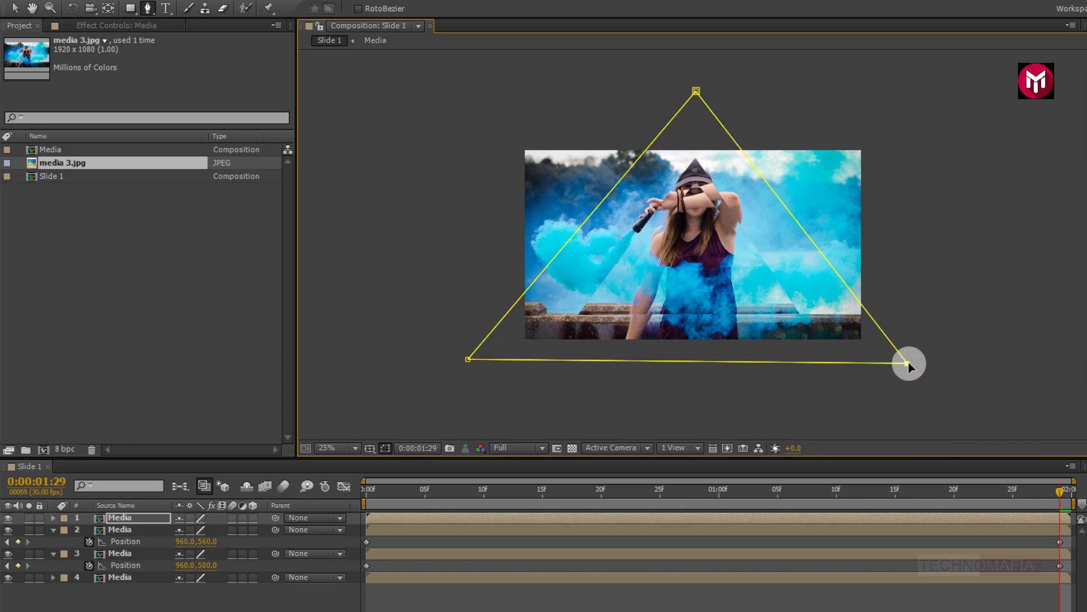
Step: Set the top Media layer's Position to 960, 500 at 0:00:01:29 and preview the animation from the first frame
key("p")
left_click(137, 517)
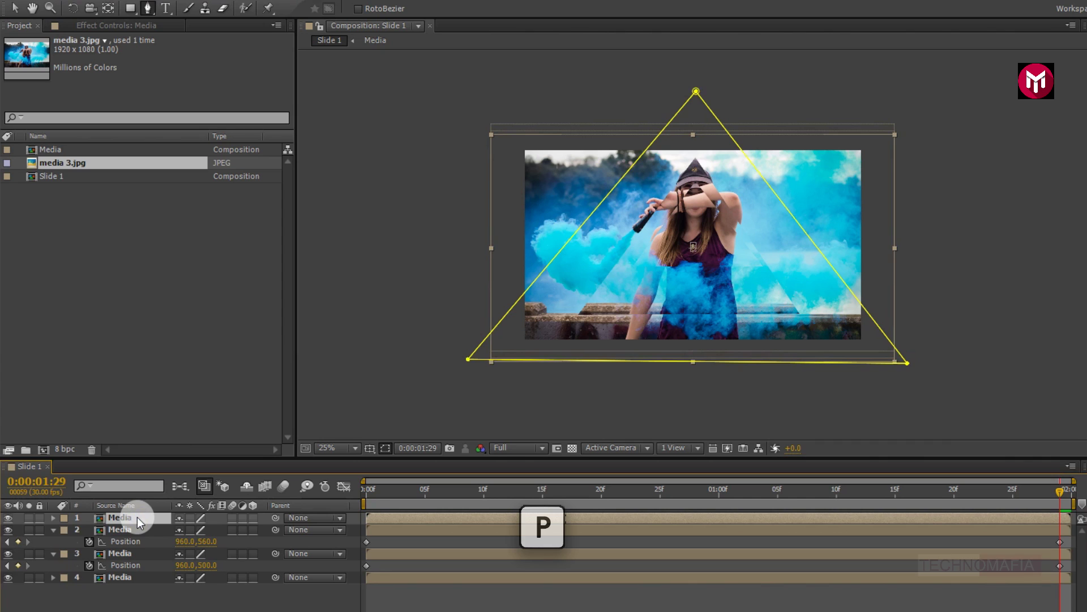
key("p")
left_click(367, 491)
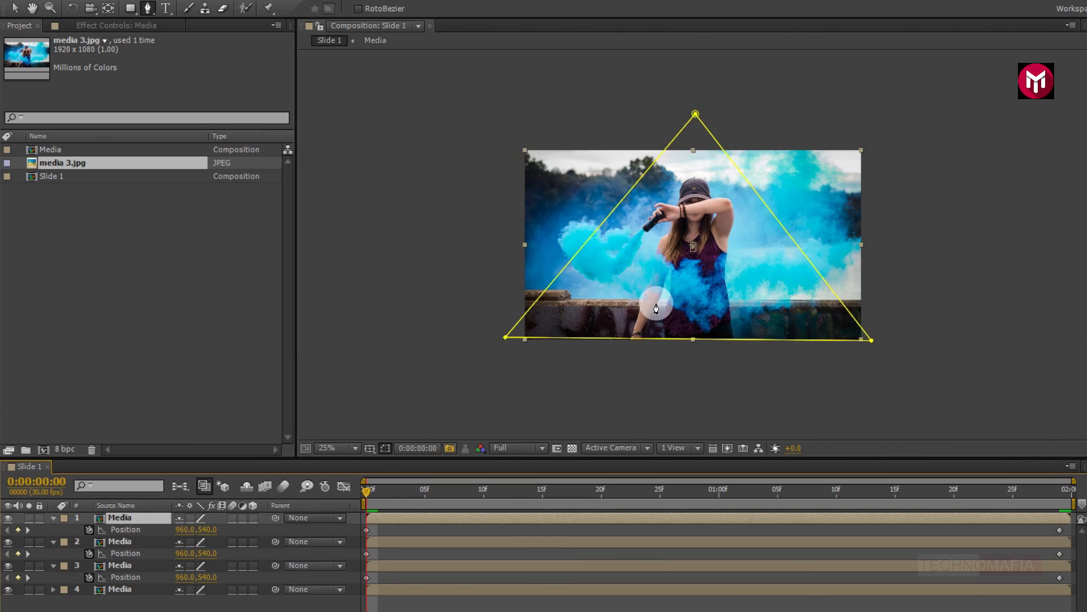
key("period")
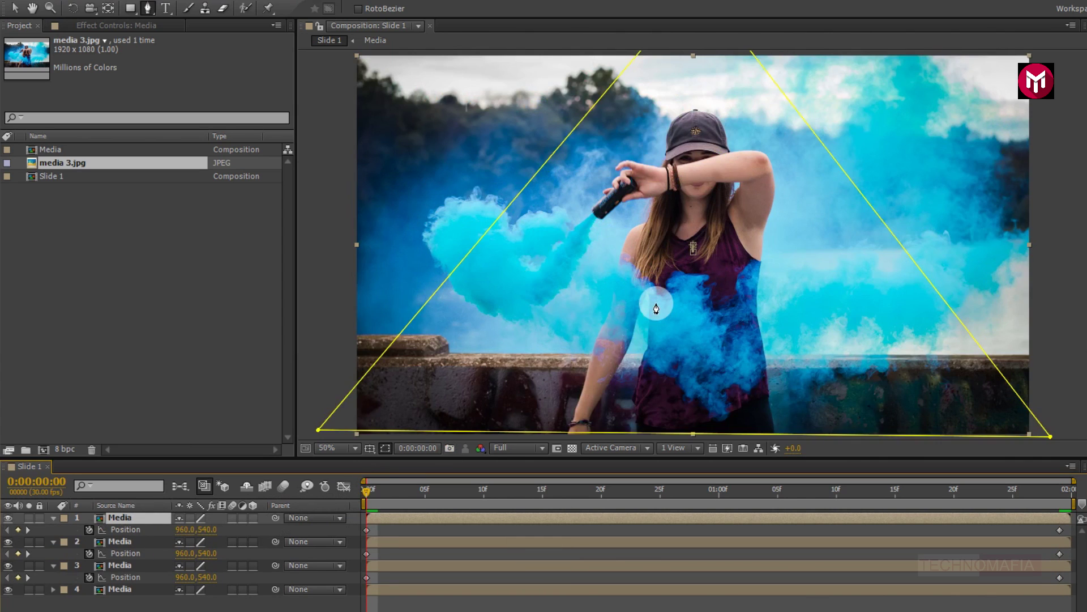
left_click(1060, 491)
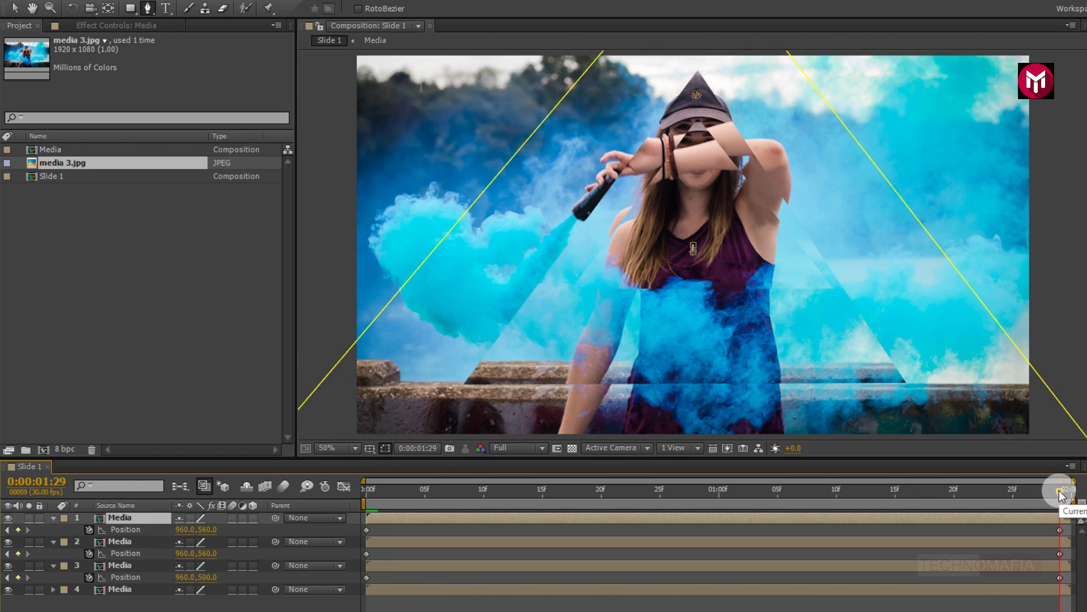
left_click_drag(204, 540, 156, 538)
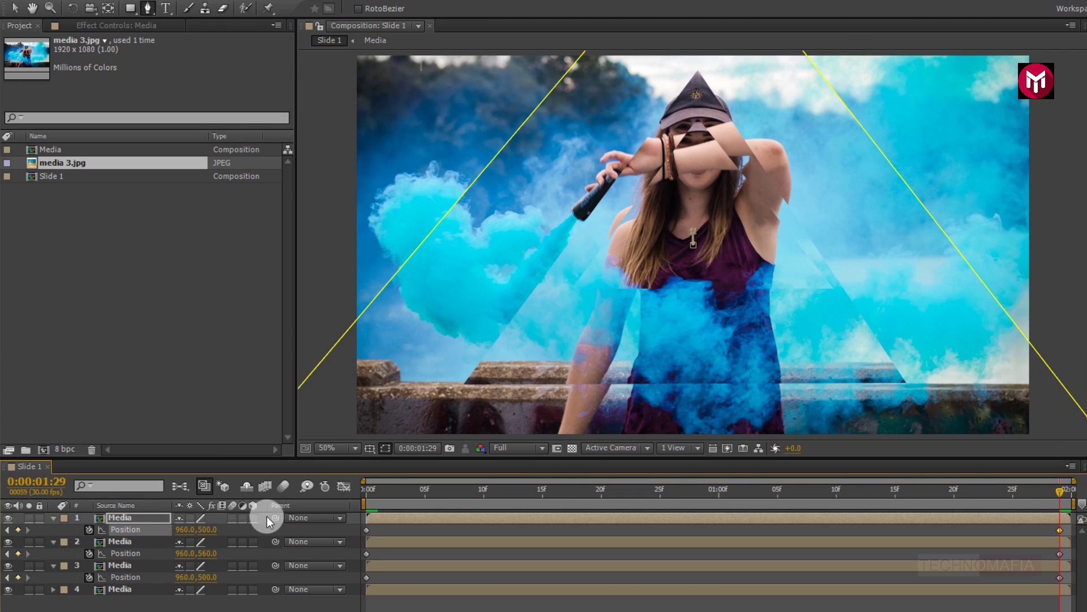
left_click(362, 491)
key("KP_0")
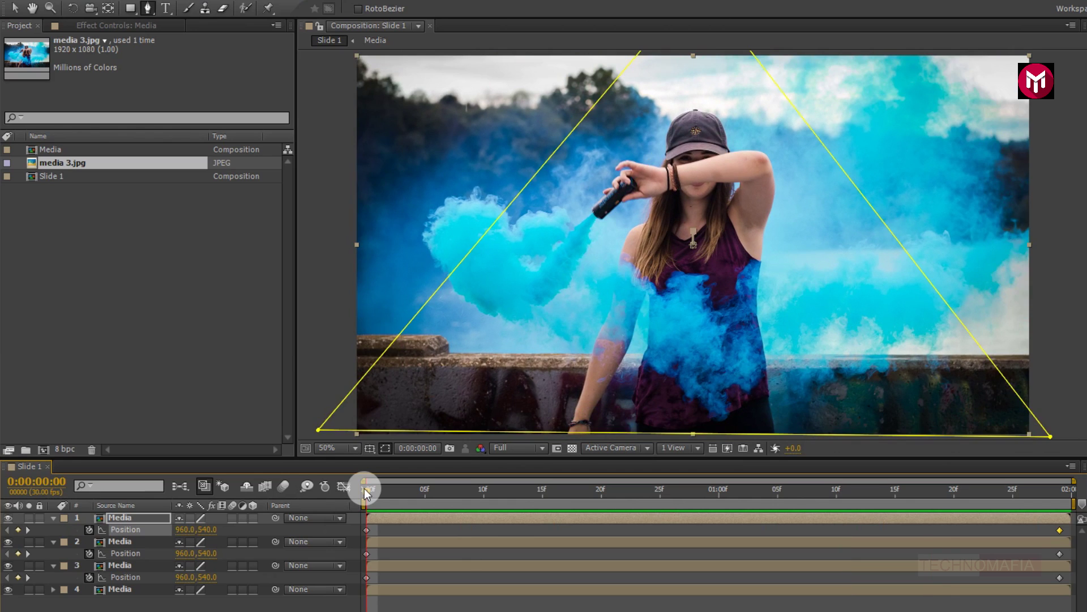
left_click(364, 489)
Step: Collapse the expanded Position properties of the three masked Media layers
left_click(118, 541)
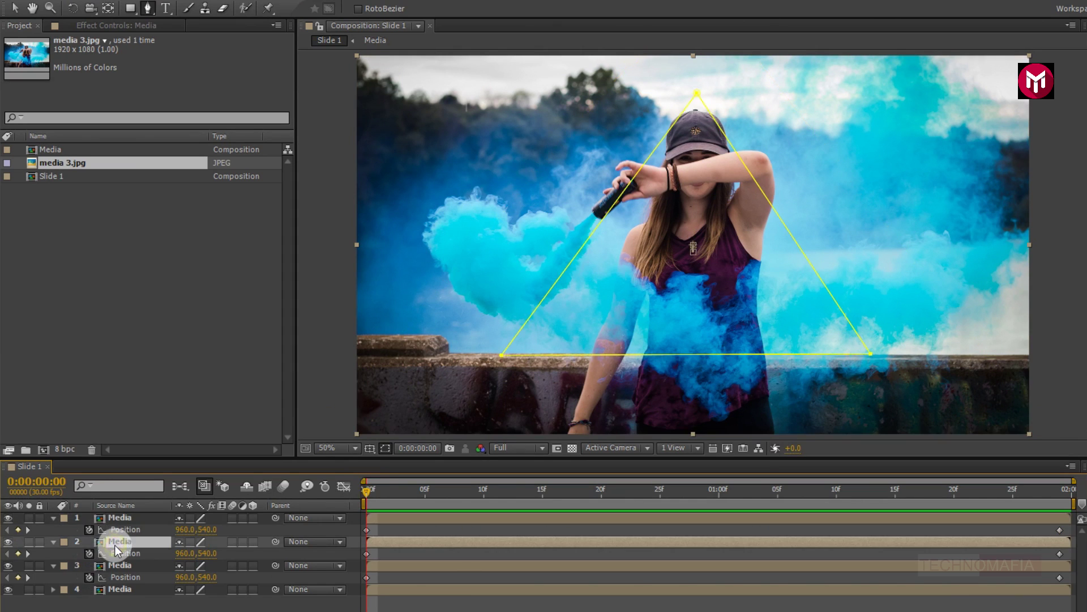
left_click(53, 521)
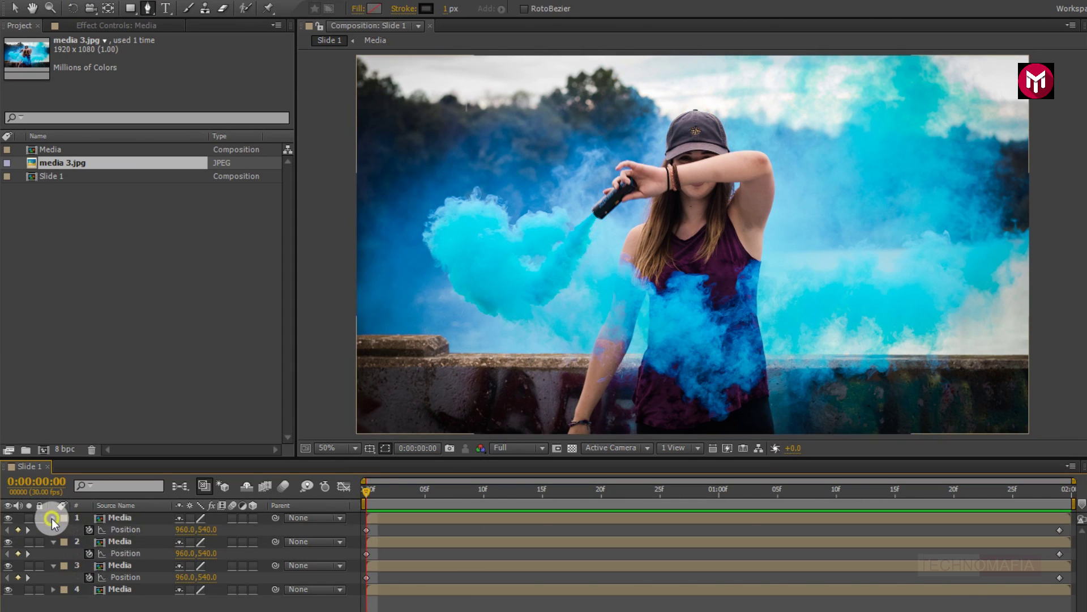
left_click(54, 517)
left_click(53, 530)
left_click(53, 542)
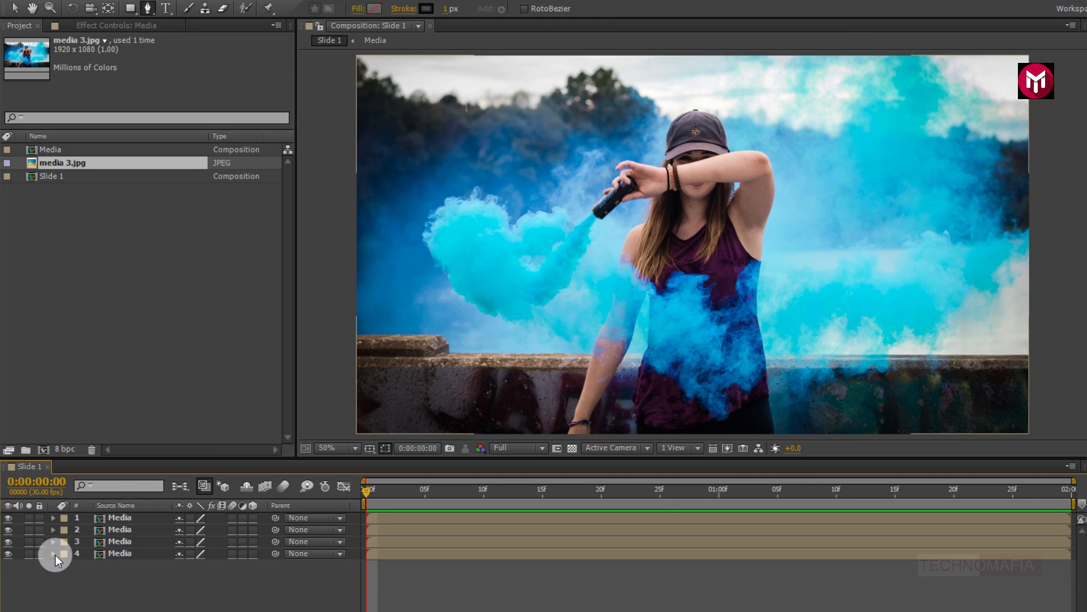
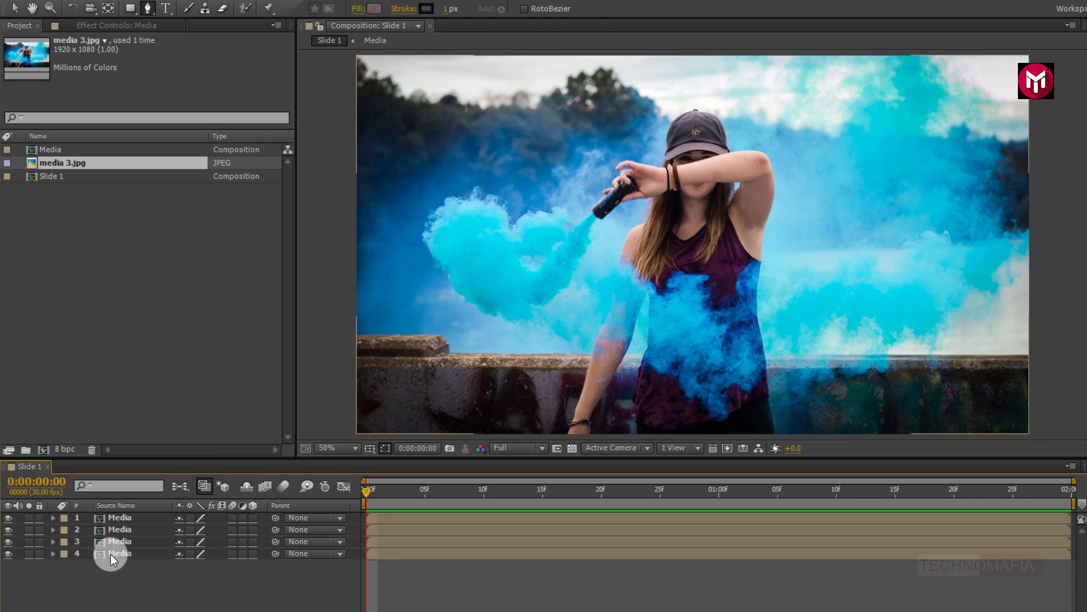
Step: Pre-compose all four Media layers into a composition named Animate, moving all attributes into it
left_click(116, 541, "shift")
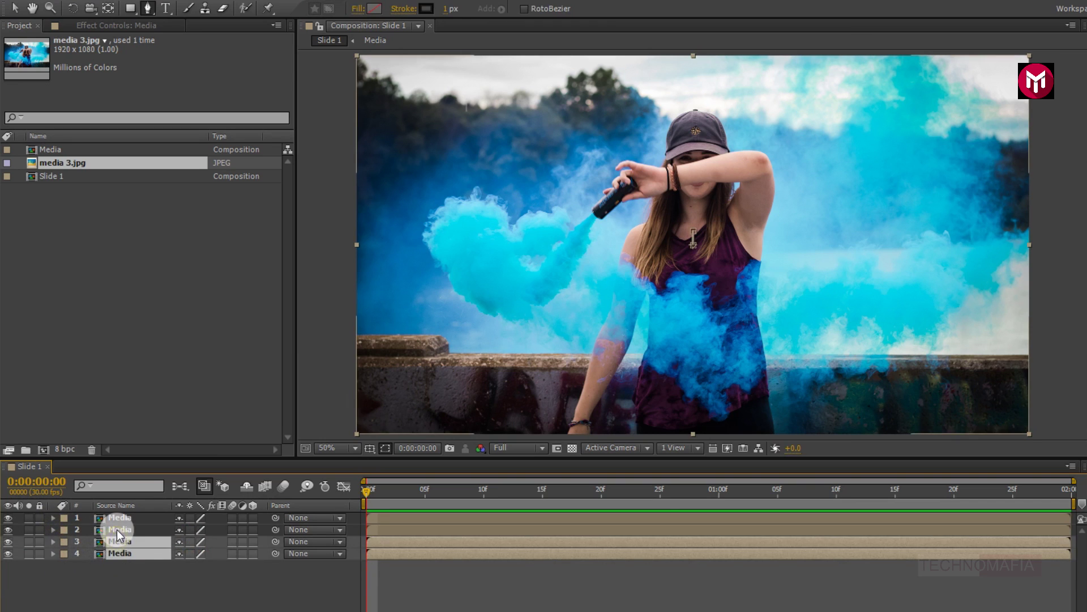
left_click(116, 528, "shift")
left_click(117, 519, "shift")
right_click(115, 519)
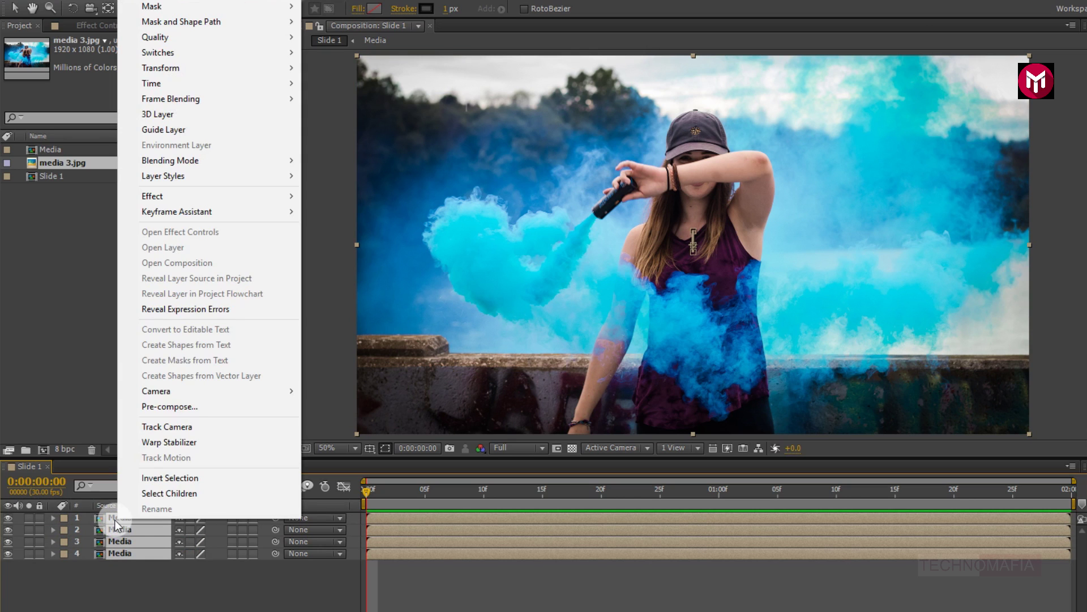
left_click(155, 414)
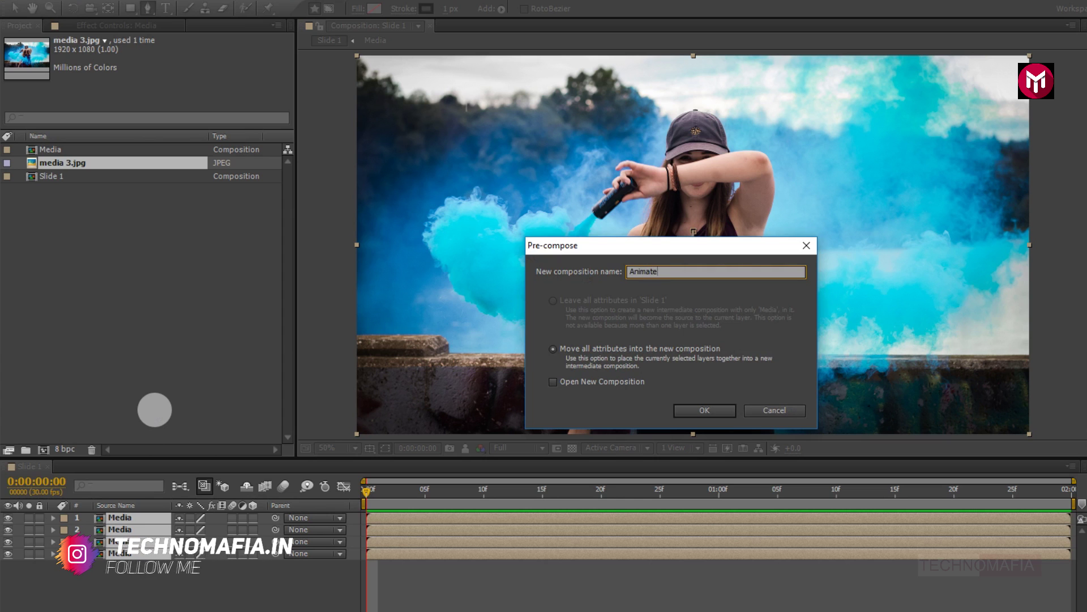
left_click(681, 408)
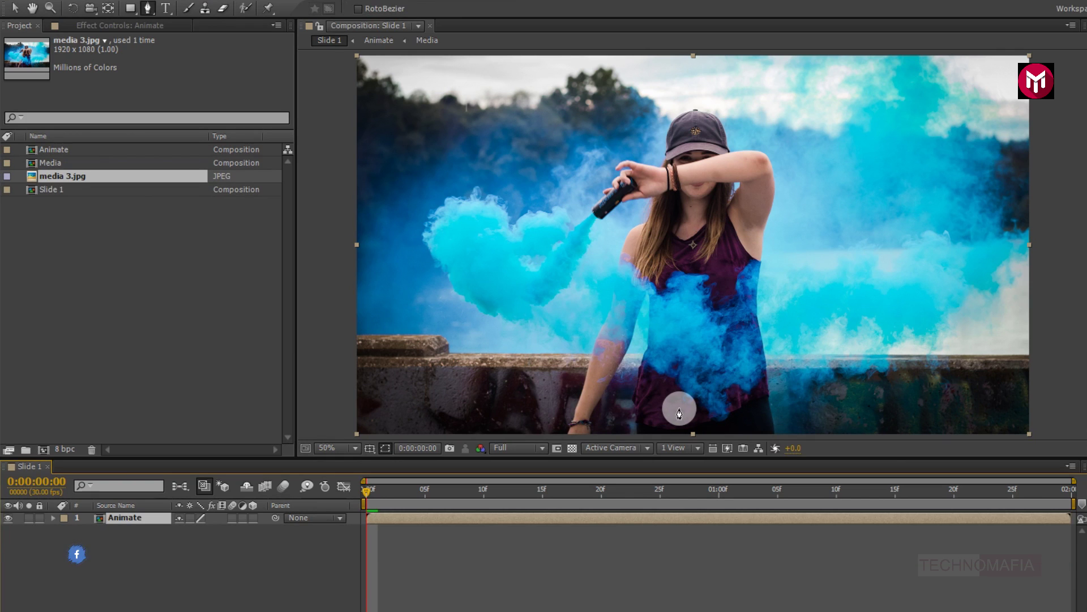
Step: With no layer selected, draw a rectangle shape over the photo's lower-right corner, extending past the composition's right and bottom edges
left_click(275, 555)
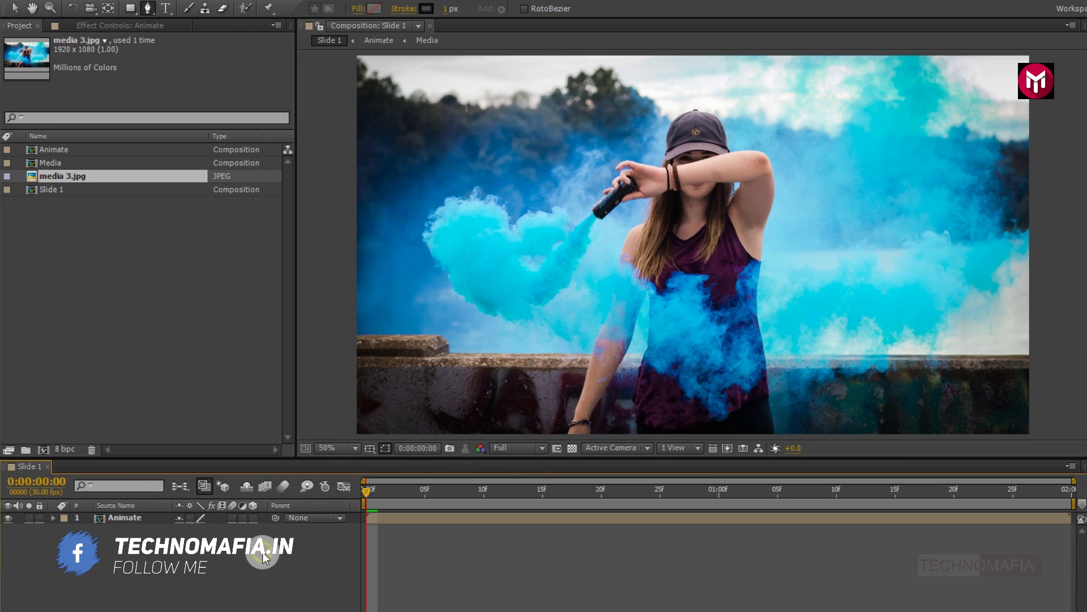
left_click(129, 9)
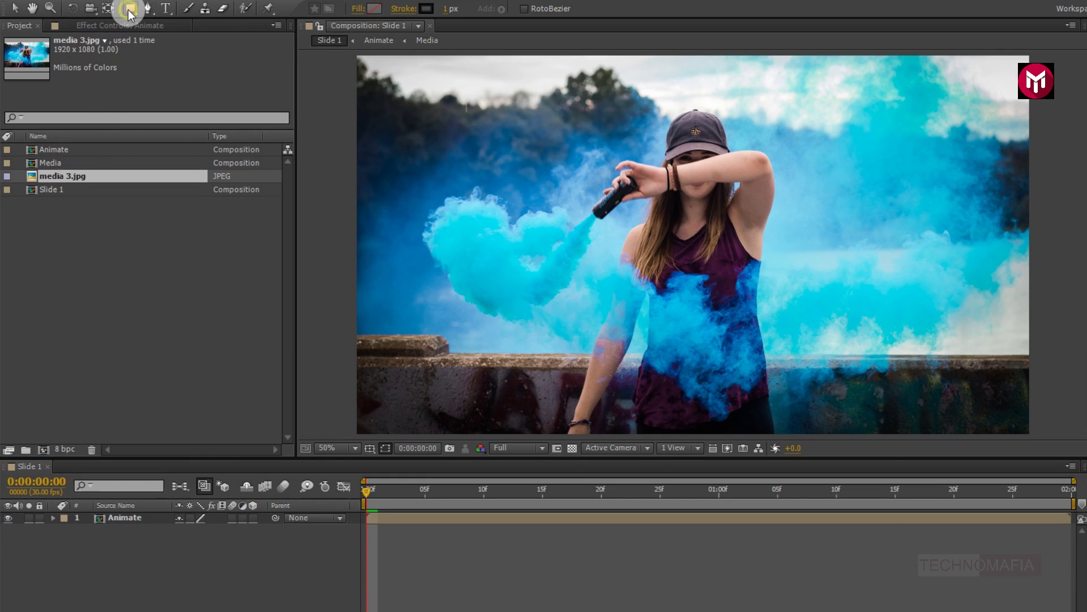
key("comma")
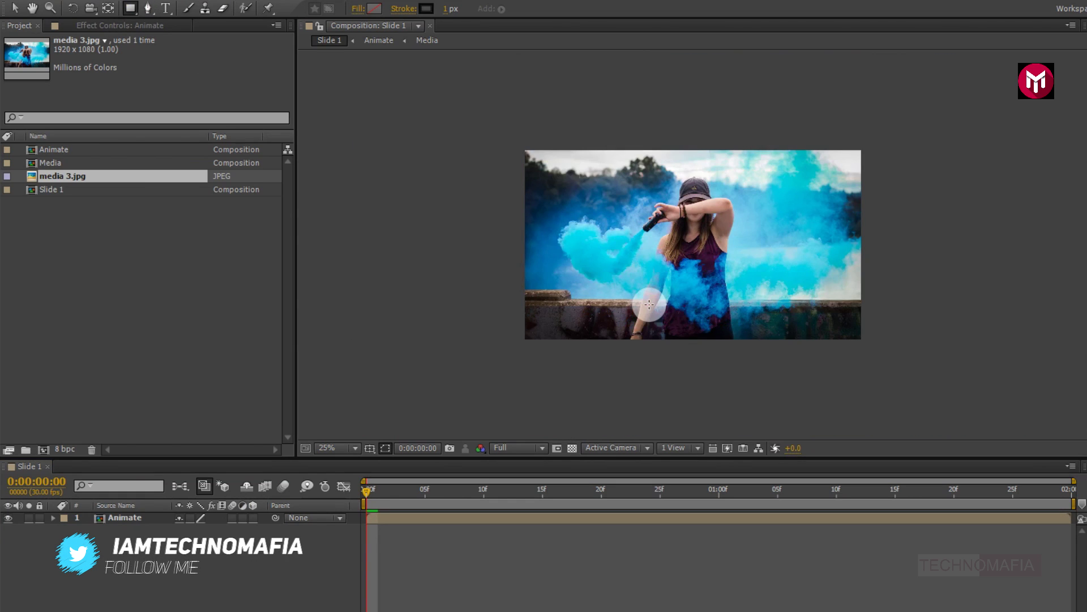
left_click_drag(792, 307, 764, 370)
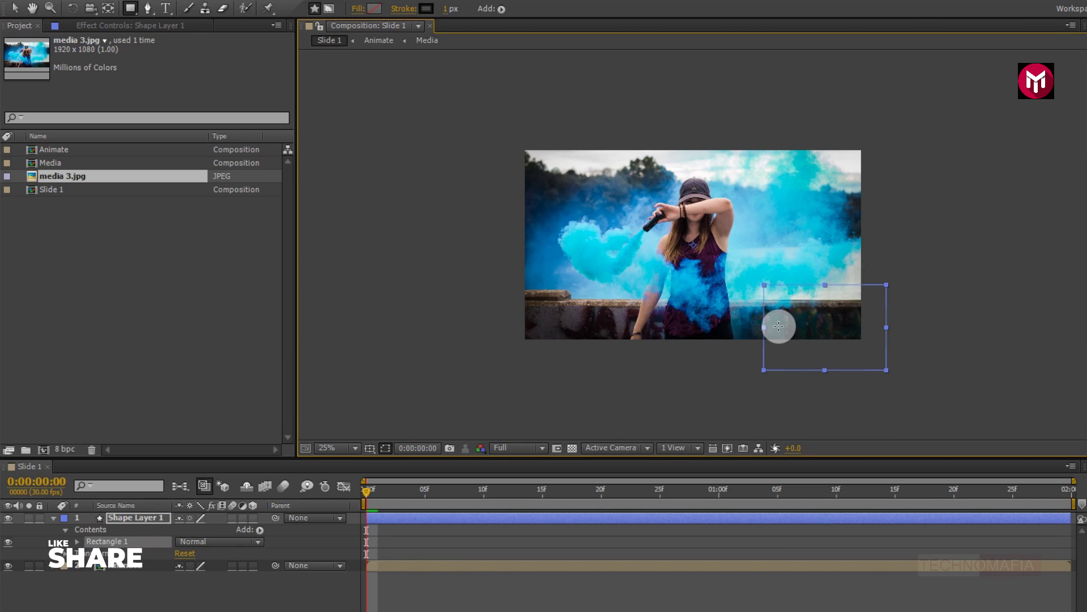
key("period")
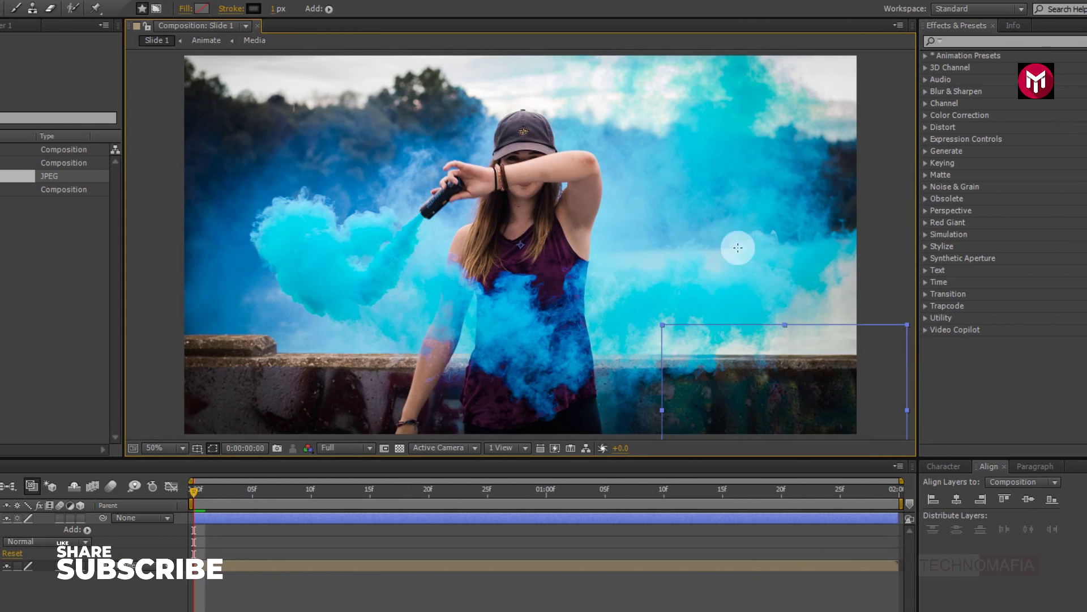
Step: Find the Fill effect and apply it to the new rectangle shape layer
left_click(956, 42)
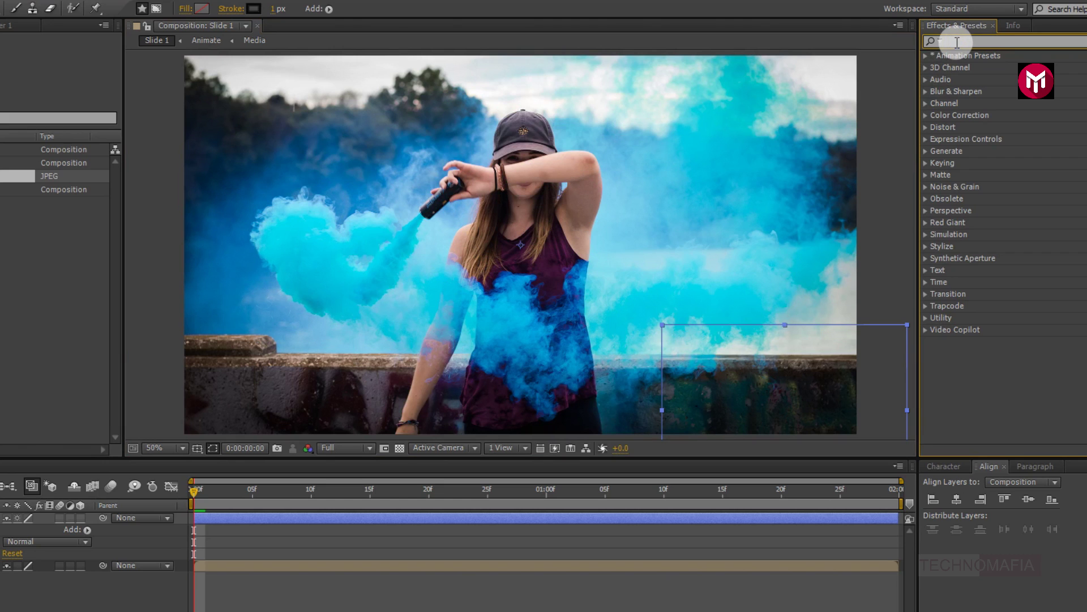
type("fill")
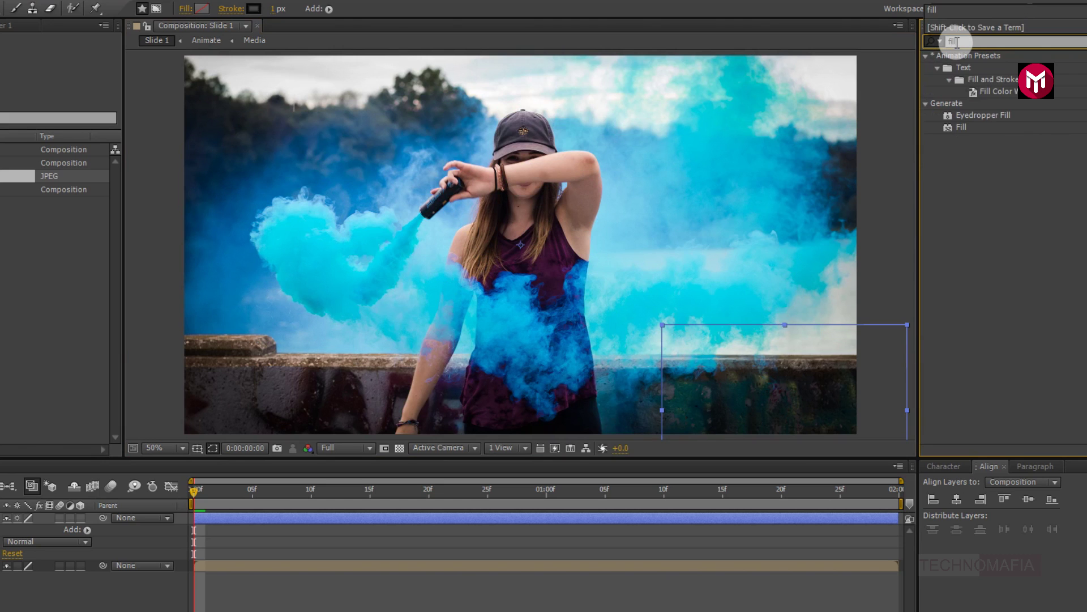
left_click(965, 130)
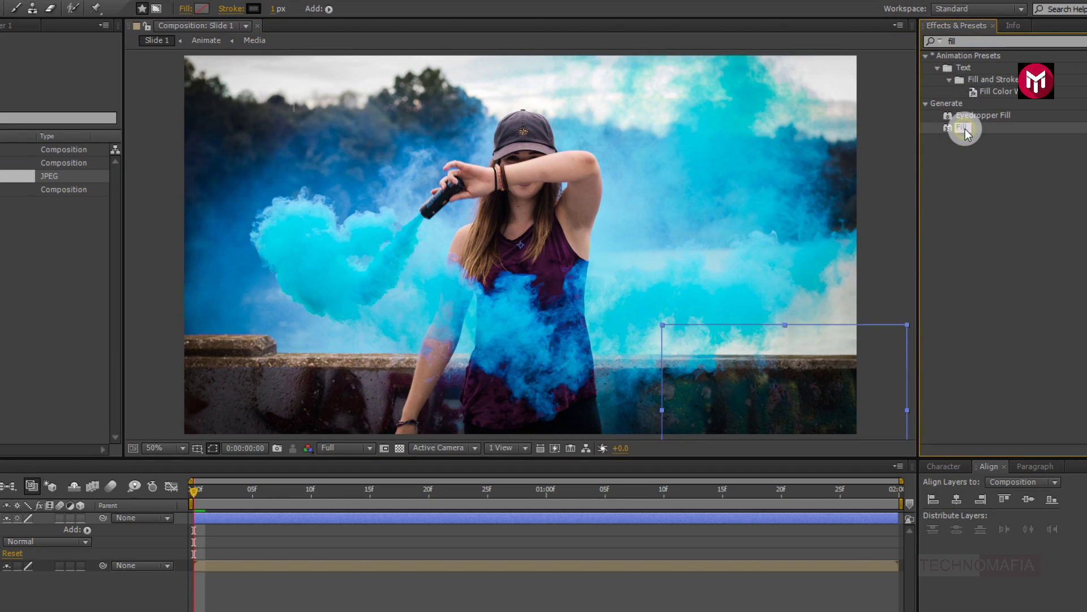
double_click(964, 128)
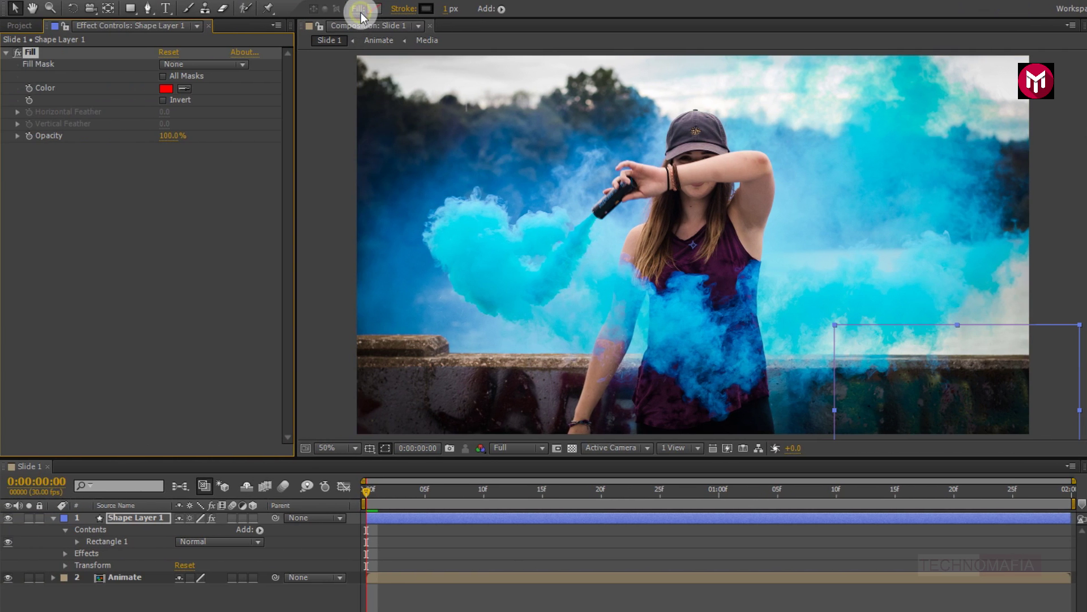
Step: Give the rectangle shape a solid colour fill and set its stroke to None
left_click(361, 13)
left_click(616, 307)
left_click(627, 376)
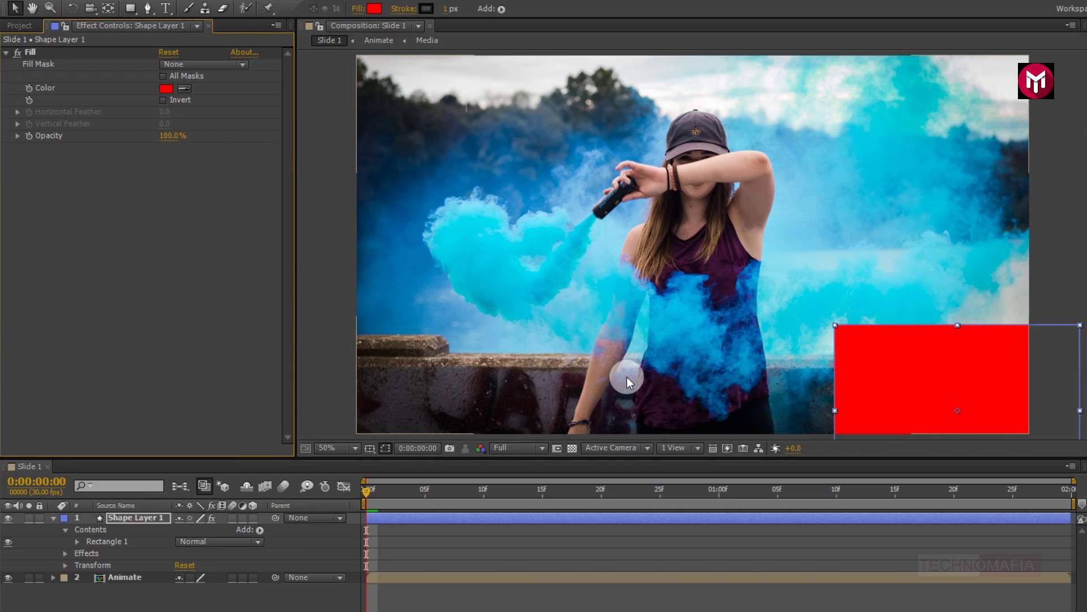
left_click(397, 10)
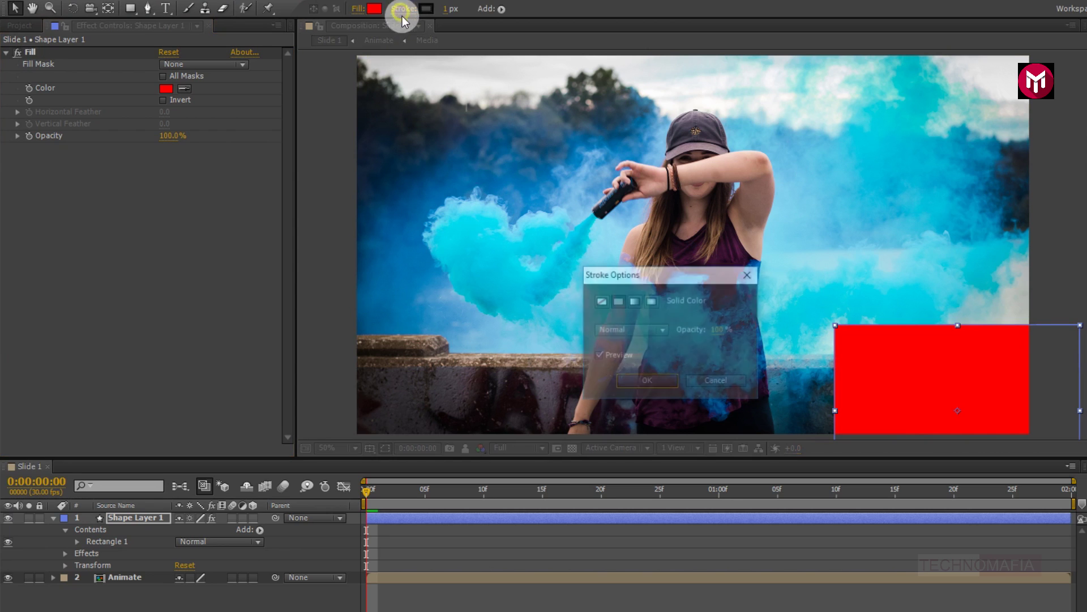
left_click(601, 301)
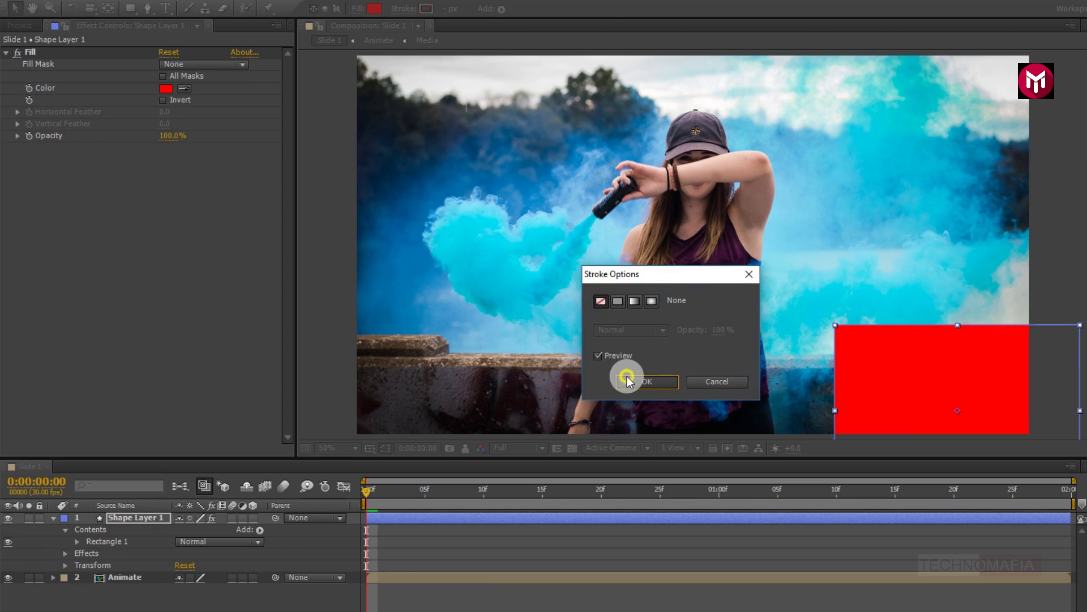
left_click(627, 378)
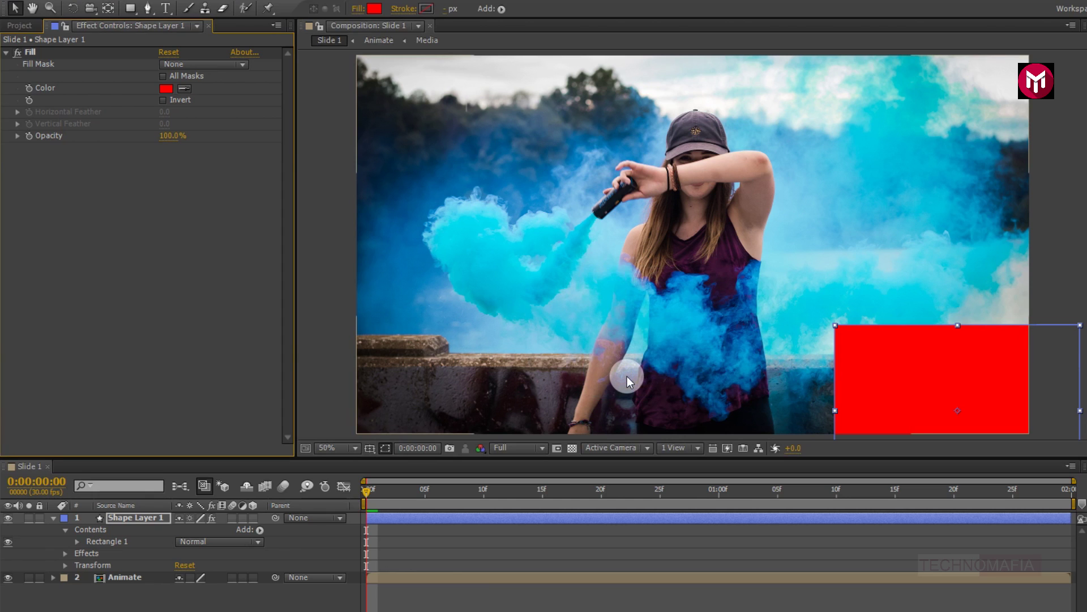
Step: Set the Fill effect's colour on the rectangle to light blue 00BAFF
left_click(168, 87)
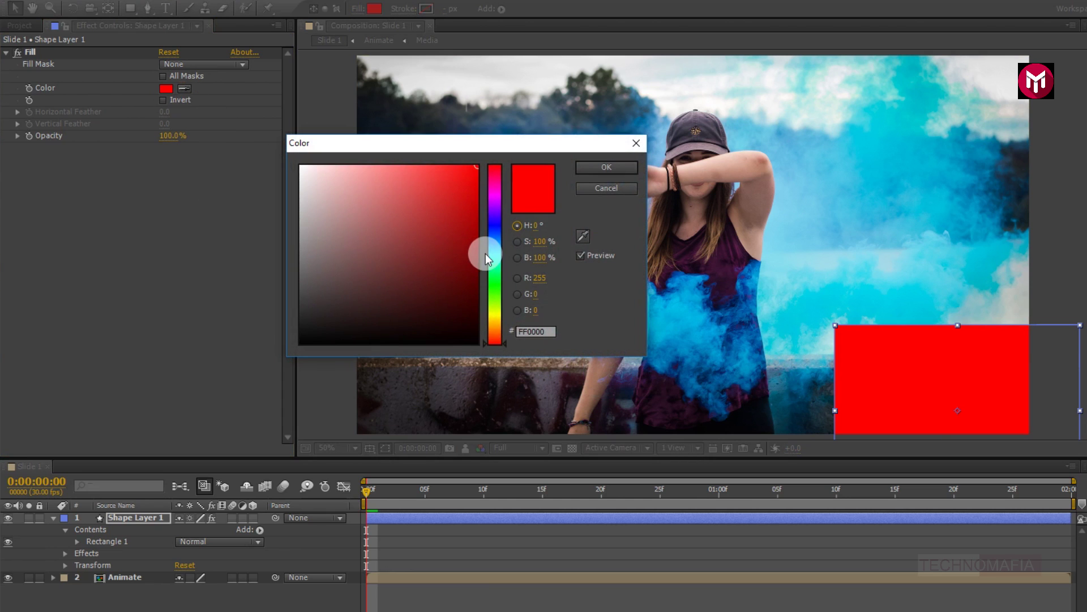
left_click(494, 247)
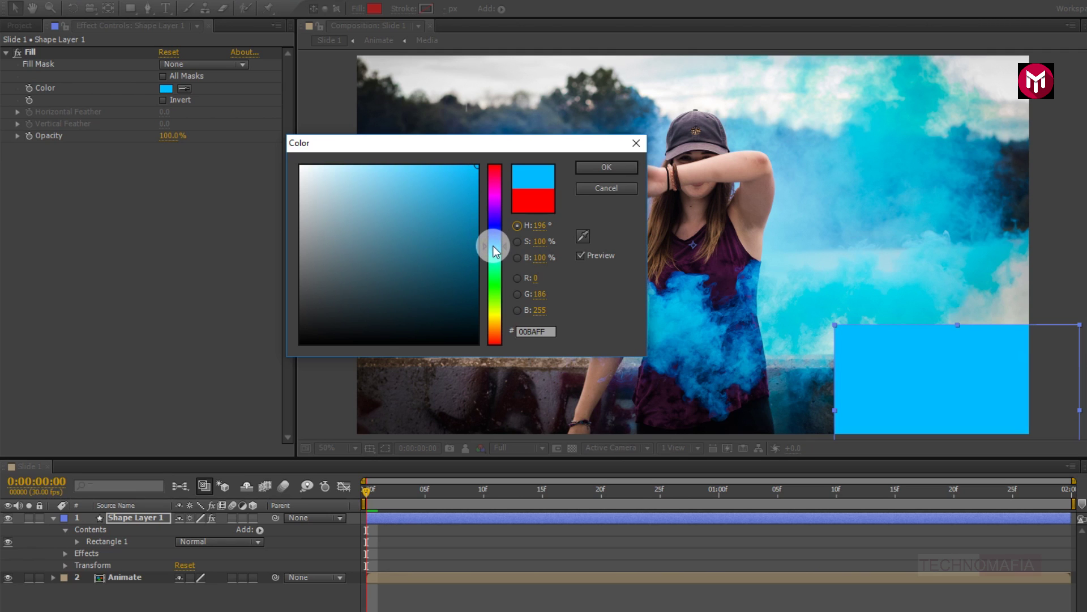
left_click(612, 166)
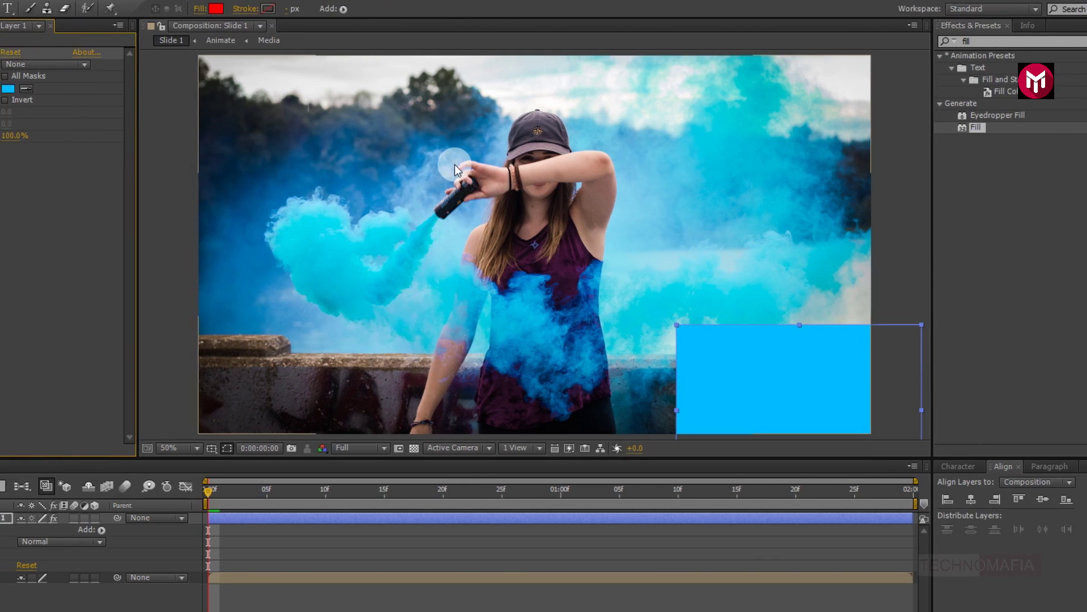
Step: Find the Box Blur effect and apply it to the blue rectangle layer
left_click(936, 43)
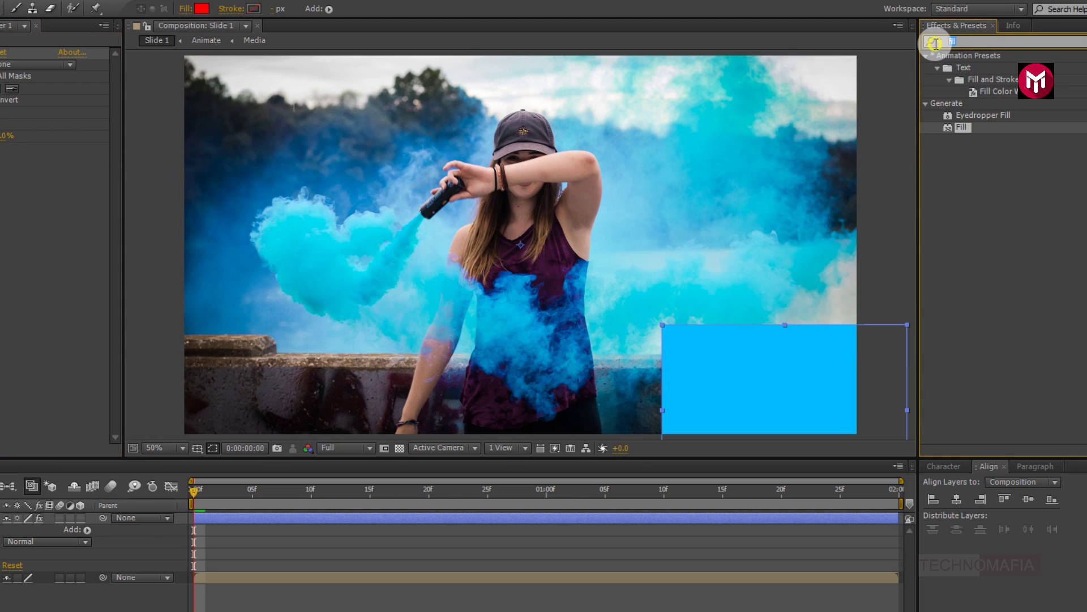
type("box")
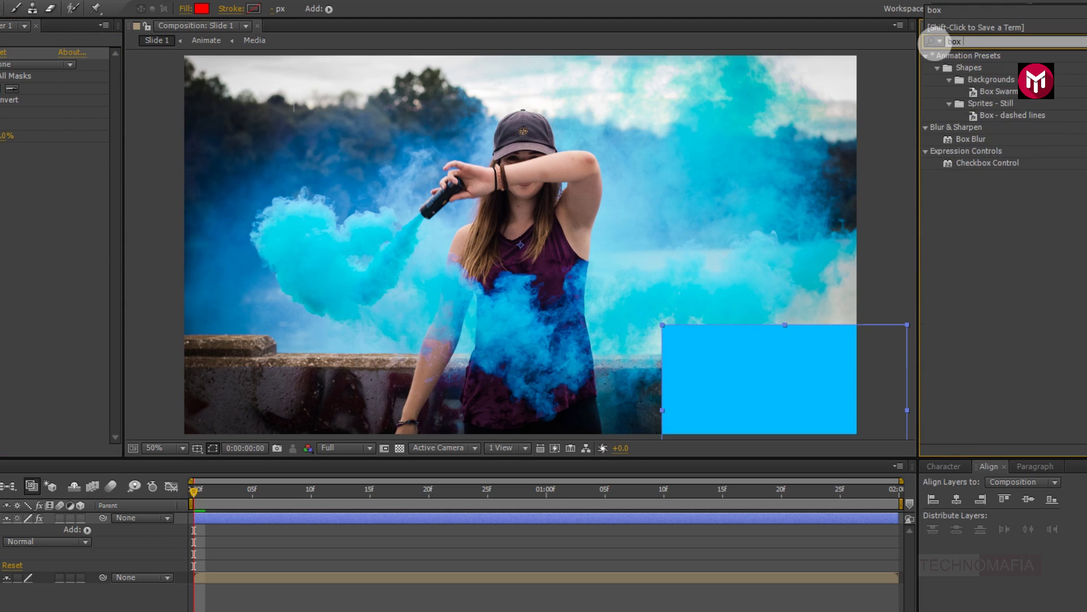
left_click(978, 140)
double_click(976, 138)
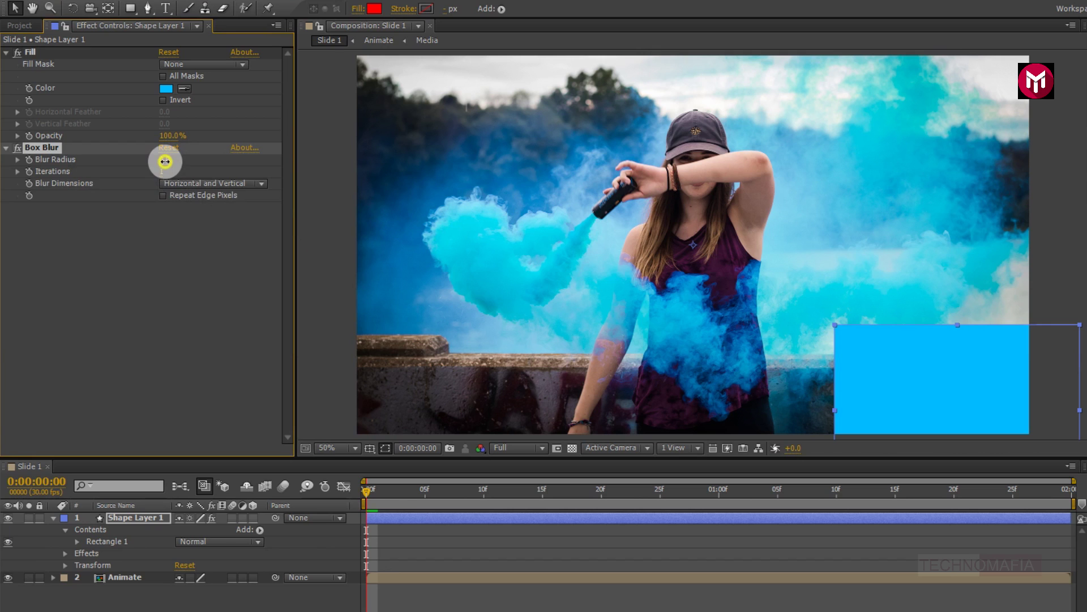
Step: Set the blue rectangle's Box Blur to a Blur Radius of 208 and 4 Iterations
left_click_drag(165, 161, 383, 171)
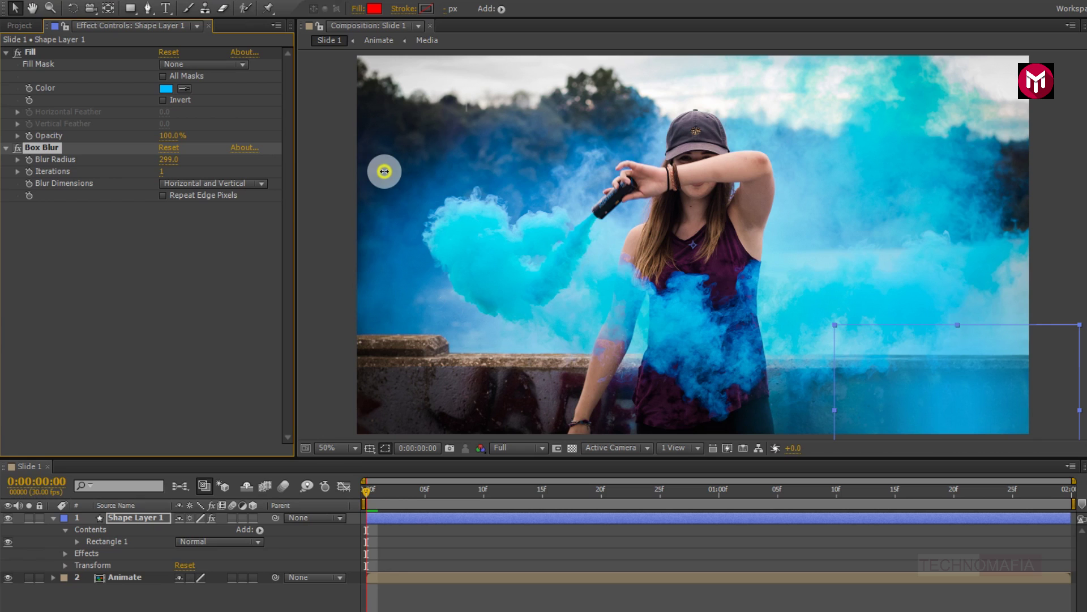
left_click_drag(384, 171, 361, 178)
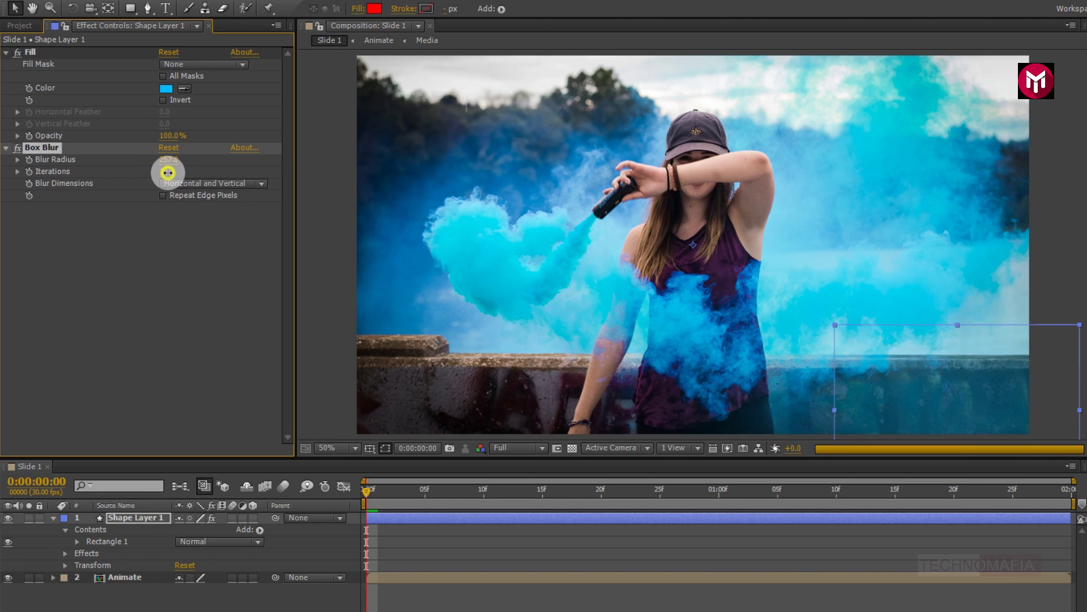
left_click_drag(163, 174, 167, 179)
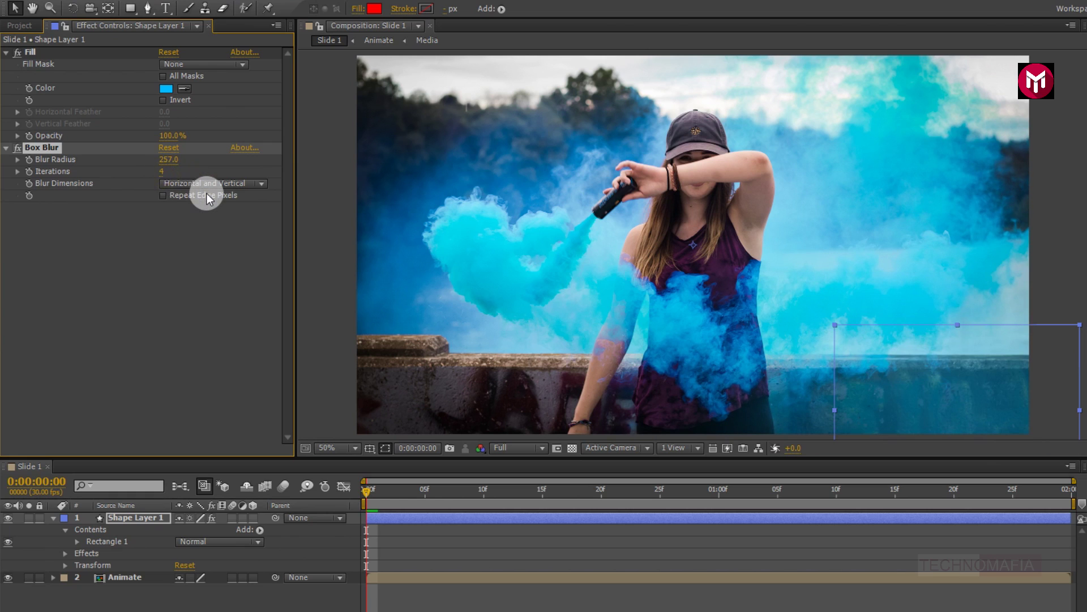
left_click_drag(174, 165, 144, 167)
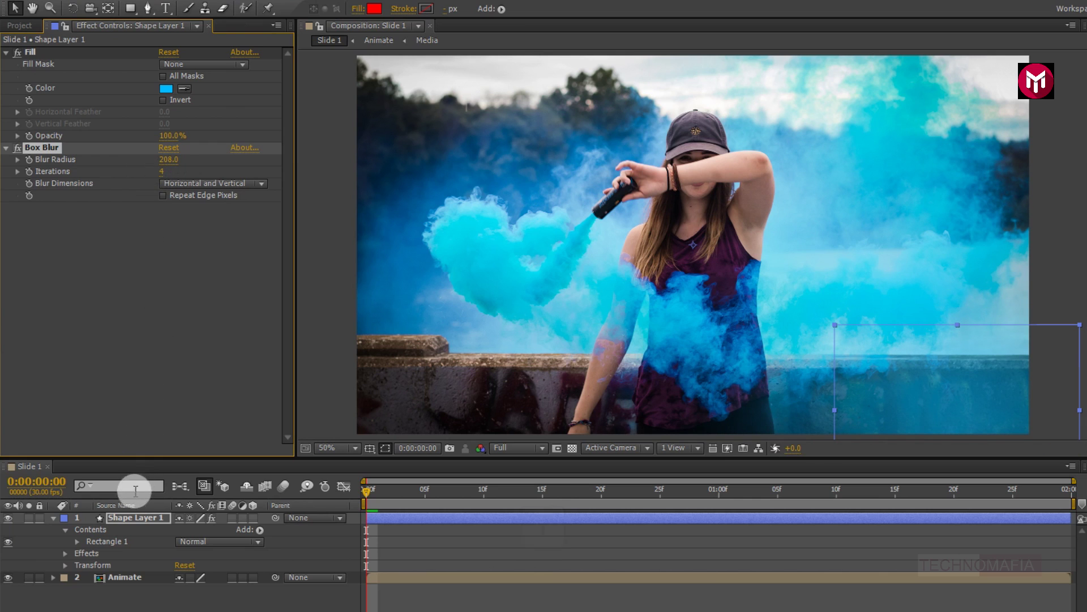
Step: Add an Opacity keyframe of 0% to Shape Layer 1 at 0:00:00:00
key("t")
left_click(134, 519)
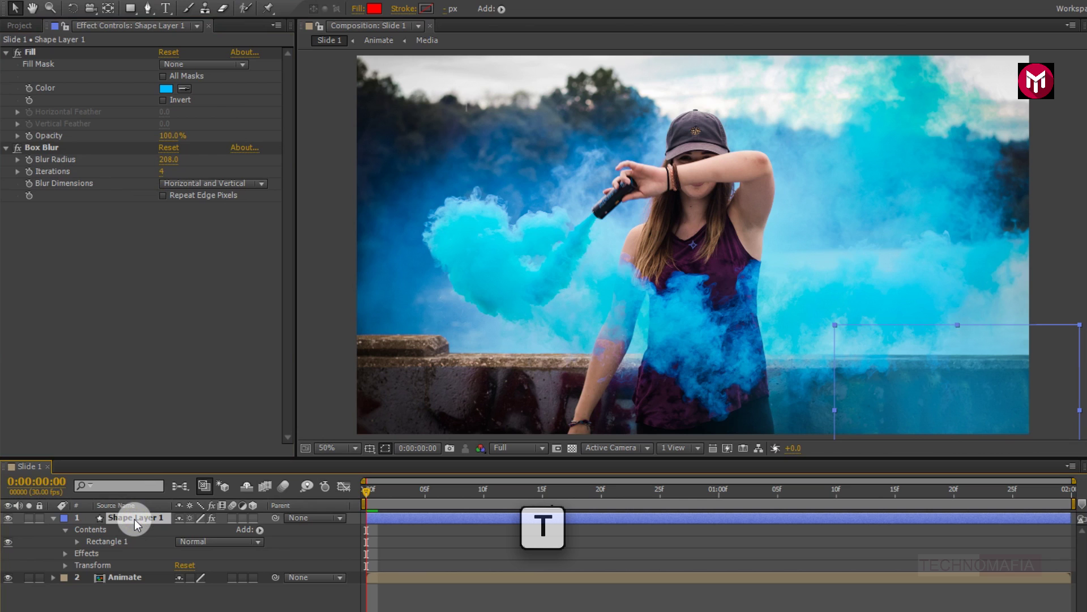
key("t")
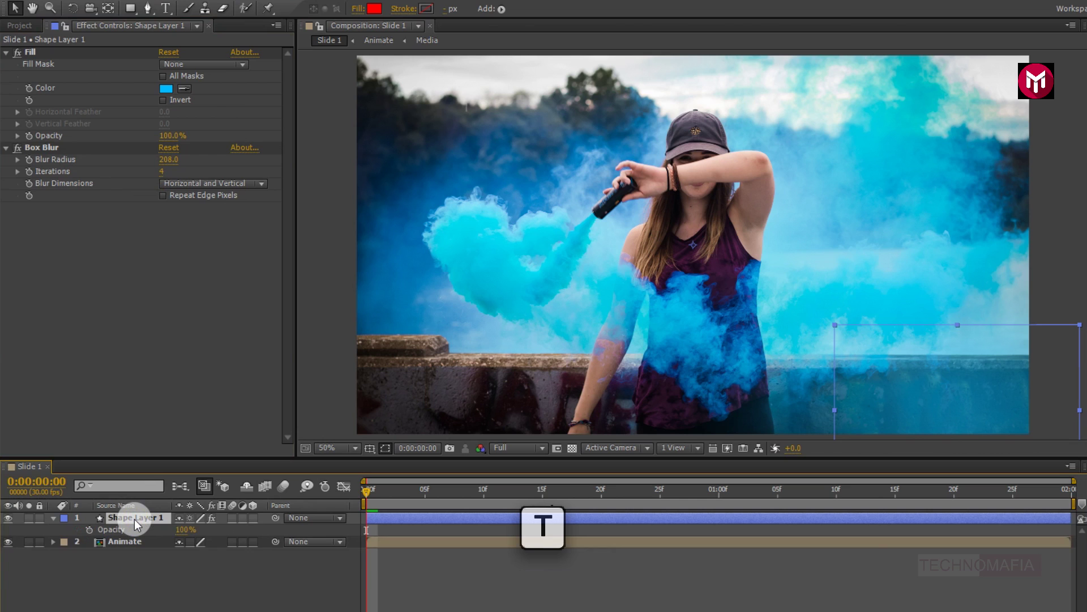
left_click(89, 530)
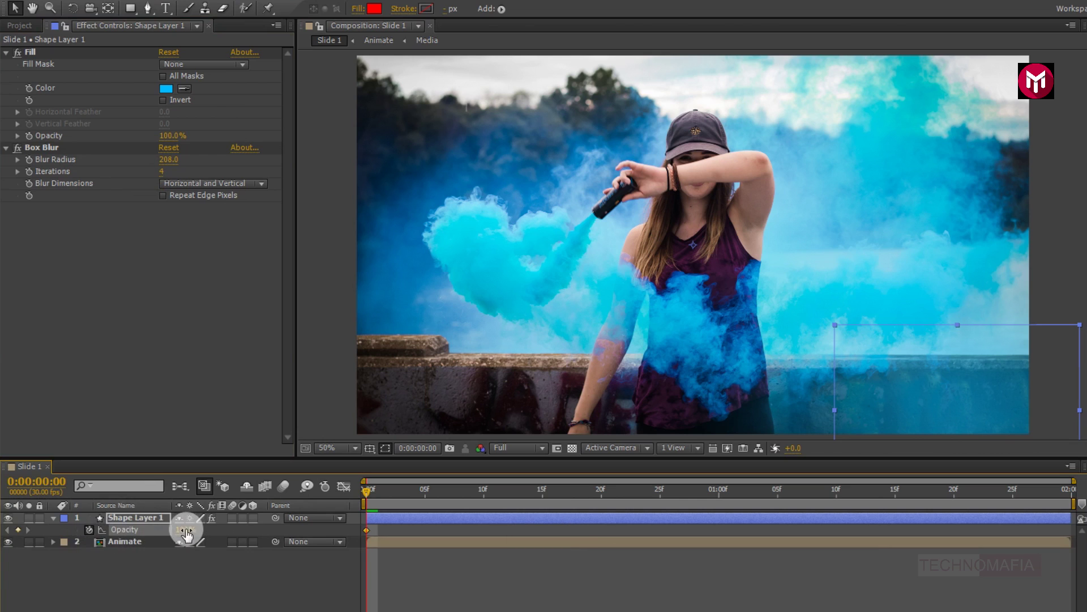
left_click_drag(176, 535, 138, 542)
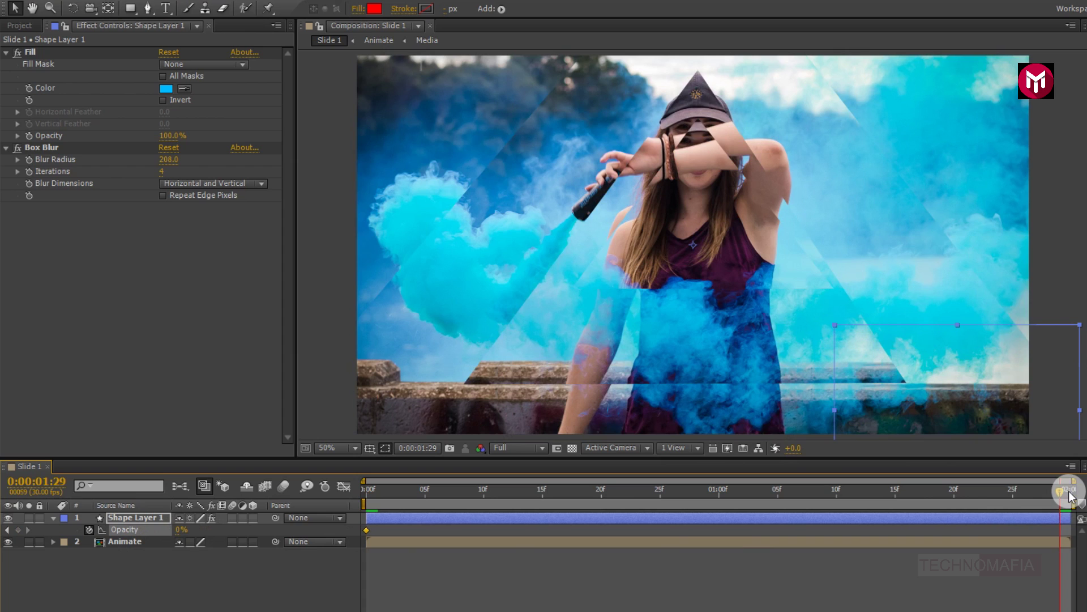
Step: Set Shape Layer 1's Opacity to 75% at 0:00:01:29 and collapse the layer's properties
left_click(178, 530)
type("75")
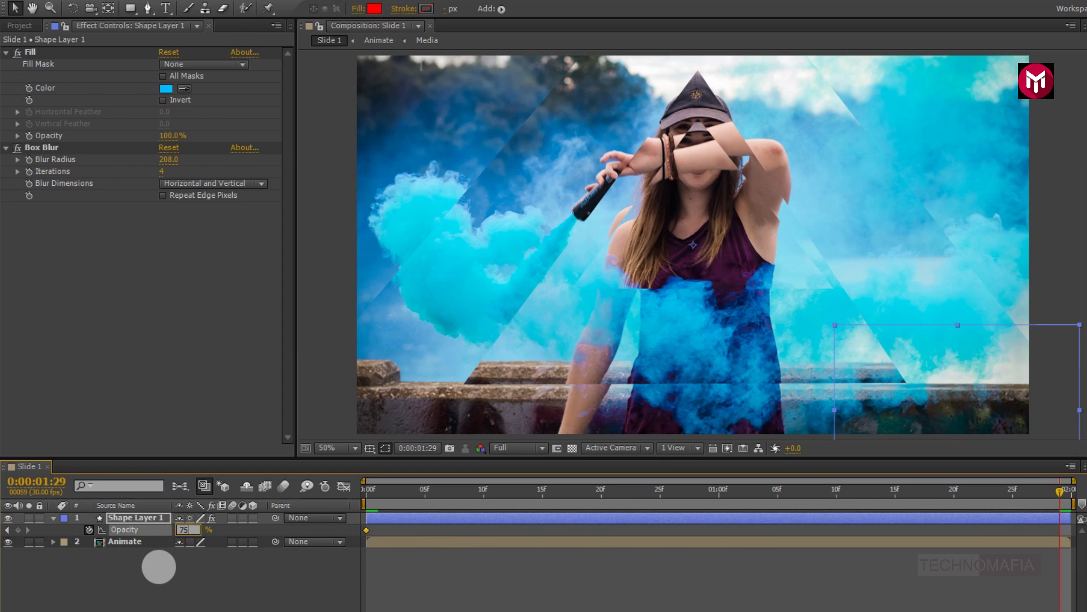
key("Return")
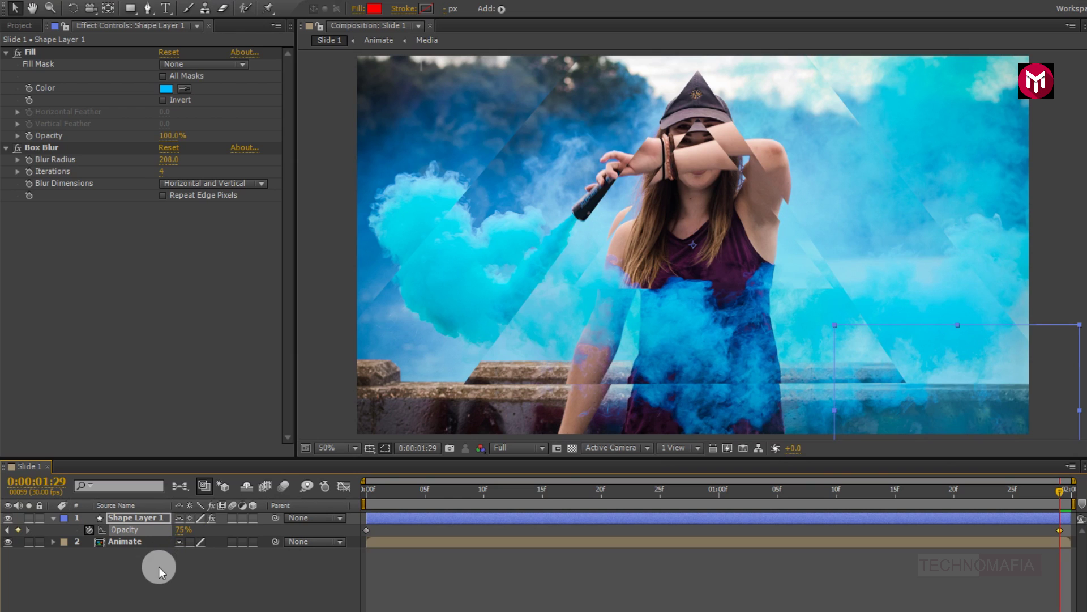
left_click(53, 518)
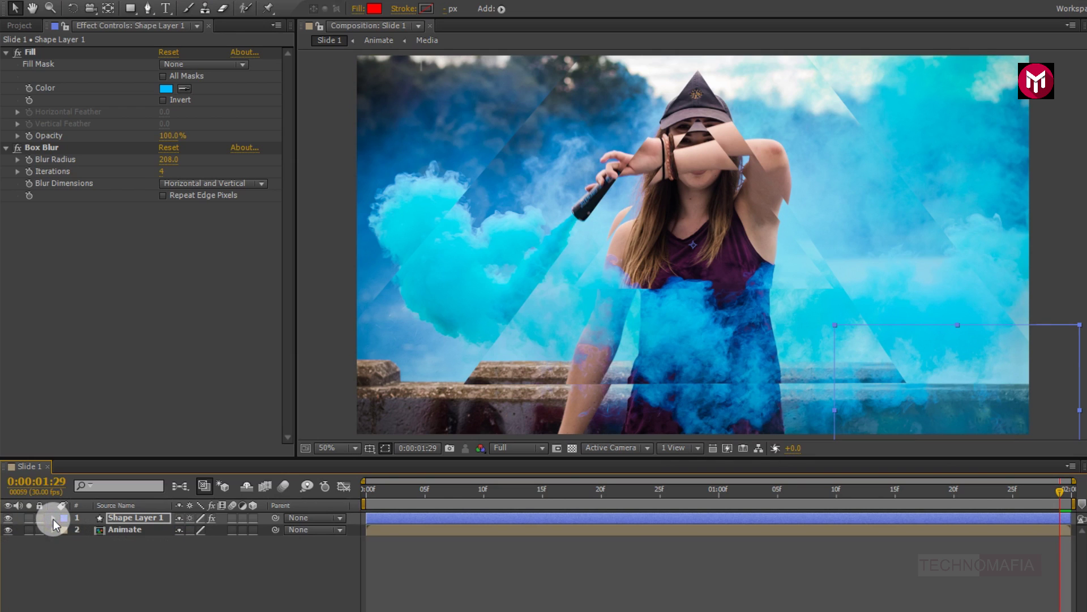
Step: With no layer selected, draw a second rectangle shape over the photo's lower-left corner, extending past the composition's left and bottom edges
left_click(134, 563)
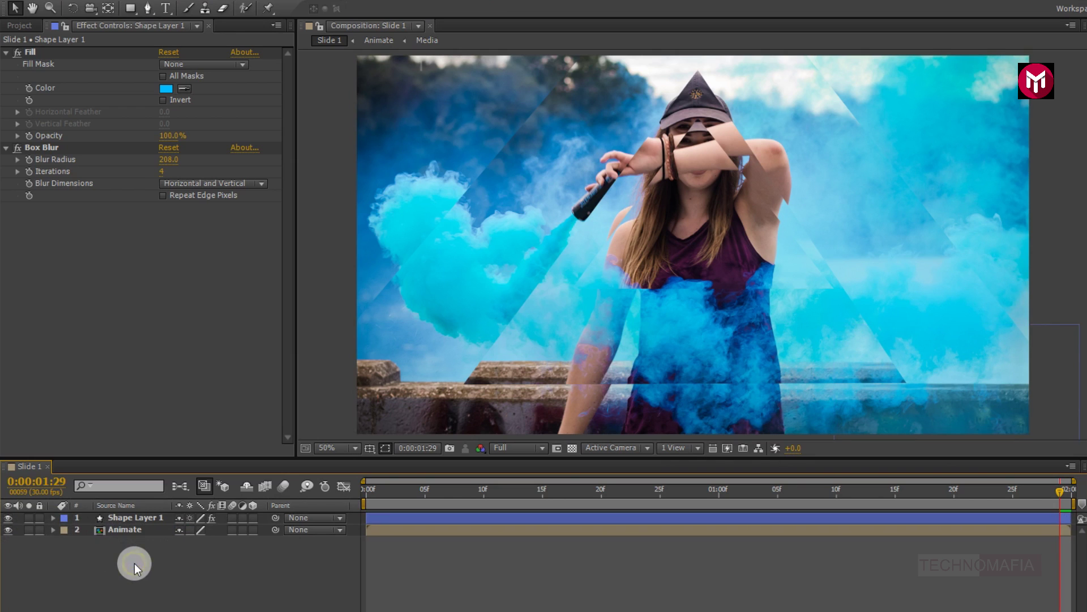
left_click(130, 9)
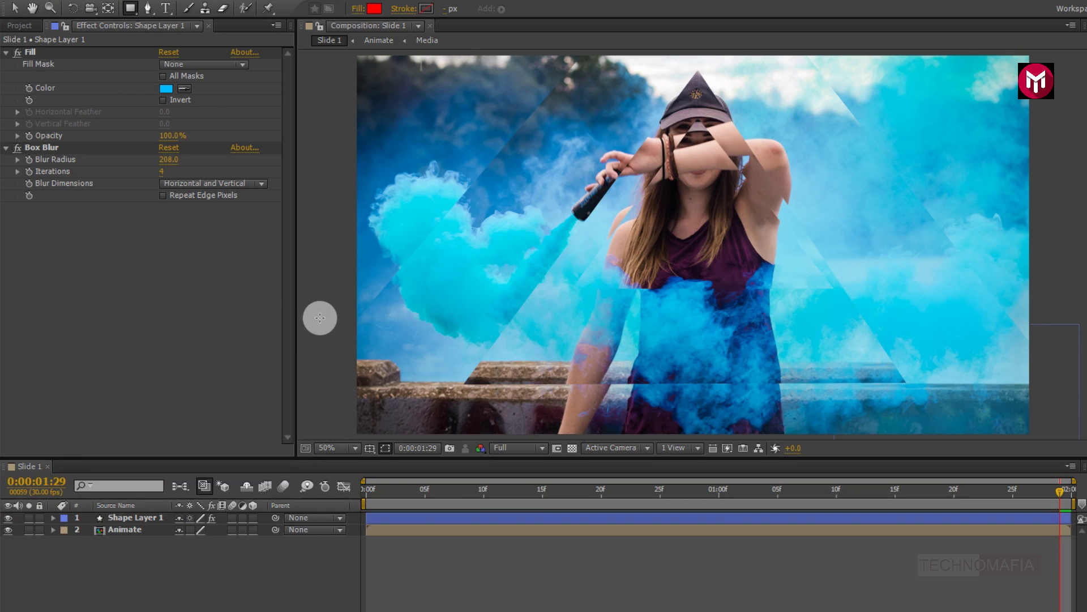
key("comma")
left_click_drag(483, 284, 631, 374)
key("period")
Step: Apply Box Blur to the red lower-left rectangle with 5 Iterations and a Blur Radius of 168
left_click_drag(971, 139, 951, 152)
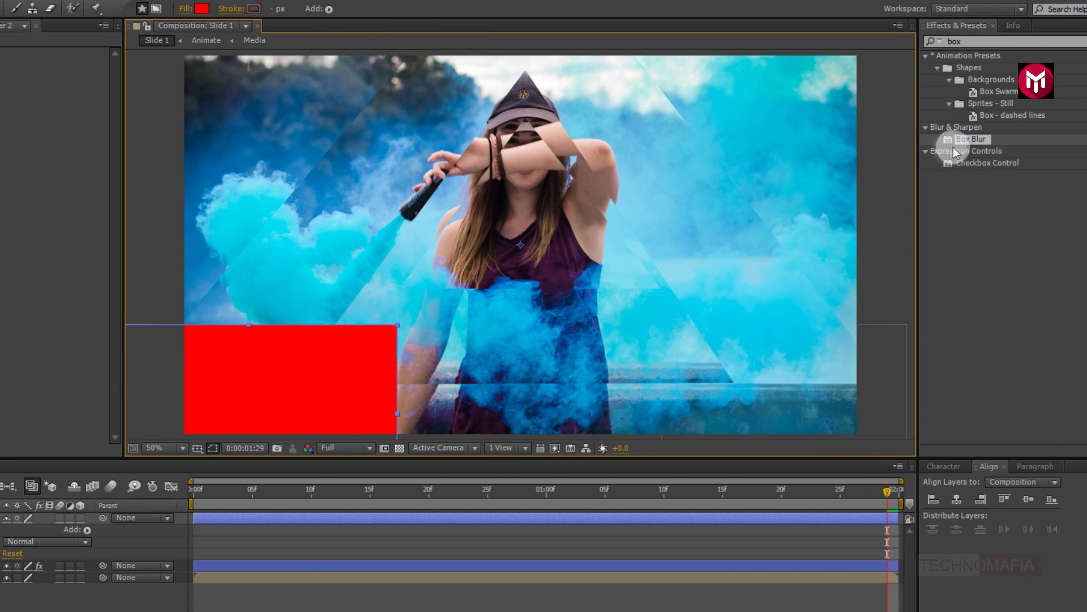
double_click(969, 140)
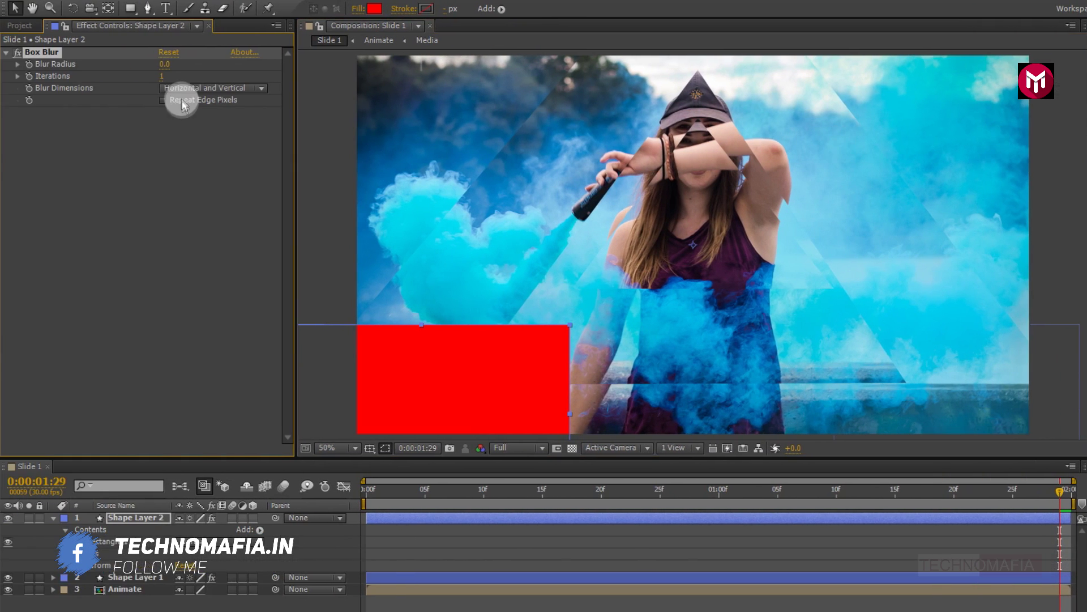
left_click(169, 76)
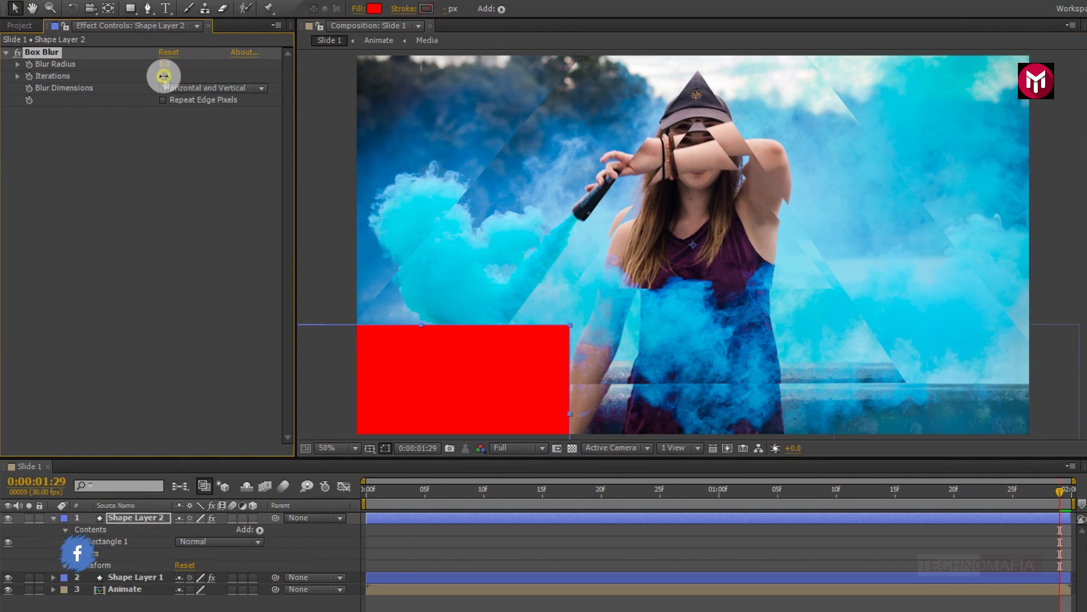
type("5")
key("Return")
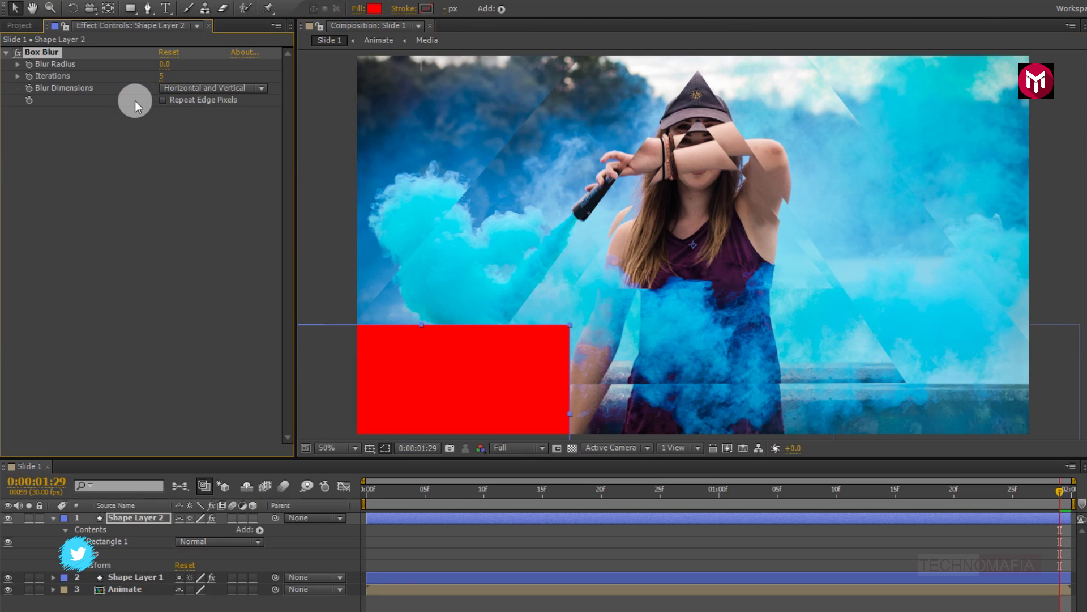
left_click_drag(159, 65, 282, 66)
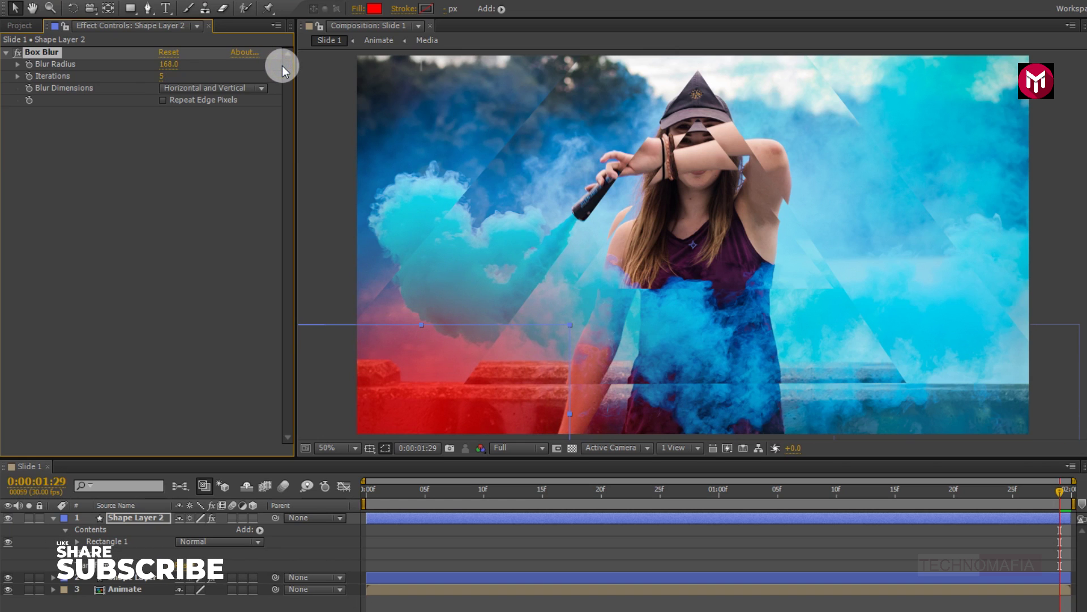
Step: Add an Opacity keyframe of 0% to Shape Layer 2 at 0:00:00:00
key("t")
left_click(151, 518)
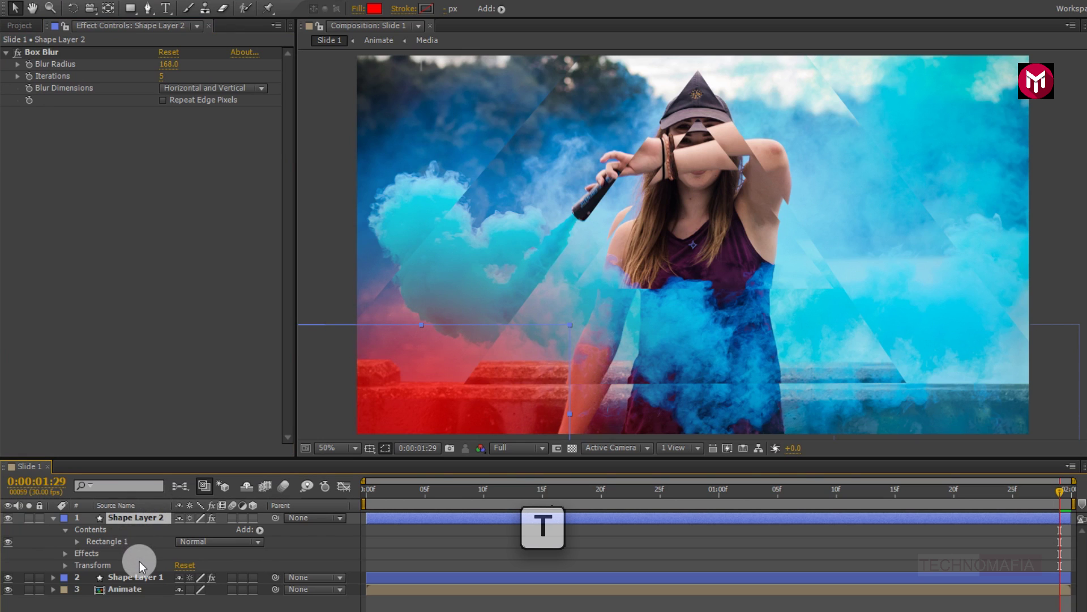
key("t")
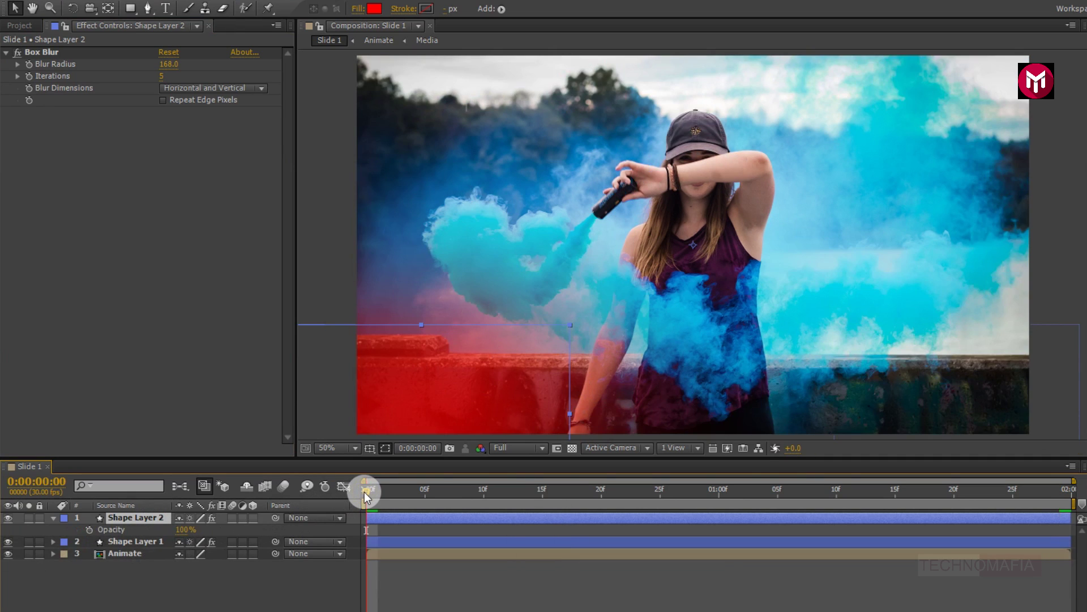
left_click(90, 531)
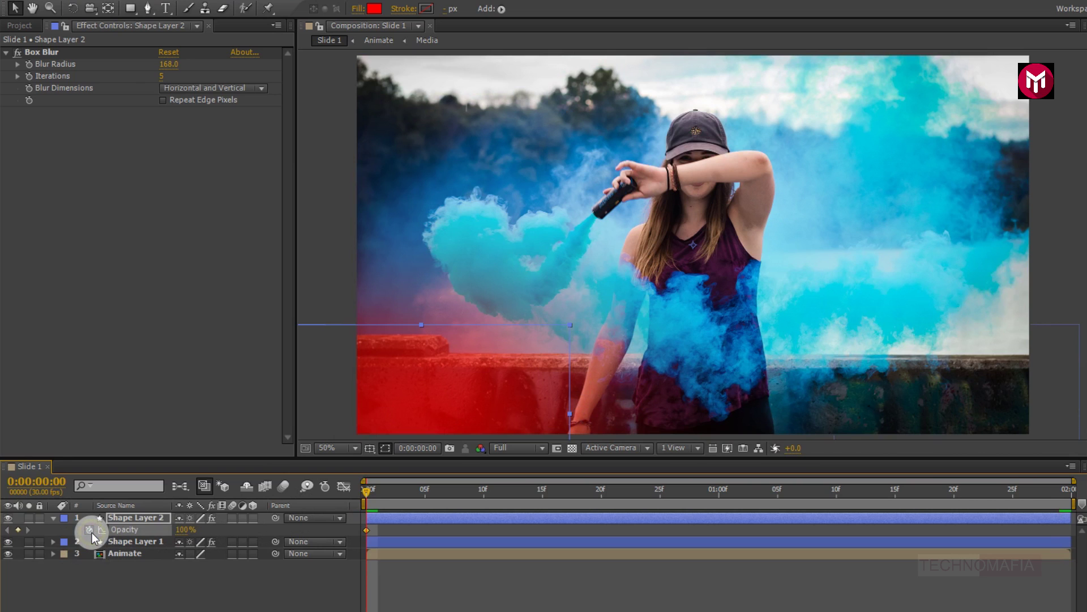
left_click(181, 529)
type("0")
key("Return")
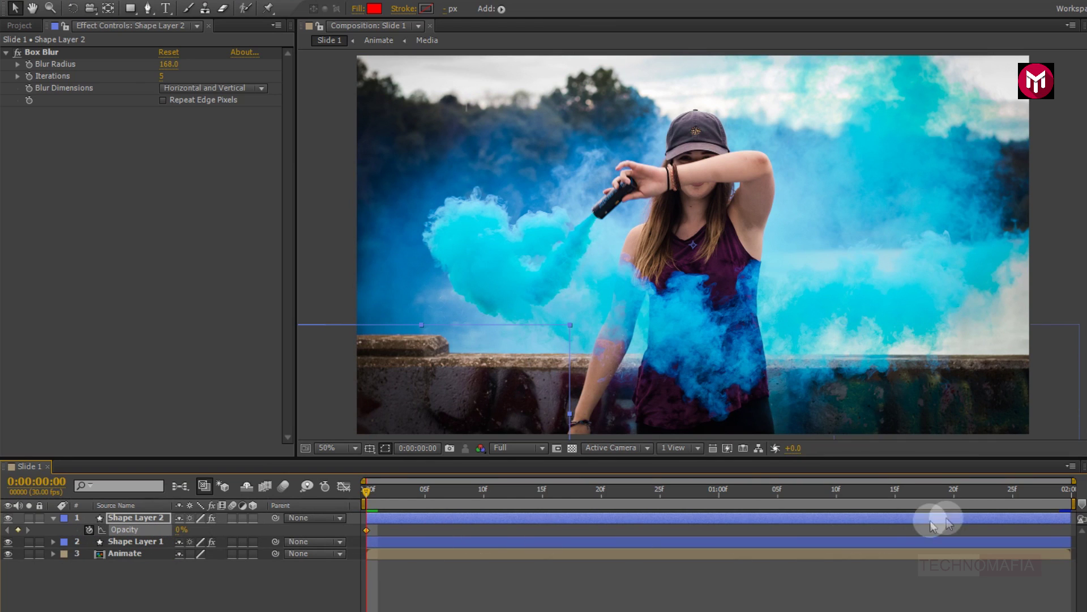
Step: Set Shape Layer 2's Opacity to 75% at 0:00:01:29 and collapse the layer's properties
left_click(1072, 491)
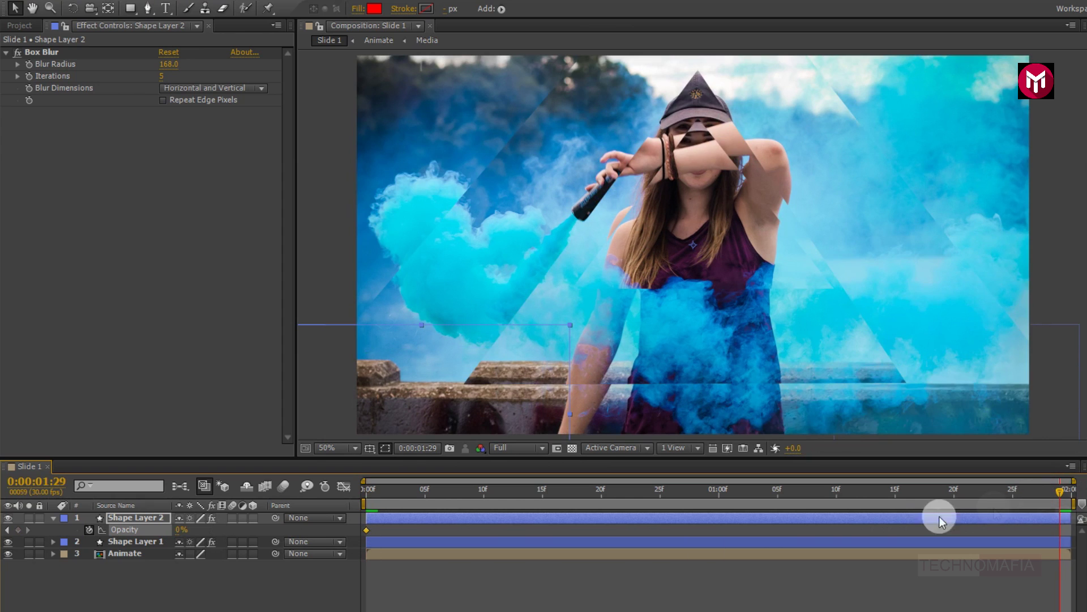
left_click(180, 532)
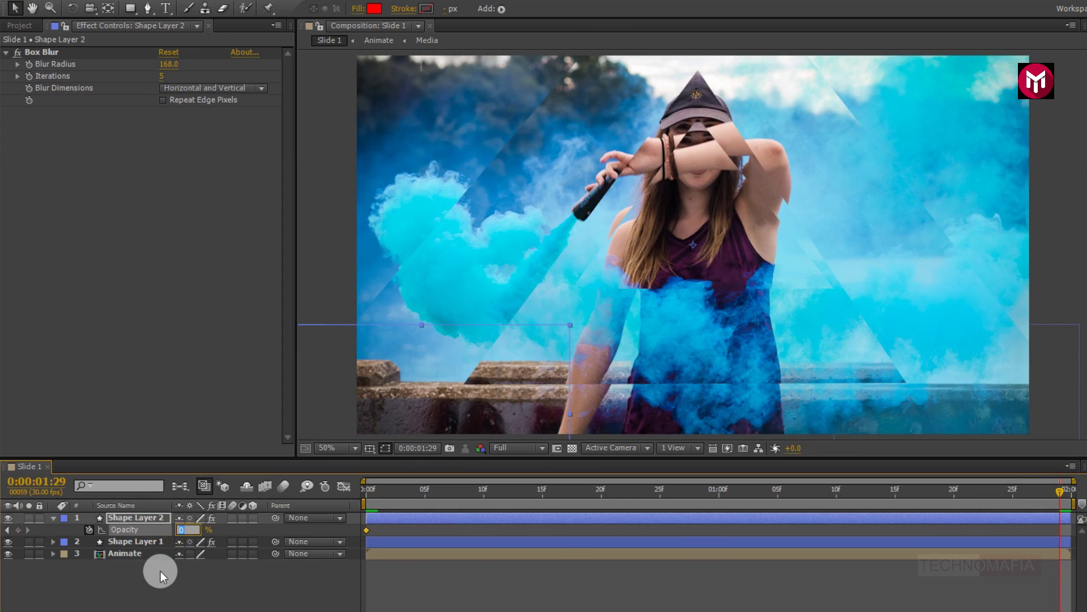
type("75")
left_click(161, 571)
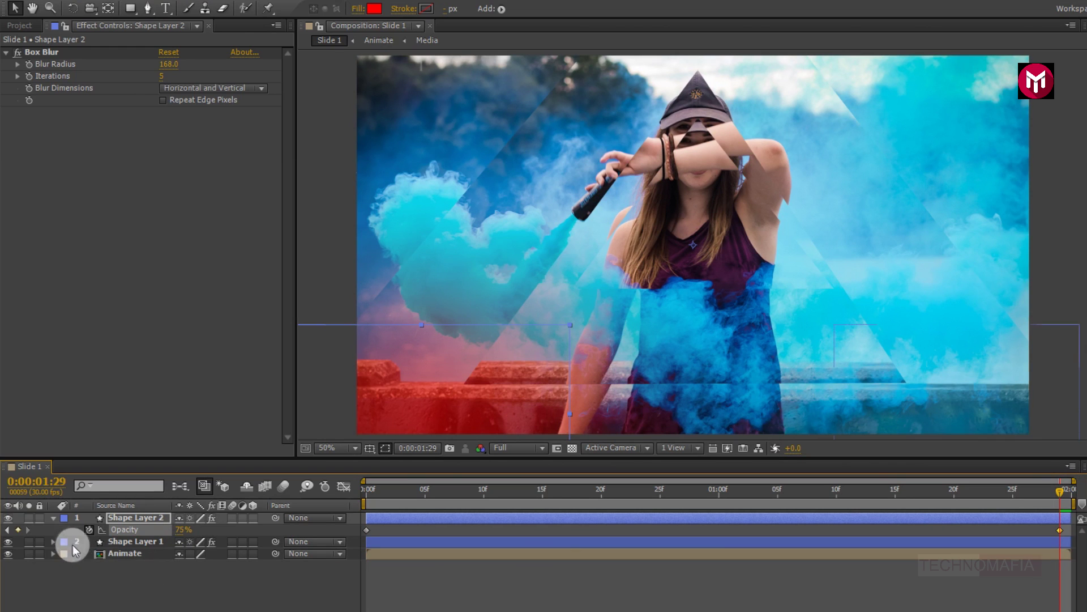
left_click(53, 517)
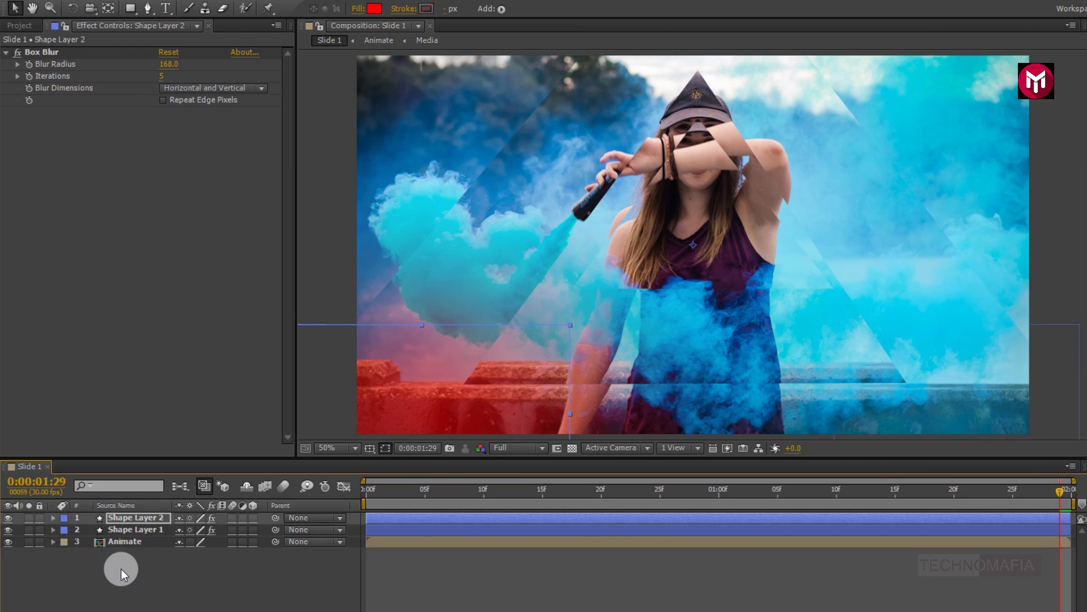
Step: With no layer selected, draw a large closed triangle shape with the Pen tool over the left and middle of the photo
left_click(121, 569)
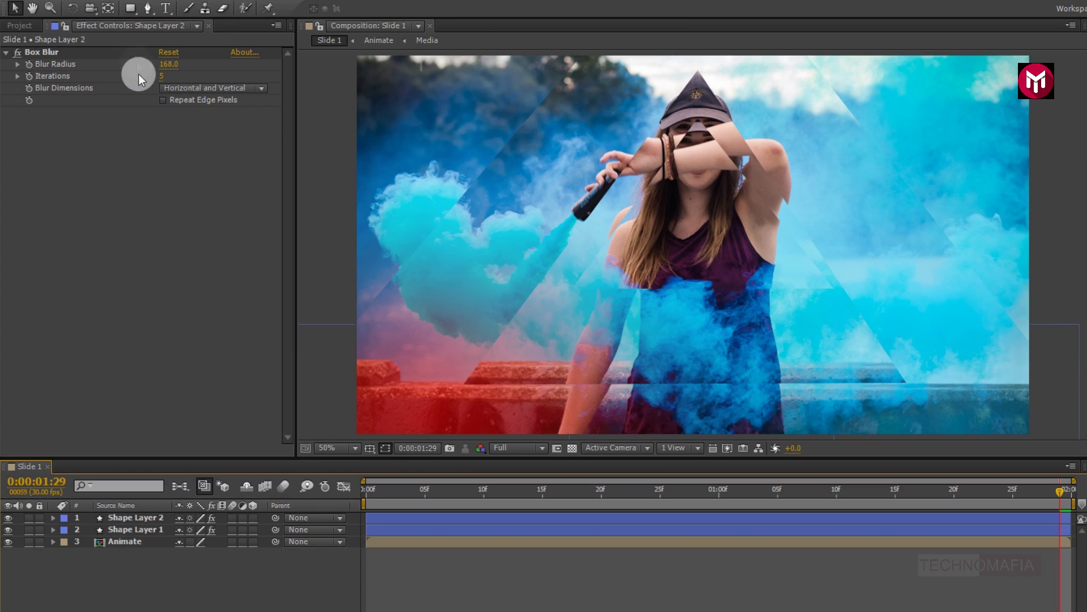
left_click(148, 8)
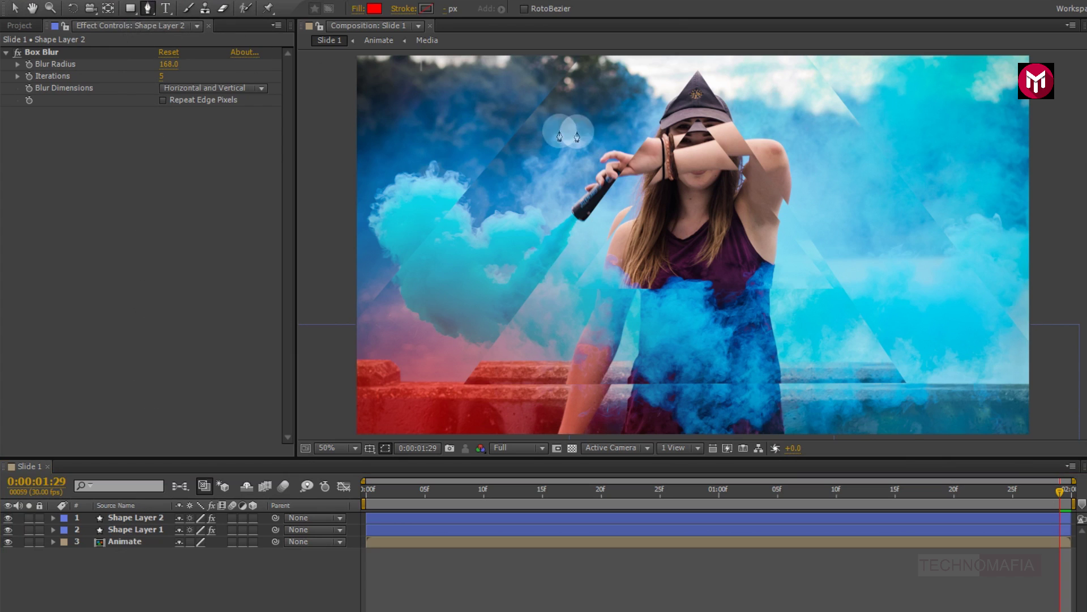
left_click(617, 100)
left_click(414, 374)
left_click(805, 380)
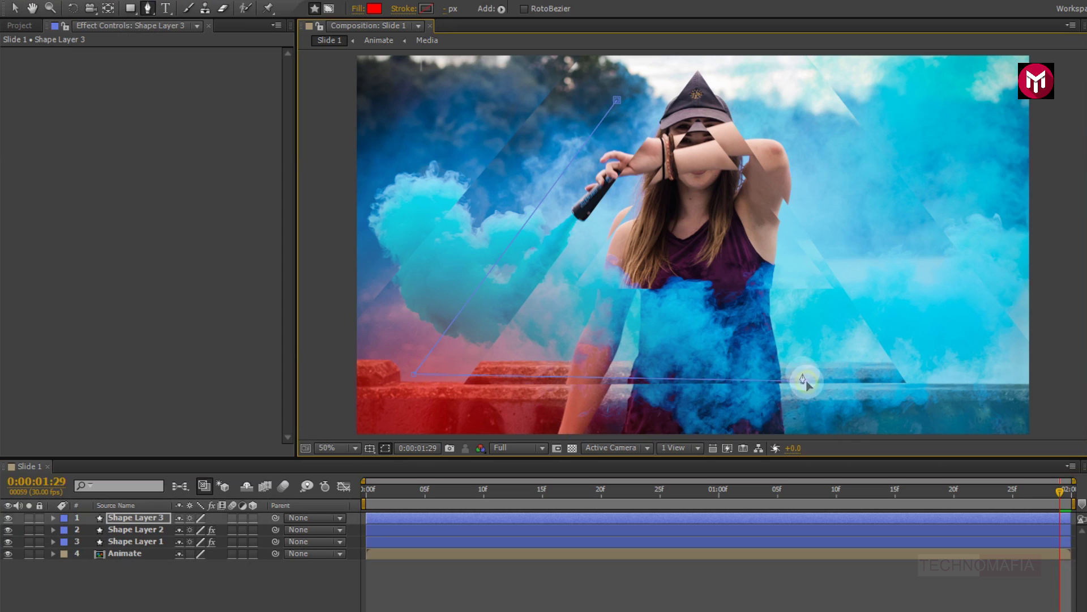
left_click(617, 100)
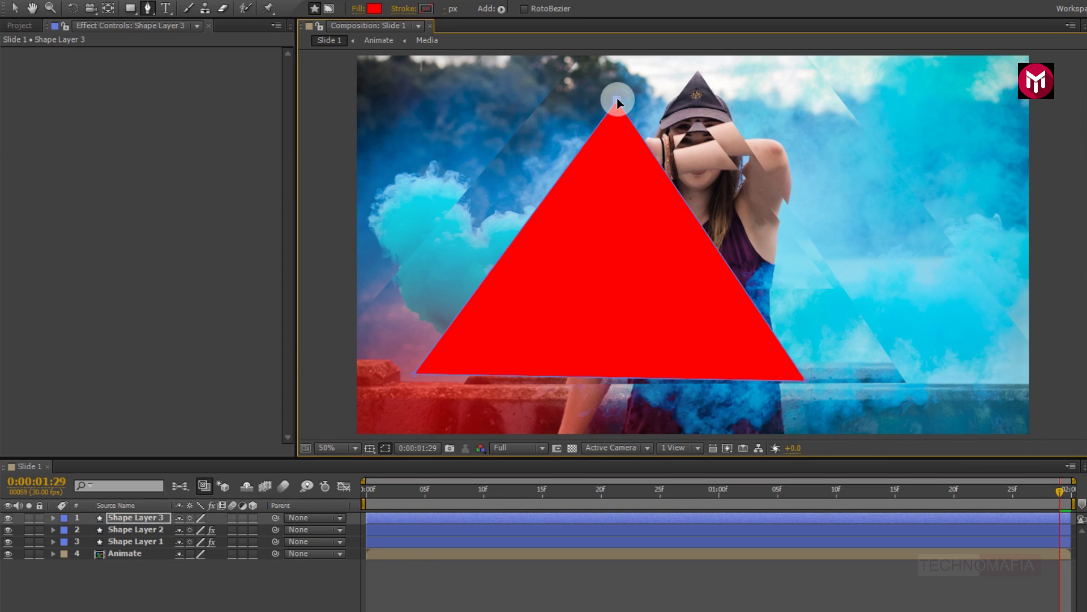
Step: Set the triangle's fill to None and its stroke to Solid Color, and hide the mask and shape path outlines
left_click(359, 9)
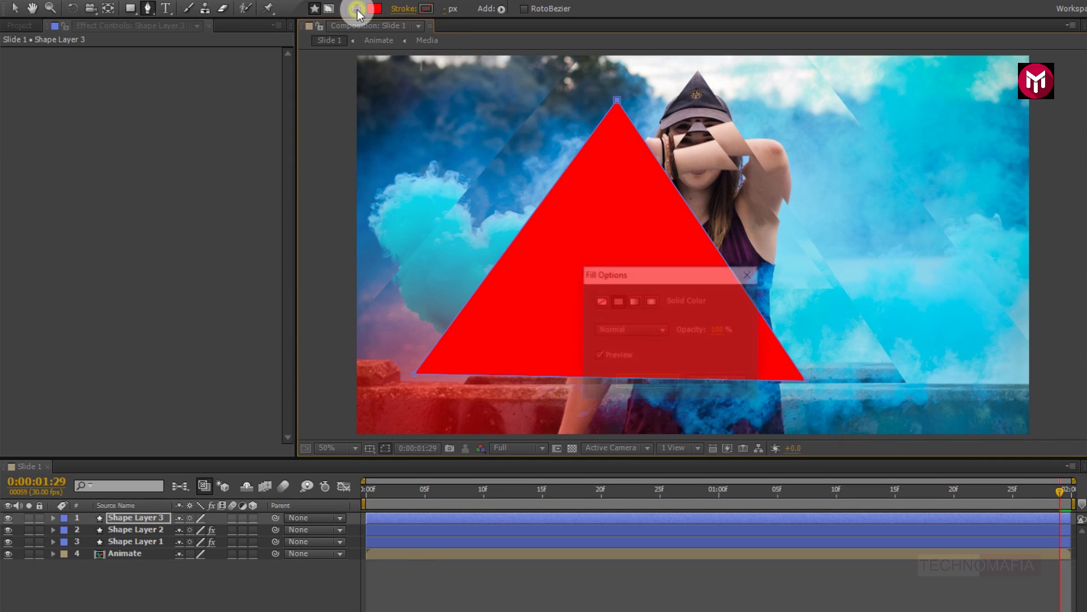
left_click(601, 300)
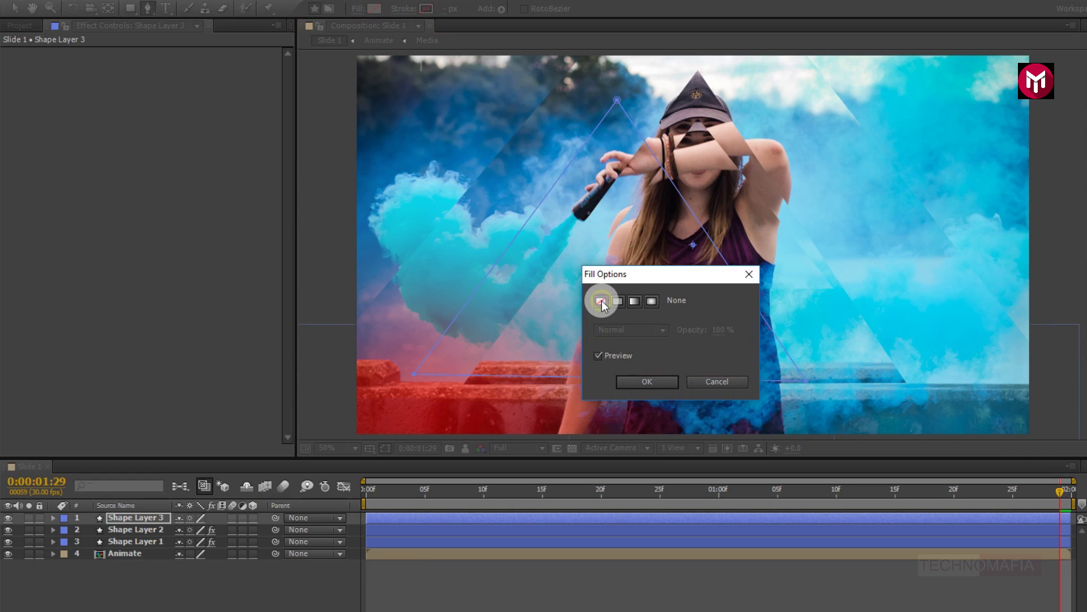
left_click(627, 382)
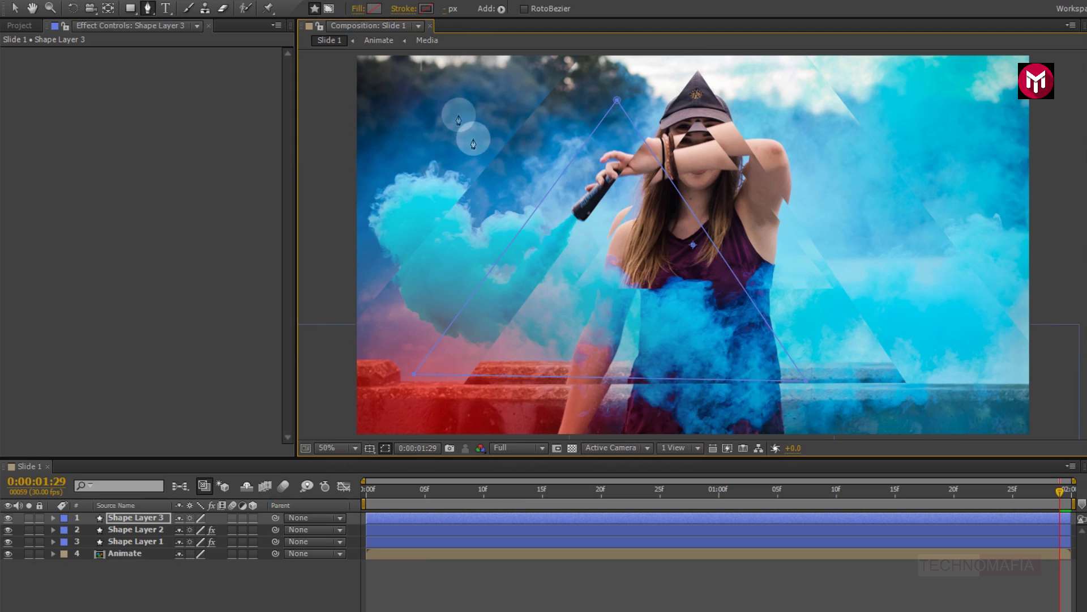
left_click(403, 10)
left_click(617, 302)
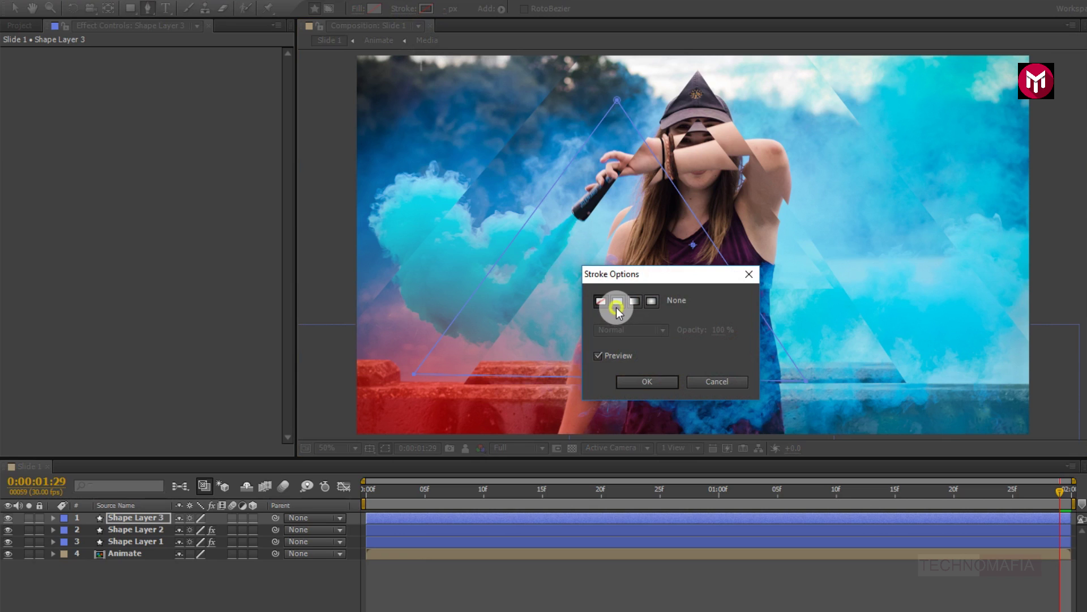
left_click(632, 381)
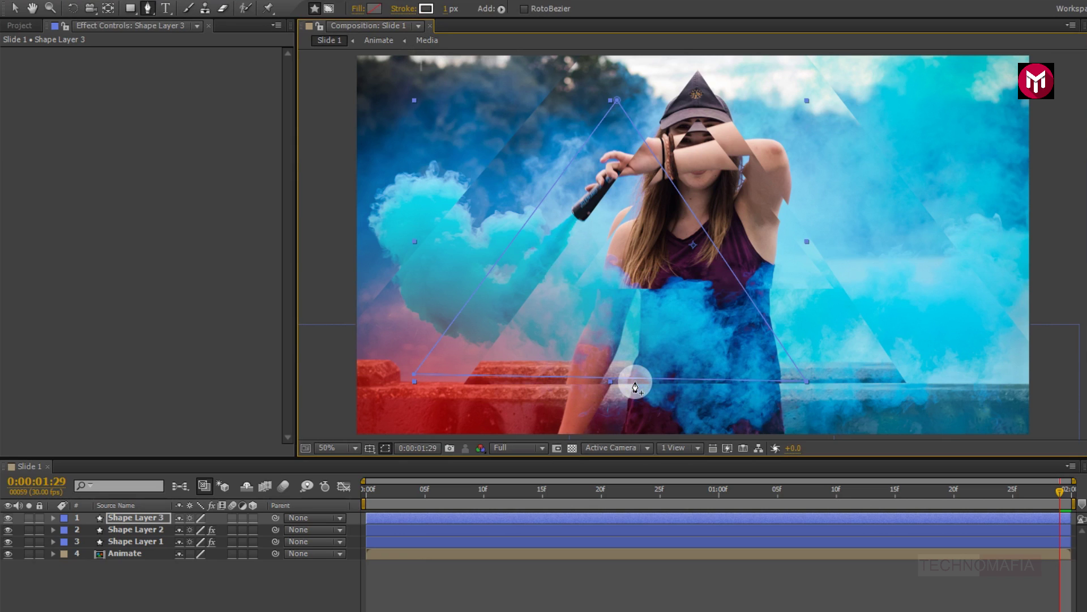
left_click(385, 448)
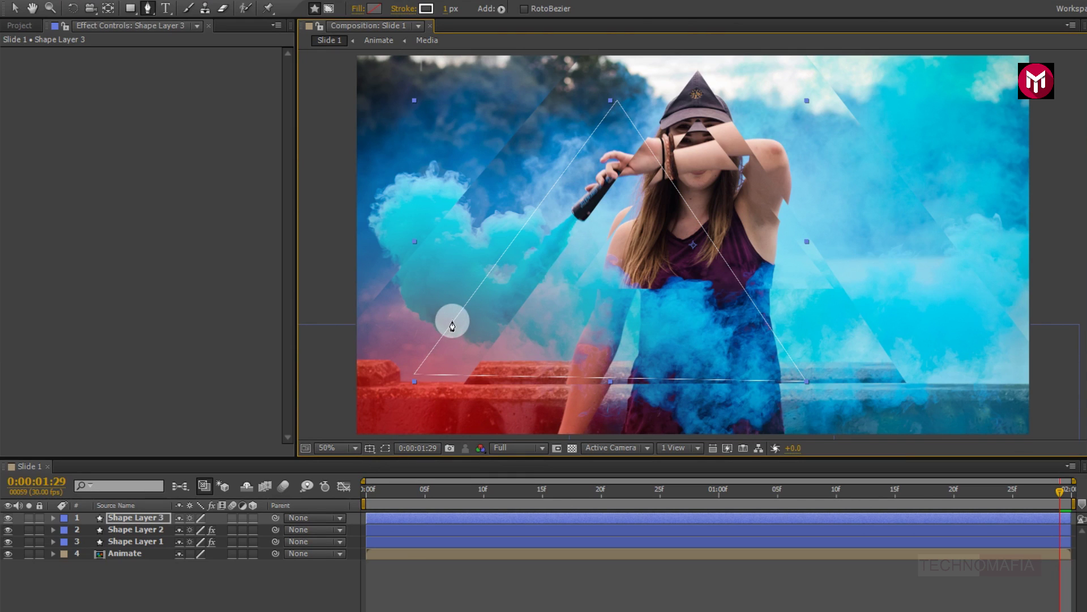
Step: Animate Shape Layer 3's Rotation from 0° at 0:00:00:00 to a slight clockwise turn at 0:00:01:29
left_click(131, 517)
key("r")
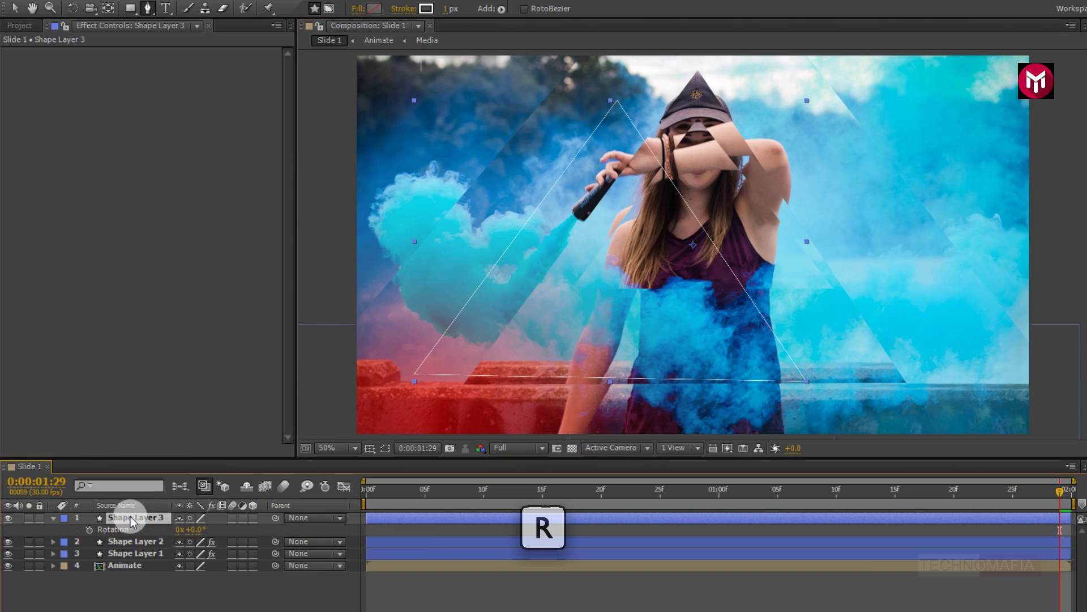
left_click(364, 492)
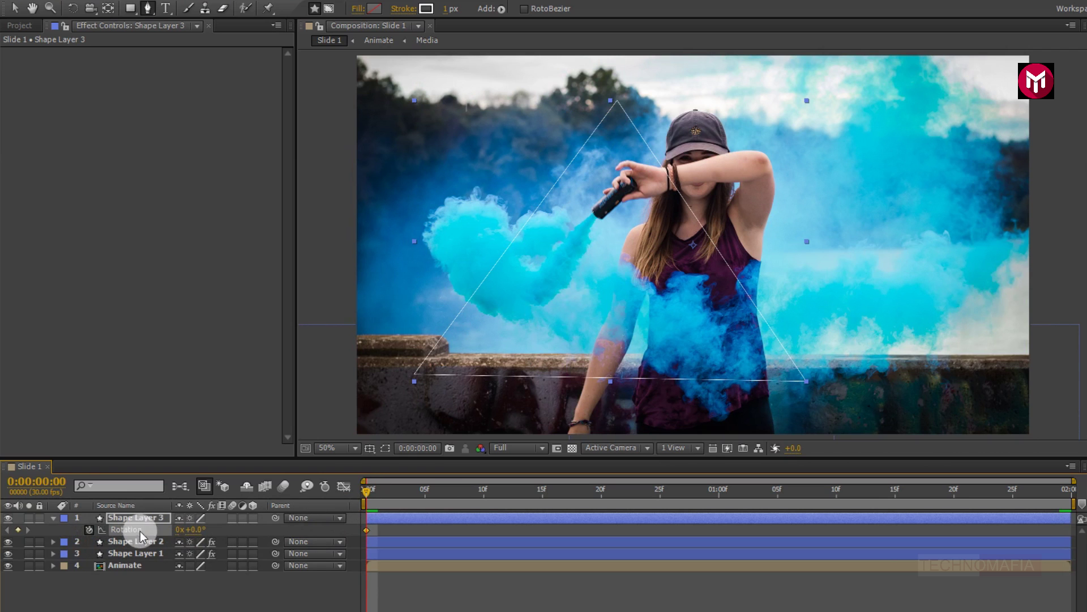
left_click(1067, 488)
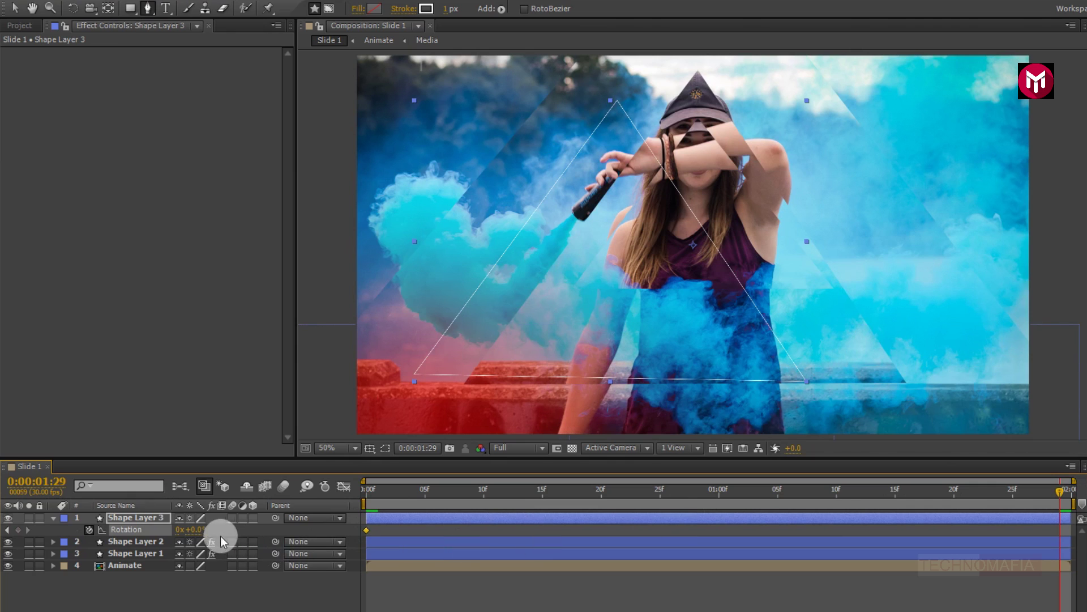
key("Return")
Step: Animate Shape Layer 3's Opacity from 0% at 0:00:00:00 to 100% at 0:00:01:29, and collapse the layer's properties
key("t")
left_click(145, 516)
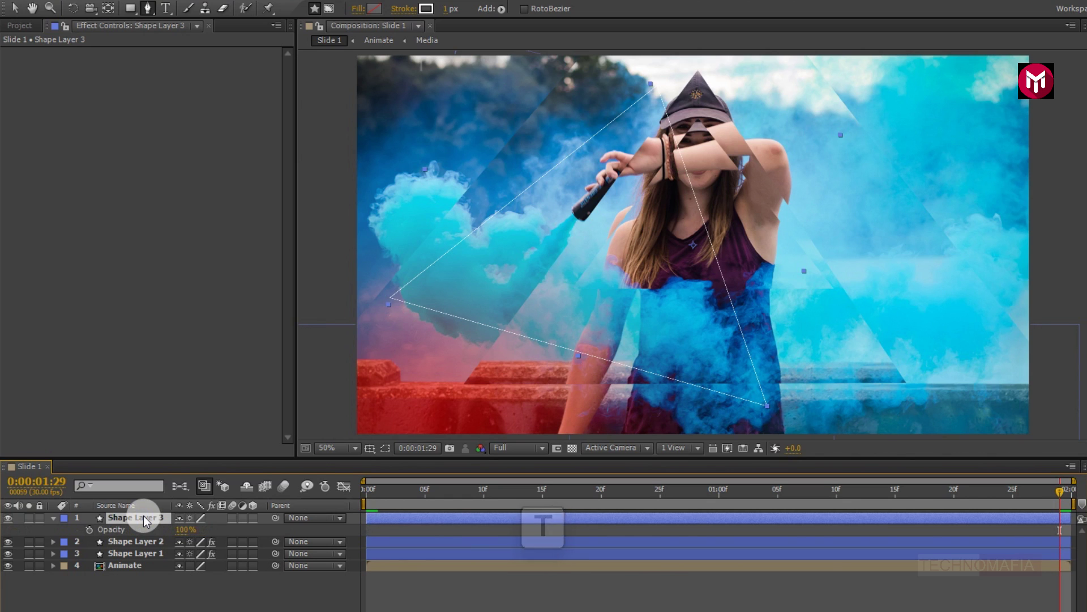
left_click(89, 529)
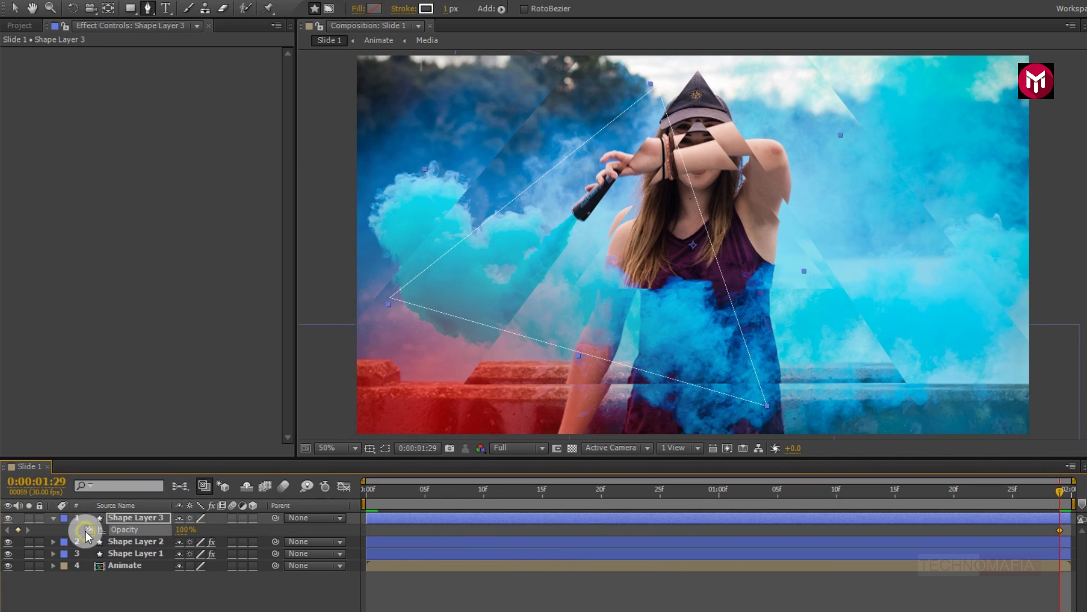
left_click(364, 488)
left_click(184, 530)
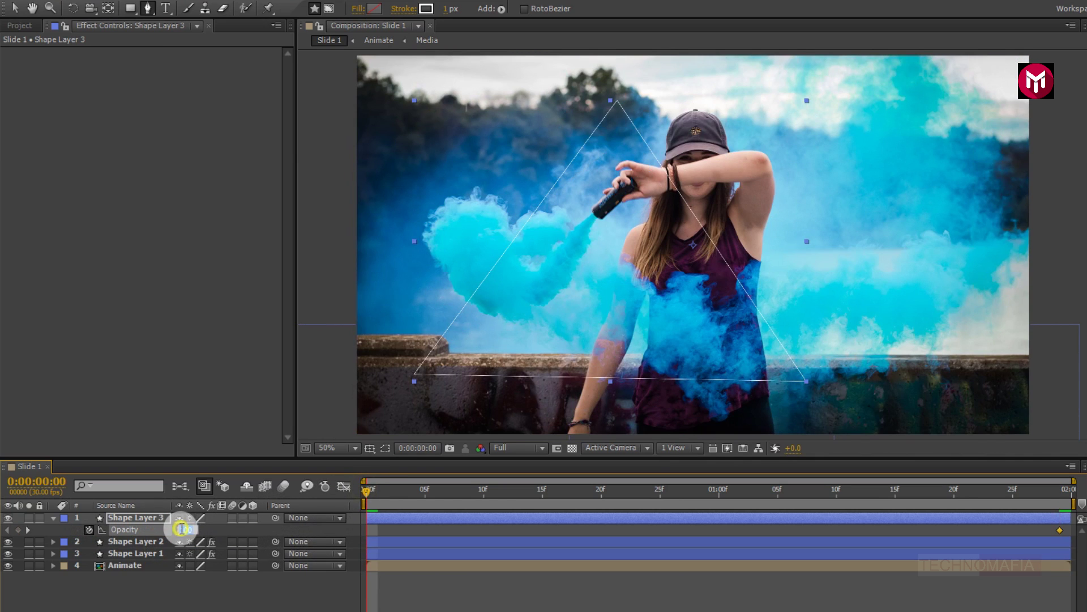
type("0")
key("Return")
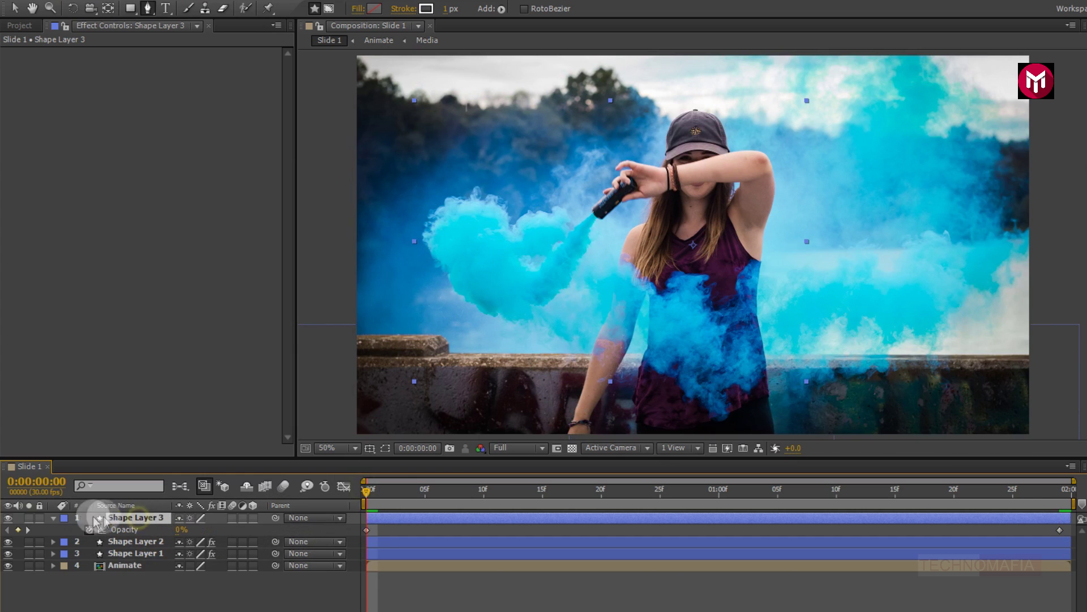
left_click(53, 519)
Step: At 0:00:01:05, move the outlined triangle to the left so it extends past the composition's left edge
left_click_drag(753, 487, 782, 493)
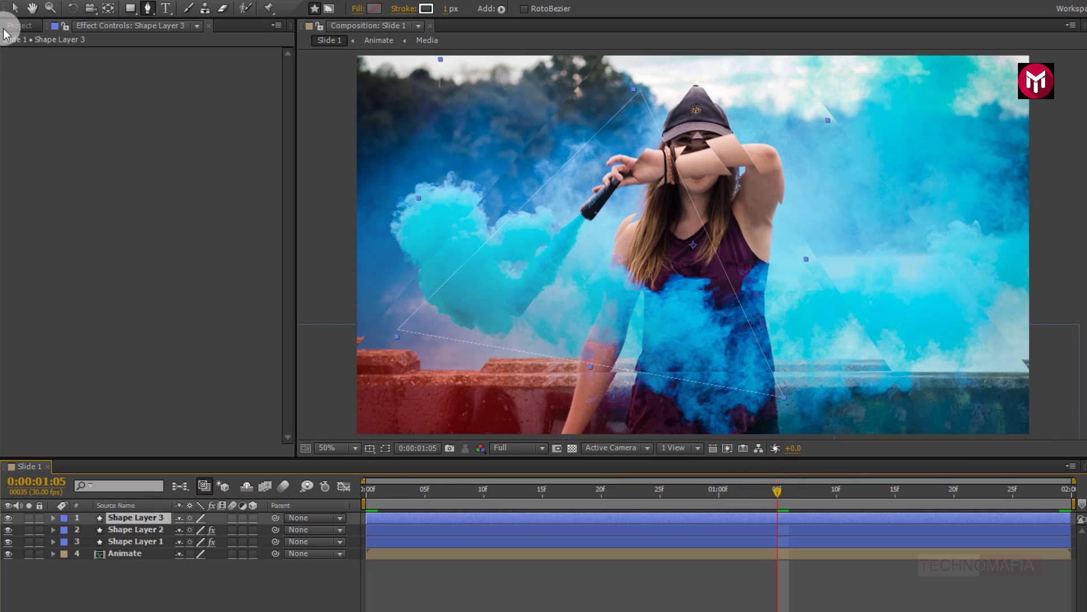
left_click(15, 8)
left_click_drag(494, 263, 393, 244)
Step: Scale Shape Layer 3 up to 152% and collapse its properties
key("s")
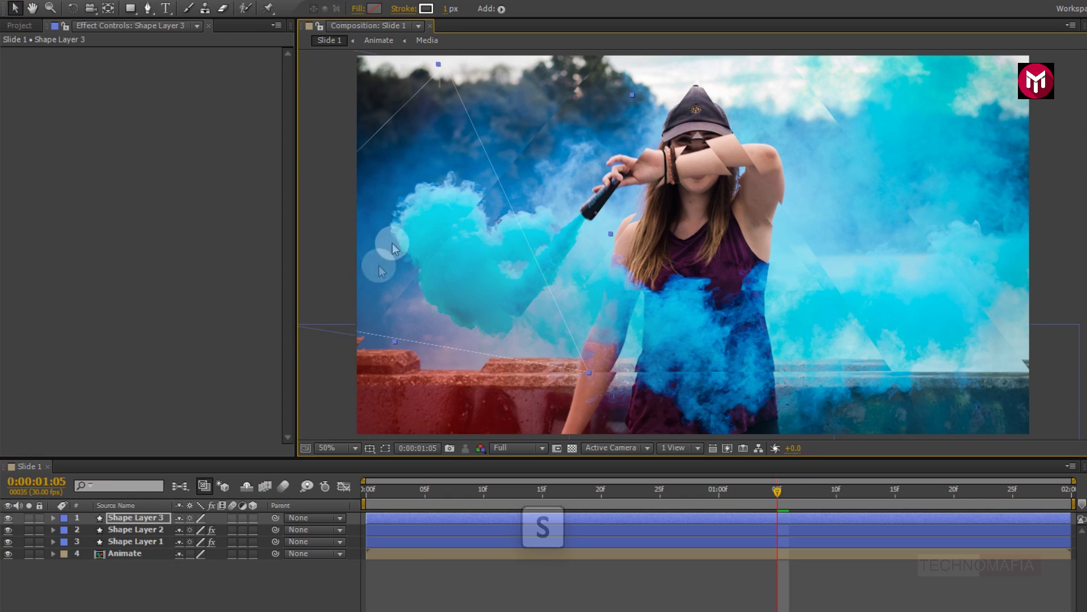
left_click(146, 518)
key("s")
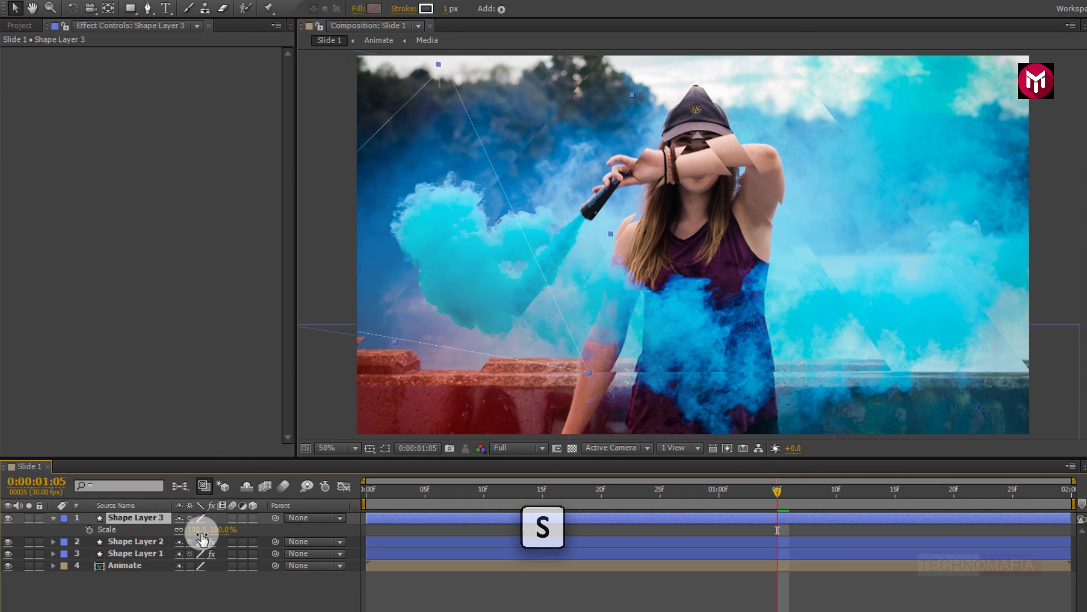
left_click_drag(198, 531, 230, 528)
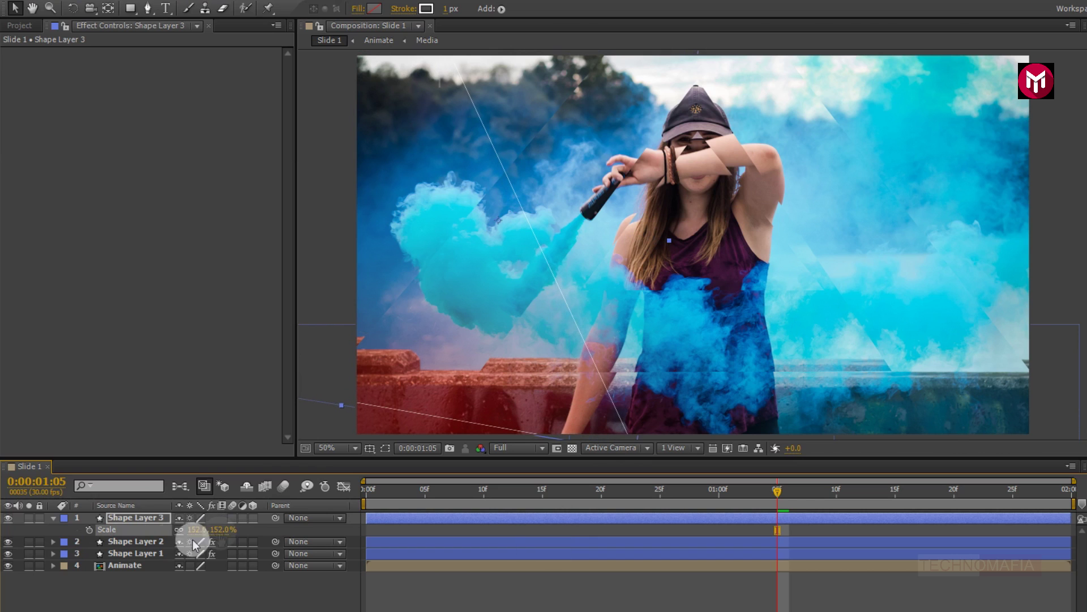
left_click(52, 517)
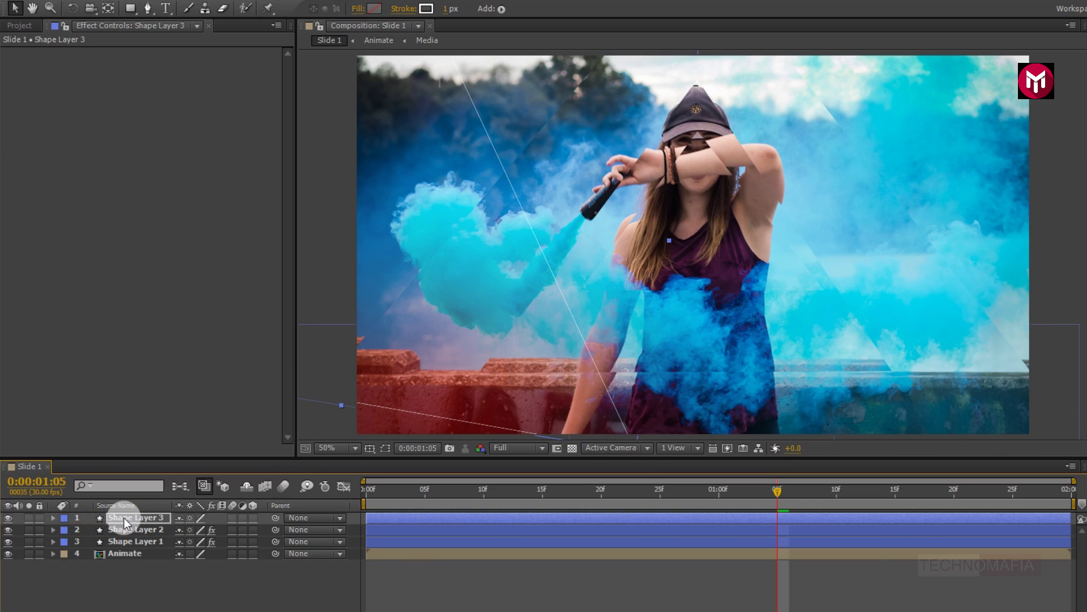
Step: Change the stroke colour of Shape Layer 3's triangle to black, 000000
left_click(124, 518)
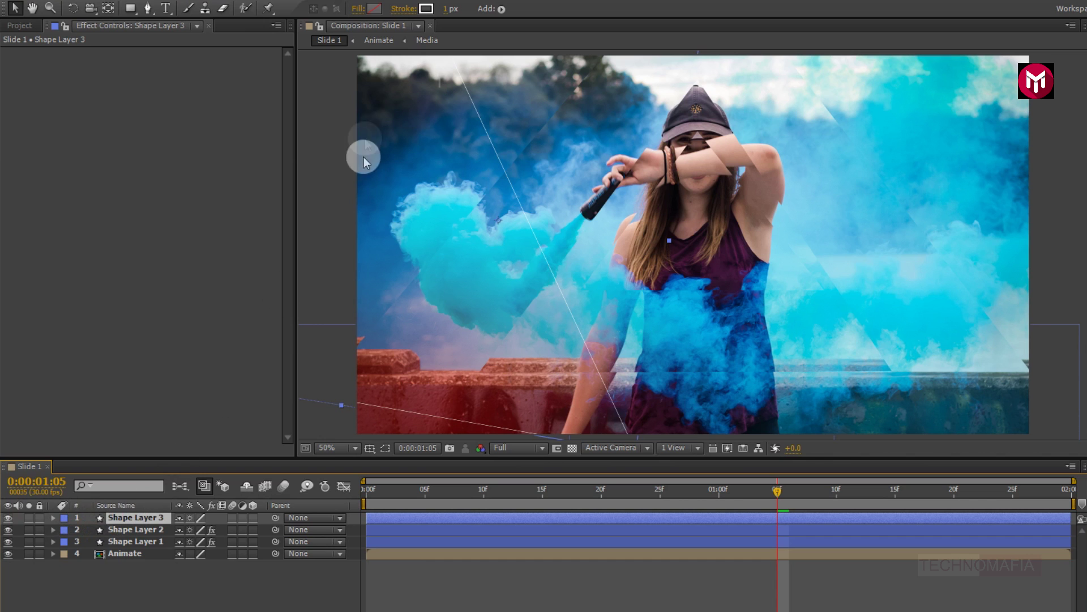
left_click(422, 9)
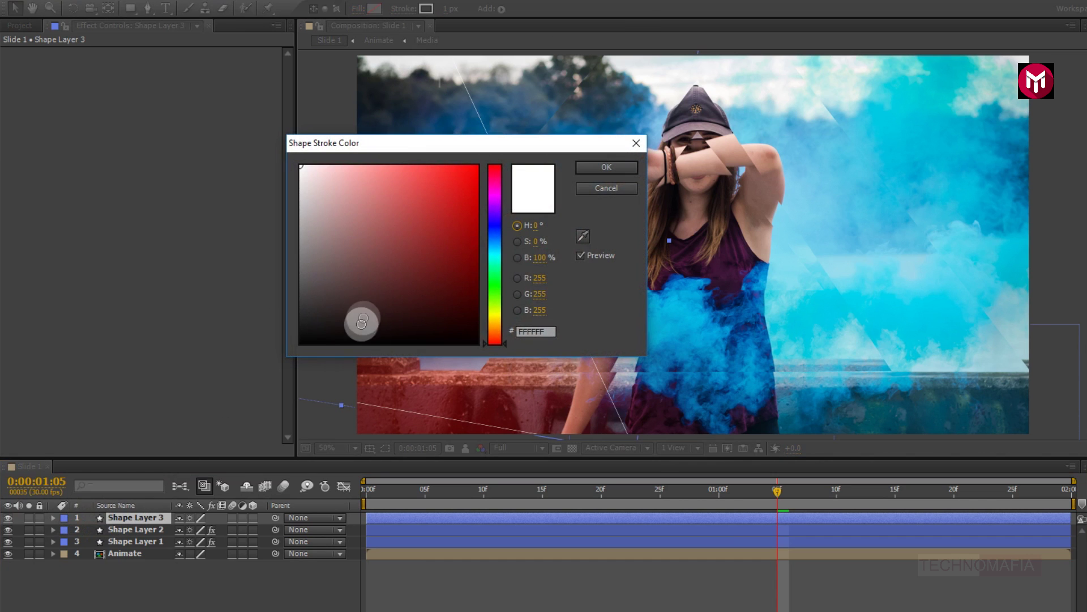
left_click_drag(315, 333, 294, 351)
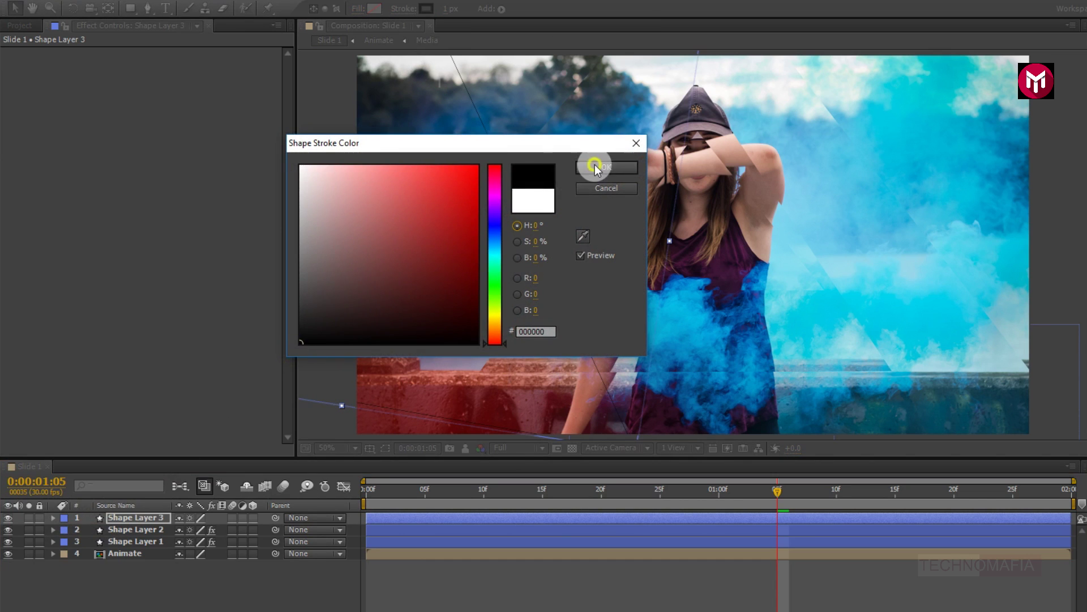
left_click(595, 164)
Step: Duplicate Shape Layer 3 and move the copy across the photo so it extends past the composition's right edge
left_click(141, 519)
key("ctrl+d")
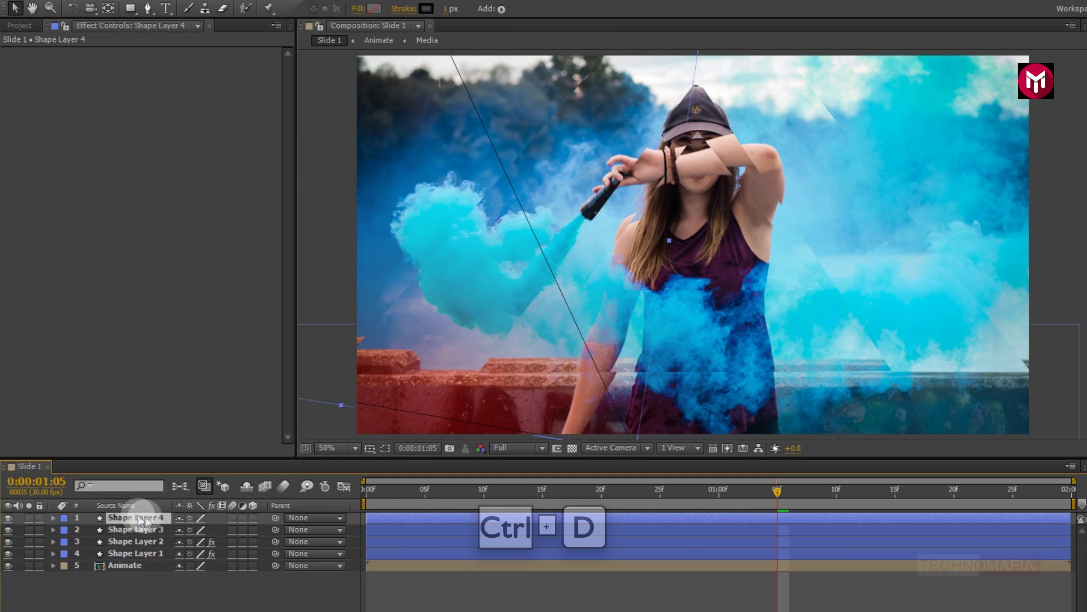
left_click_drag(486, 335, 1022, 361)
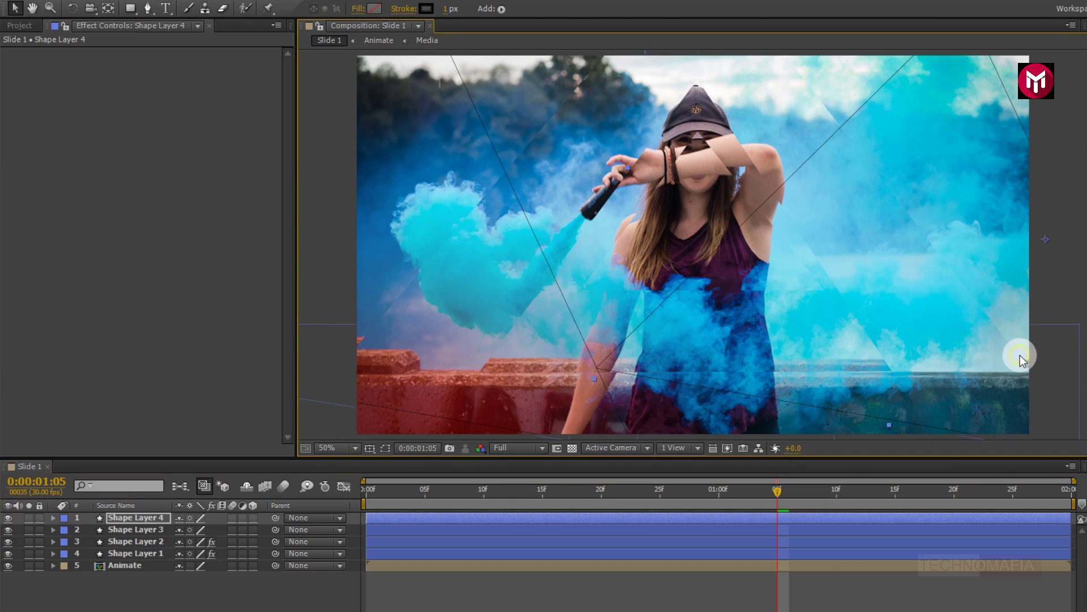
Step: Scale Shape Layer 4 down to 114%
left_click(137, 519)
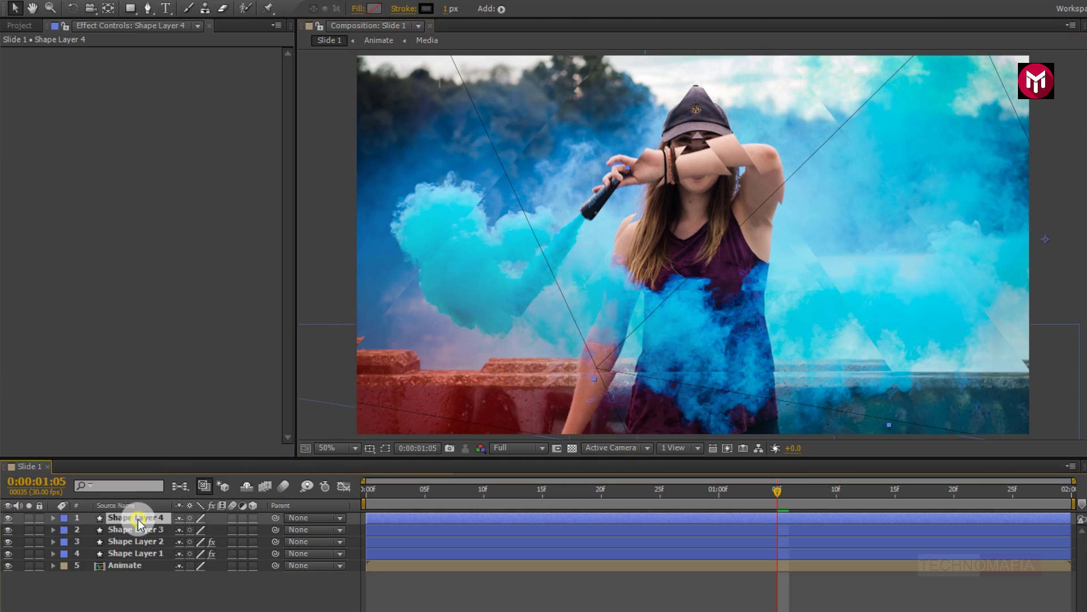
key("s")
left_click_drag(193, 529, 176, 541)
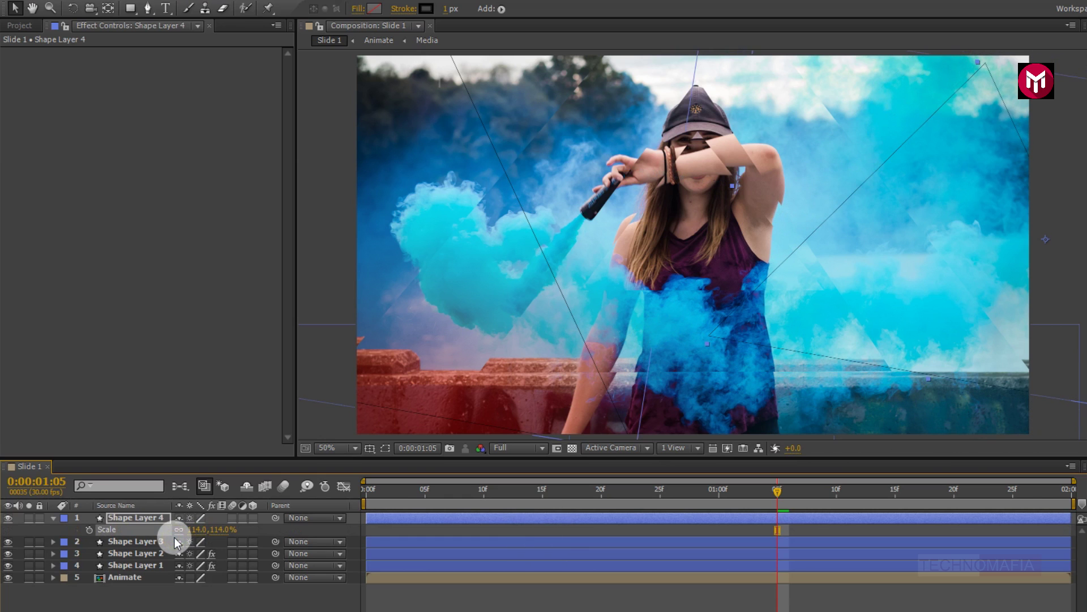
Step: Set Shape Layer 4's rotation keyframe at 0:00:00:00 to 30°
key("r")
left_click(148, 519)
key("r")
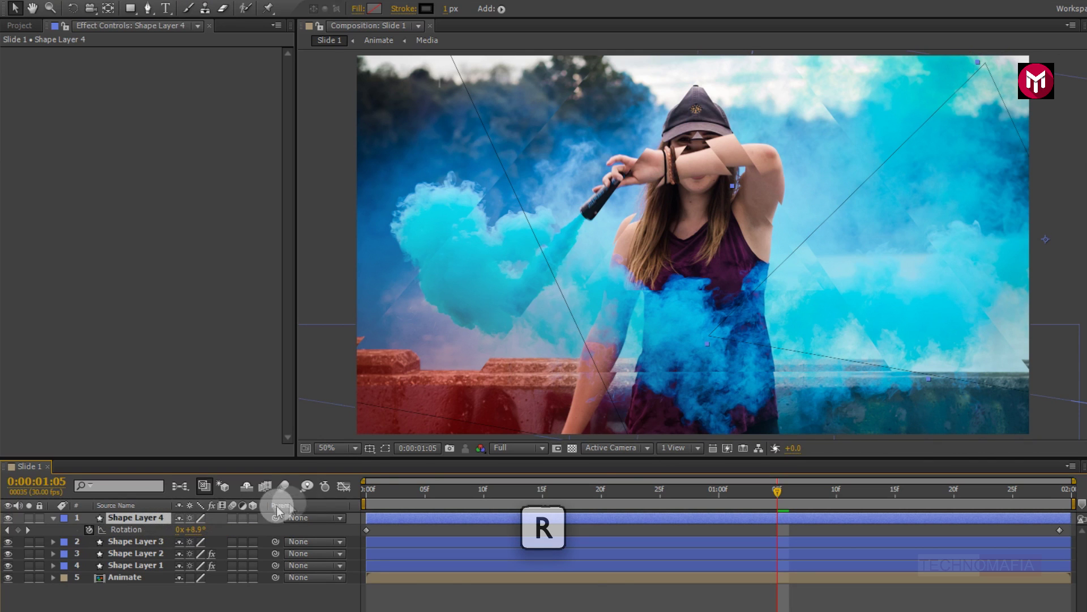
left_click(363, 488)
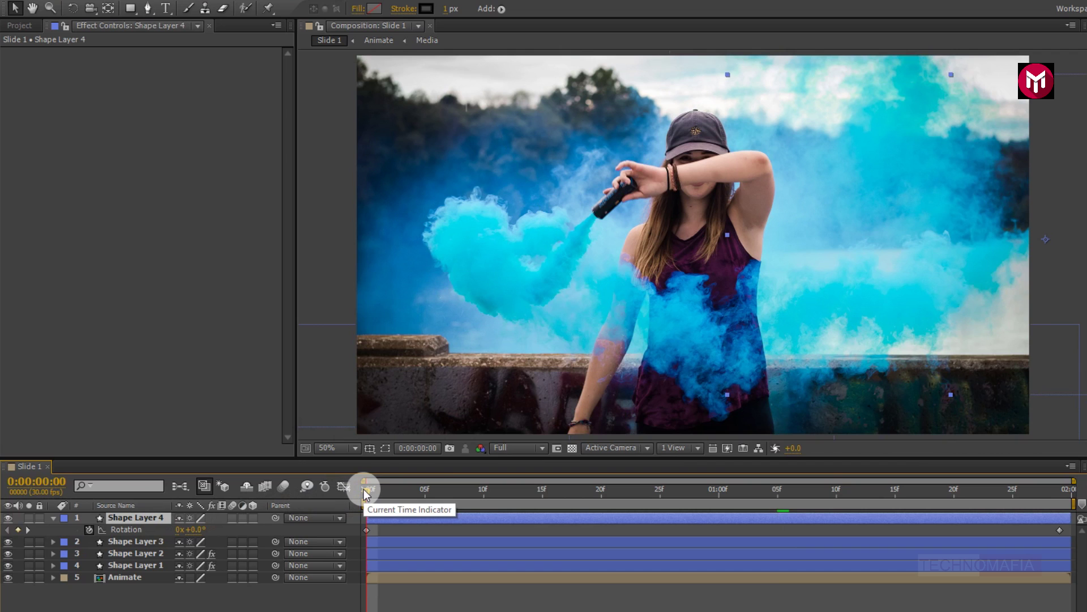
left_click(194, 530)
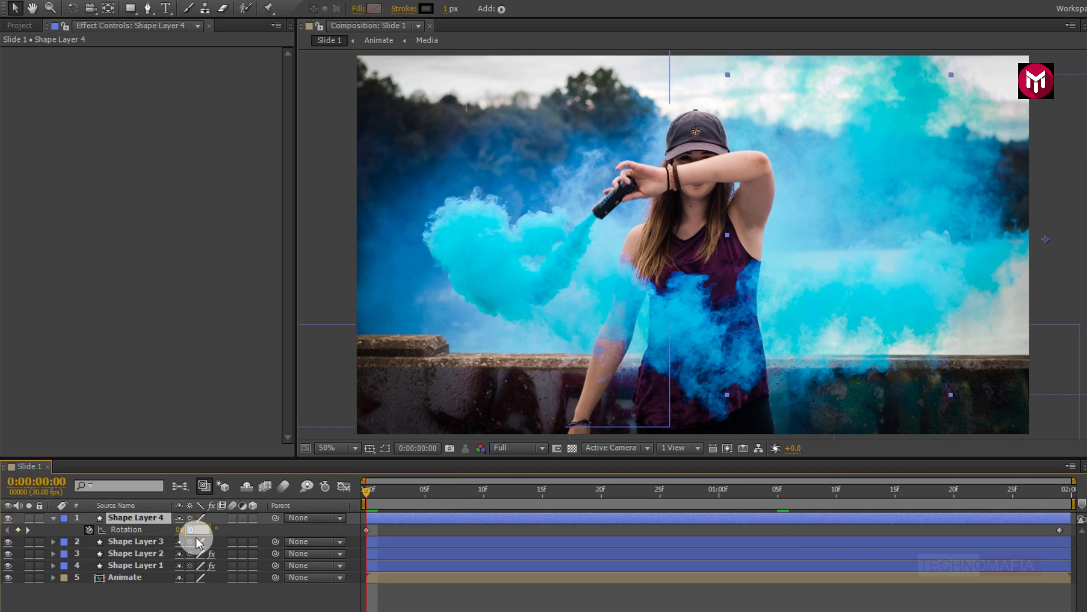
key("Return")
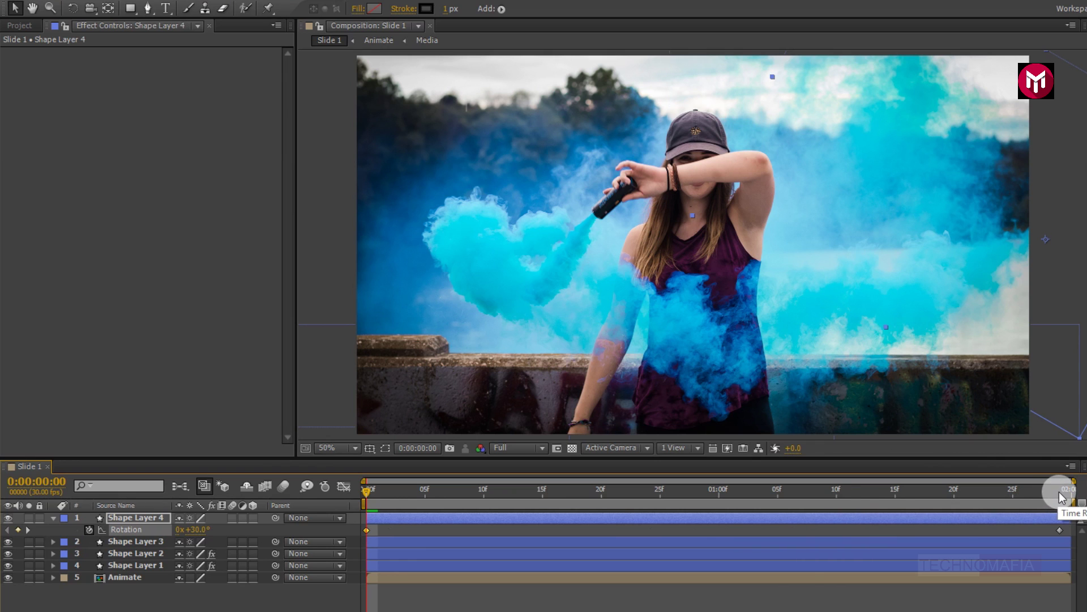
Step: Set Shape Layer 4's rotation at 0:00:01:29 to 40° and collapse its properties
left_click(1060, 491)
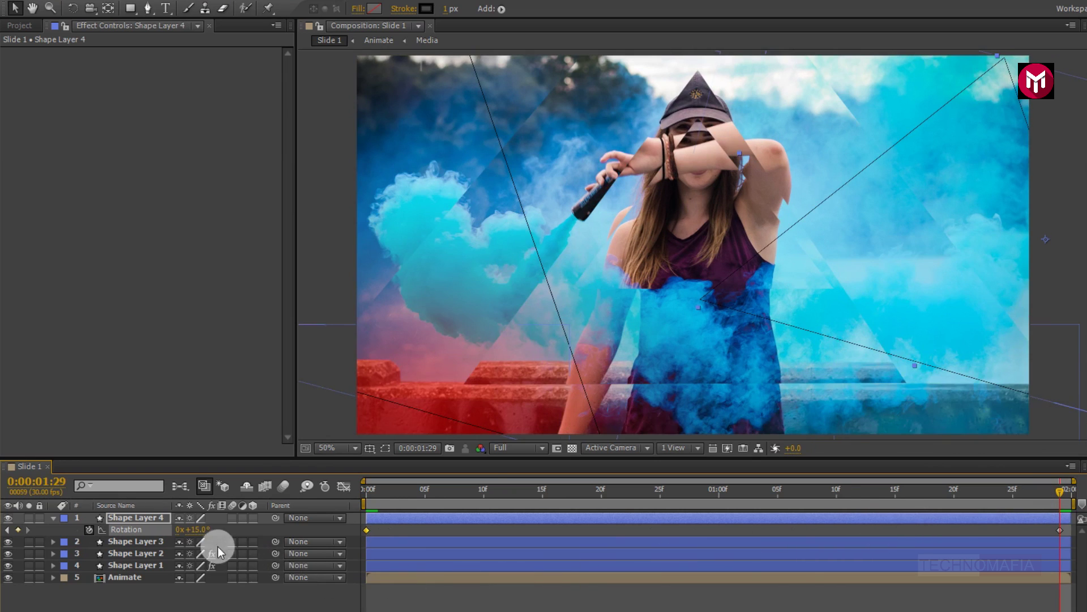
left_click(198, 531)
type("40")
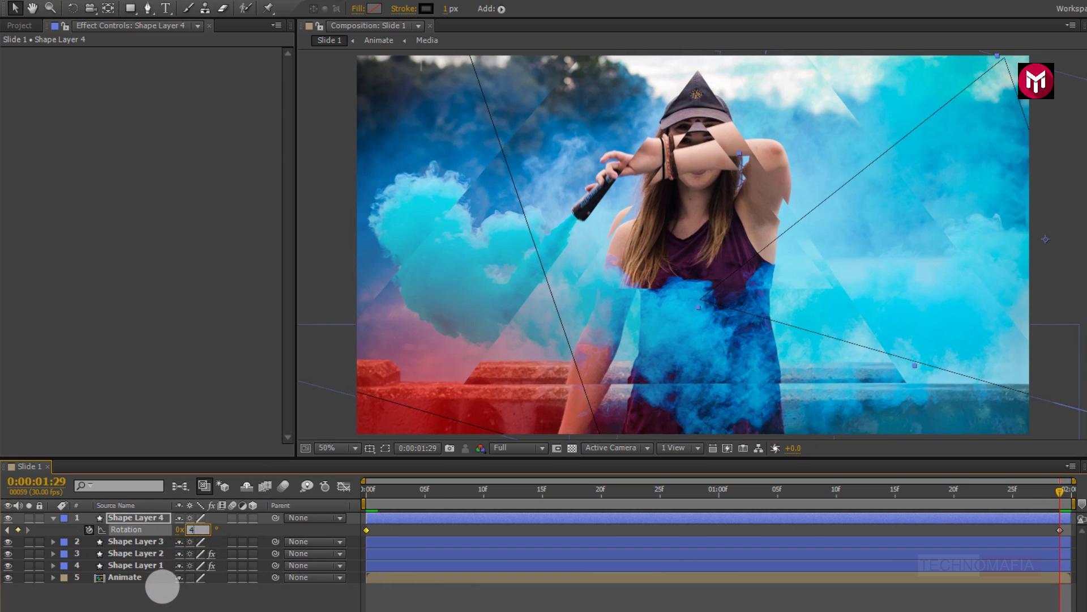
key("Return")
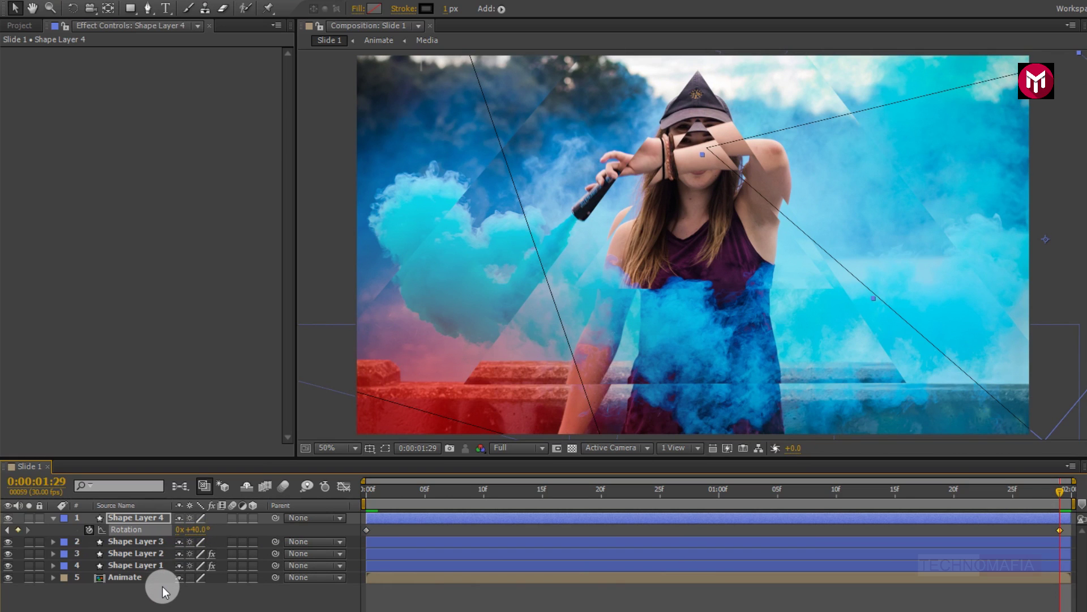
left_click(52, 517)
Step: Duplicate Shape Layer 4 and move the copy leftward so its triangle crosses the middle of the photo
key("ctrl+d")
left_click(118, 519)
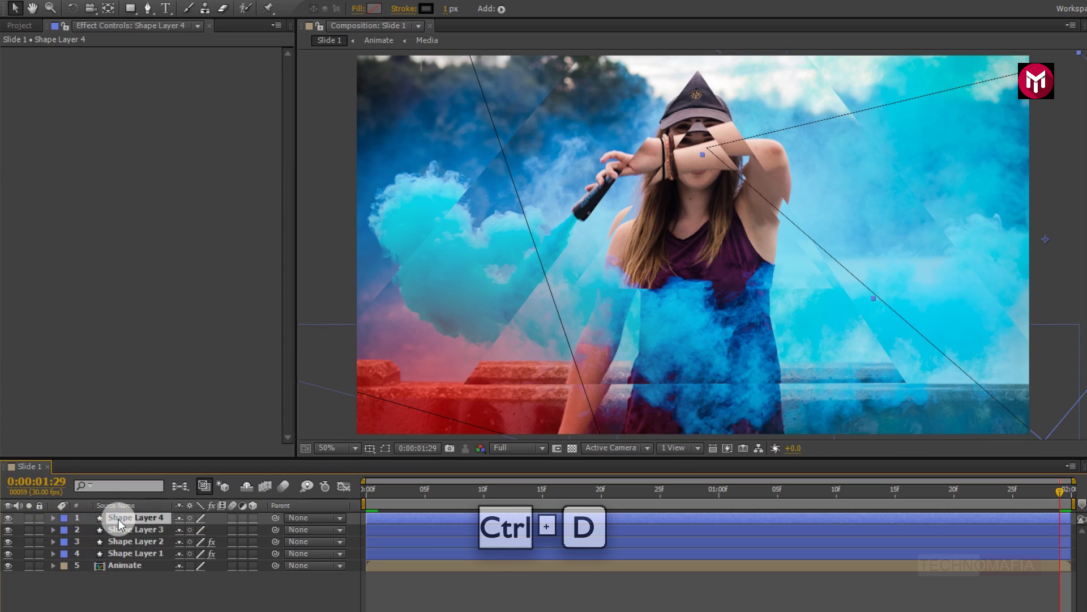
key("ctrl+d")
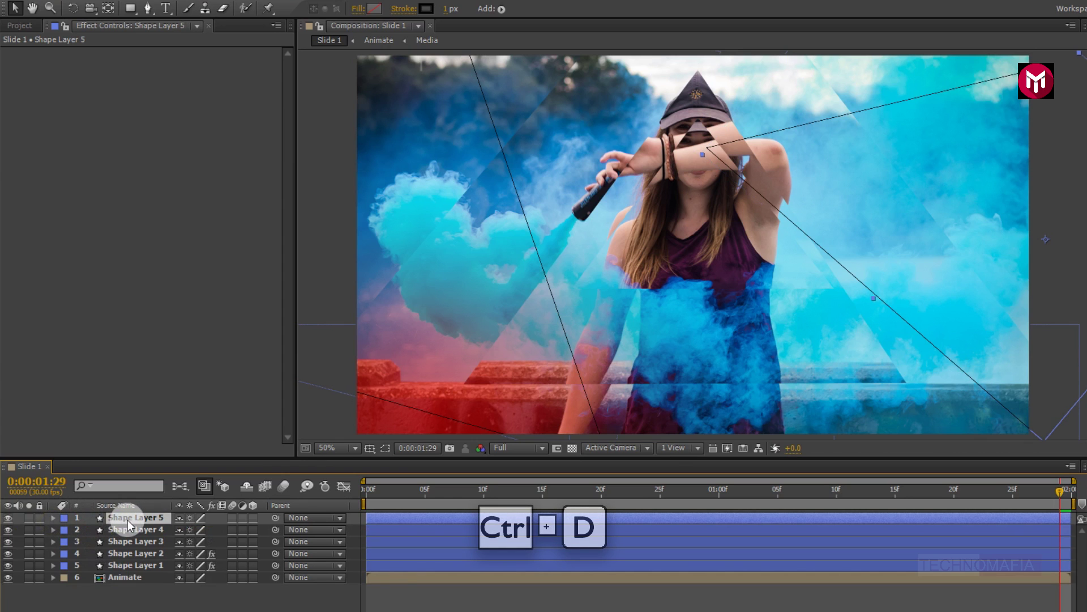
left_click_drag(918, 219, 636, 225)
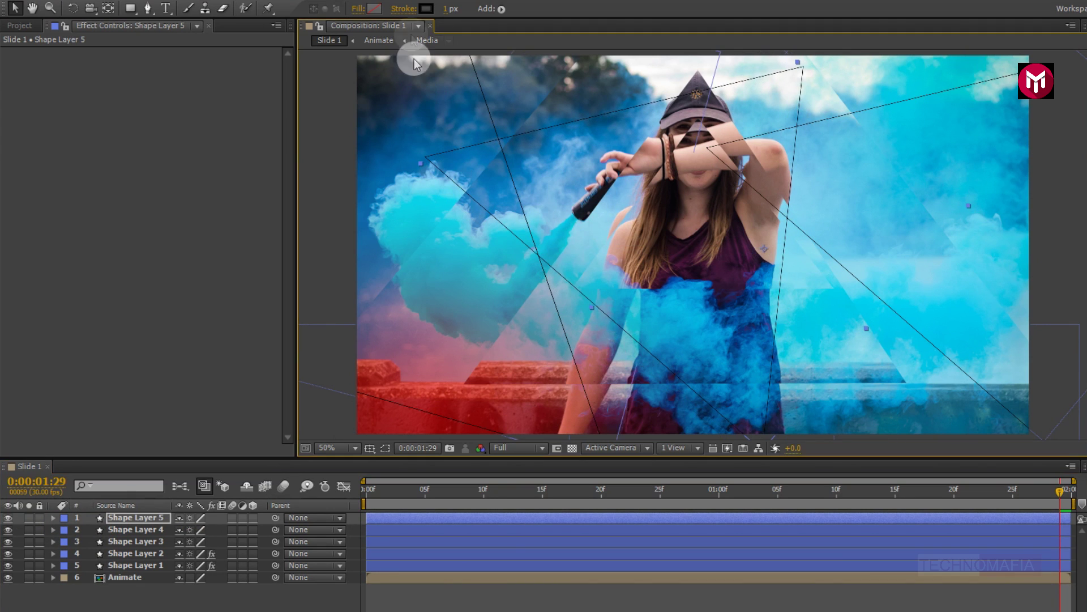
Step: Change the stroke colour of Shape Layer 5's triangle to white
left_click(423, 8)
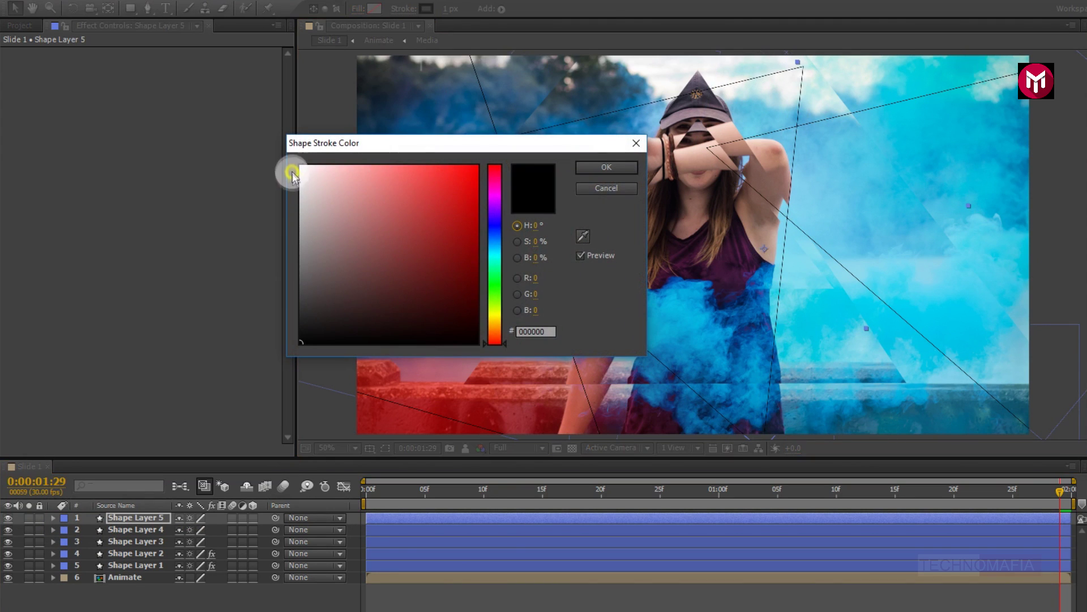
left_click_drag(299, 169, 281, 151)
left_click(592, 169)
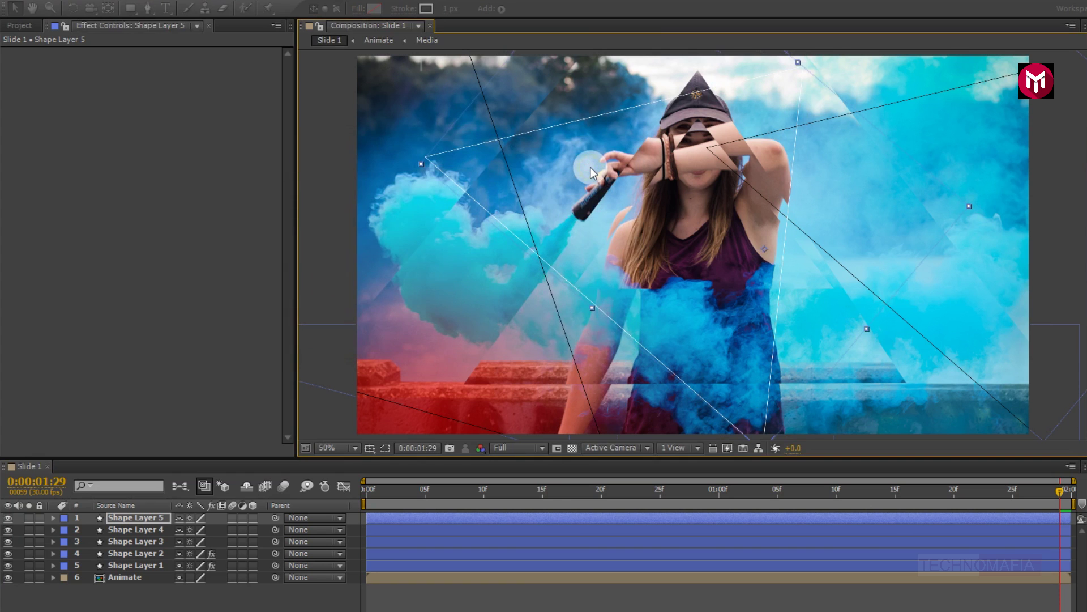
Step: Set Shape Layer 5's rotation keyframe at 0:00:00:00 to 70°
left_click(150, 515)
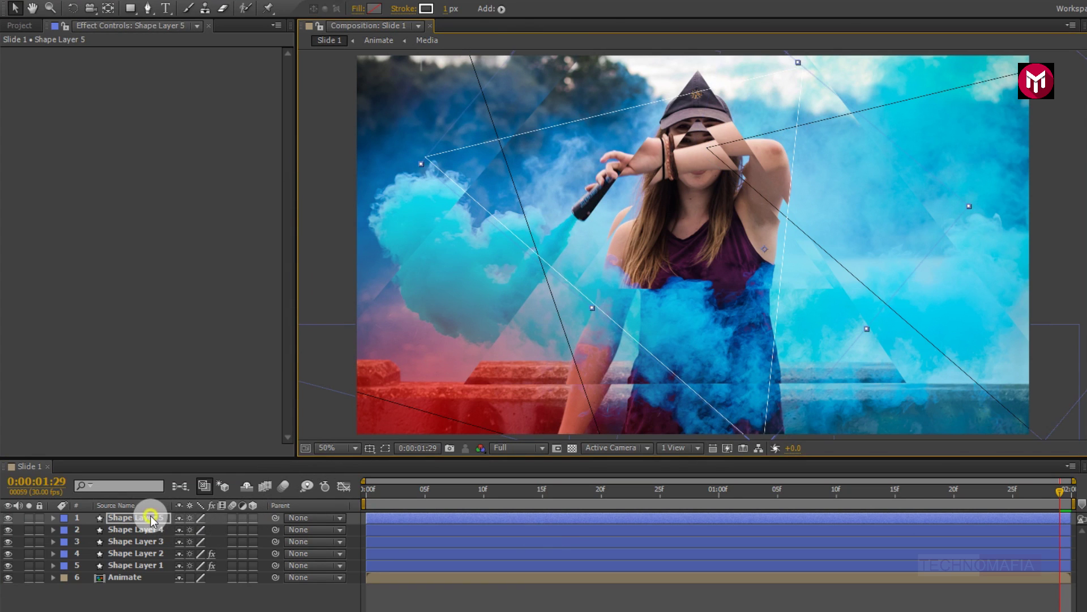
key("r")
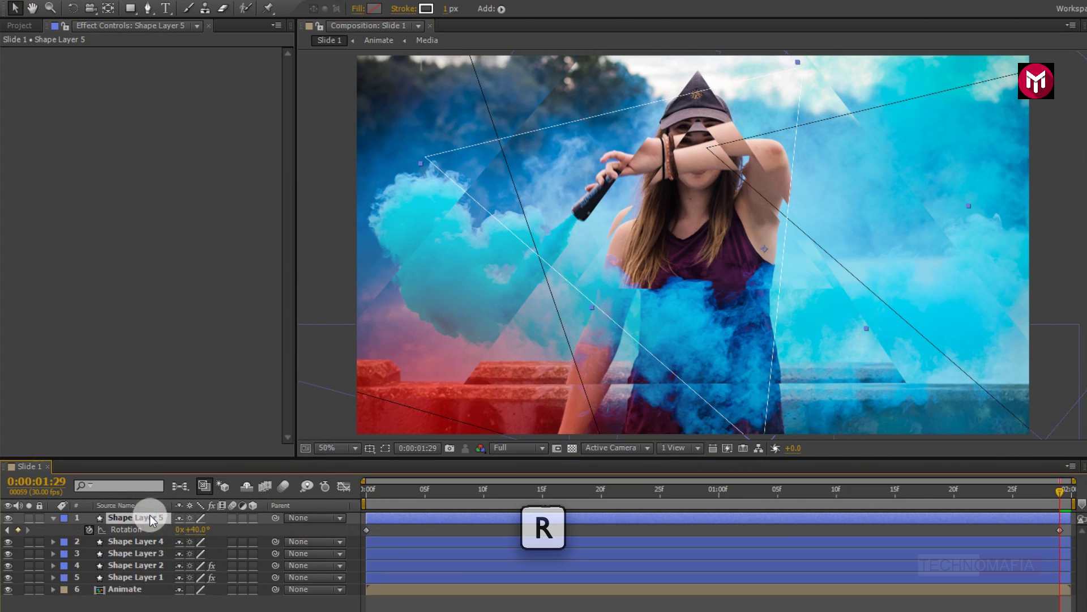
left_click(365, 487)
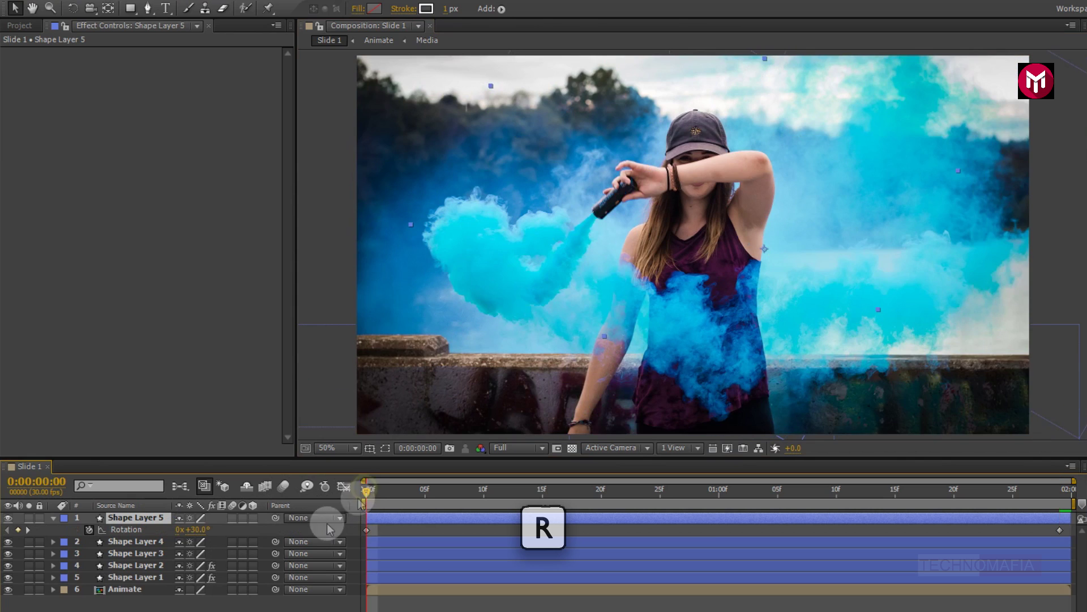
left_click(196, 529)
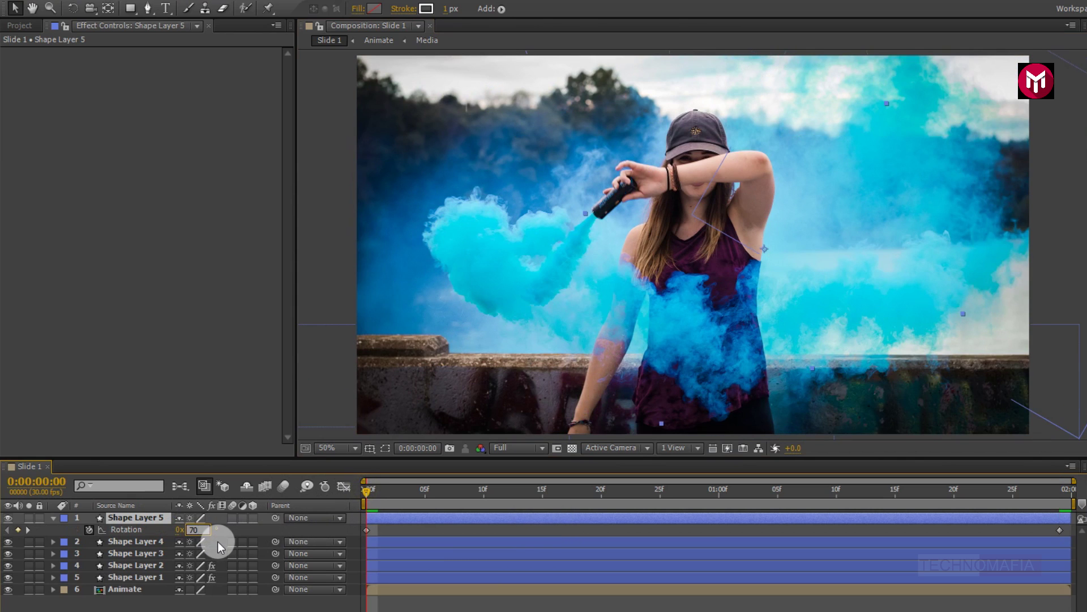
key("Return")
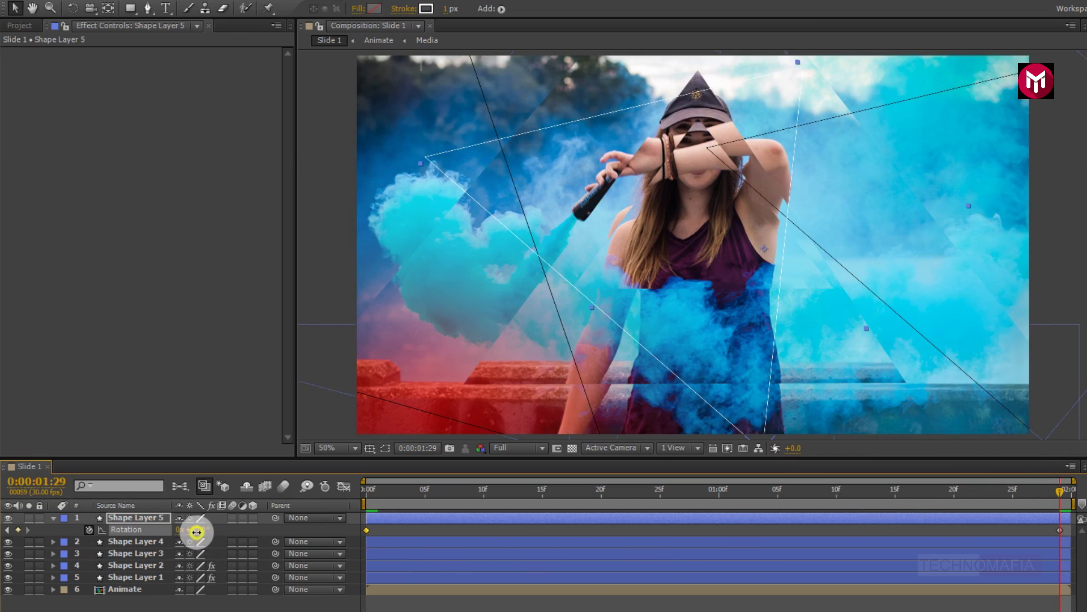
Step: Set Shape Layer 5's rotation at 0:00:01:29 to 80° and collapse its properties
type("80")
key("Return")
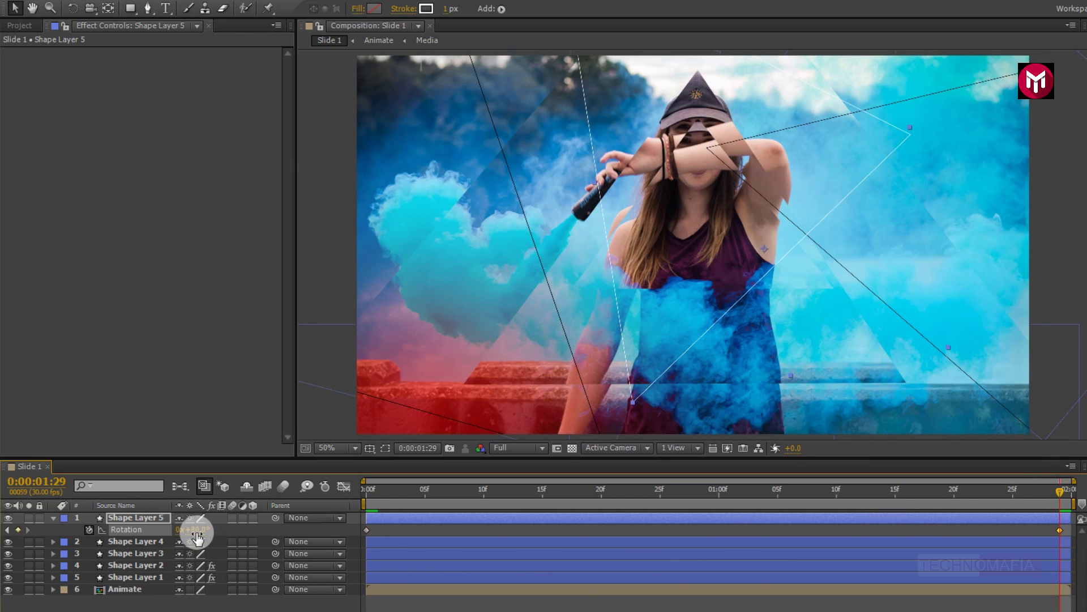
left_click(102, 529)
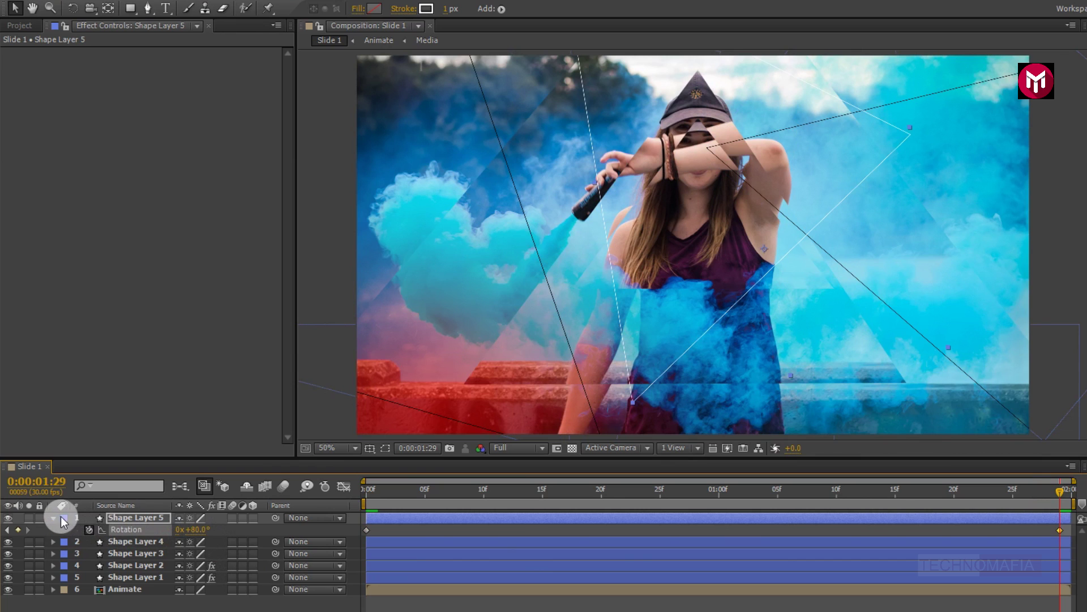
left_click(53, 517)
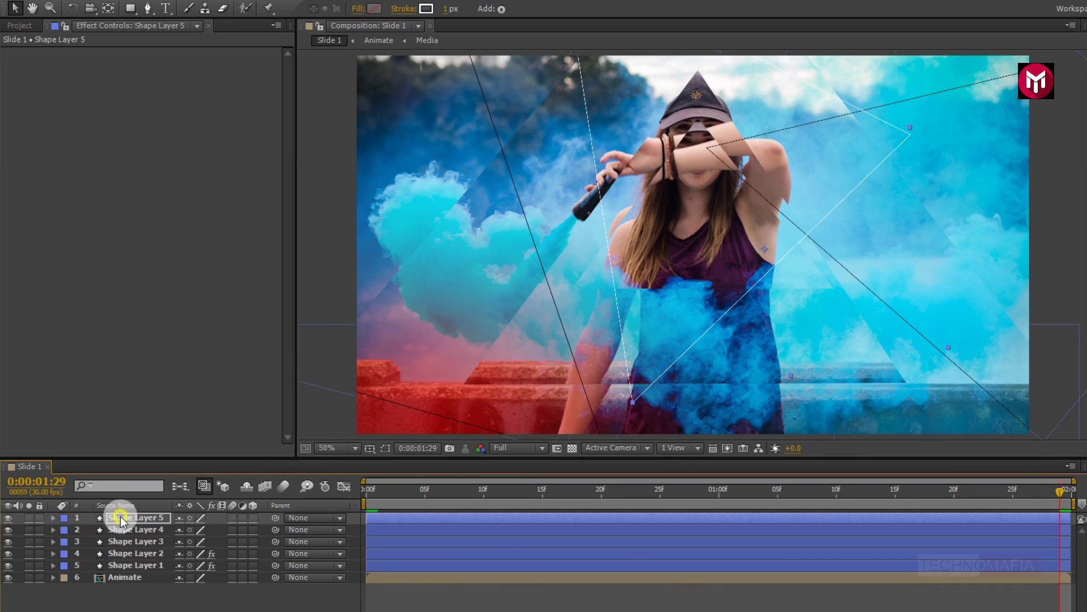
Step: Nudge the white triangle slightly down and to the left, and scale Shape Layer 5 to 105%
left_click_drag(651, 306, 633, 325)
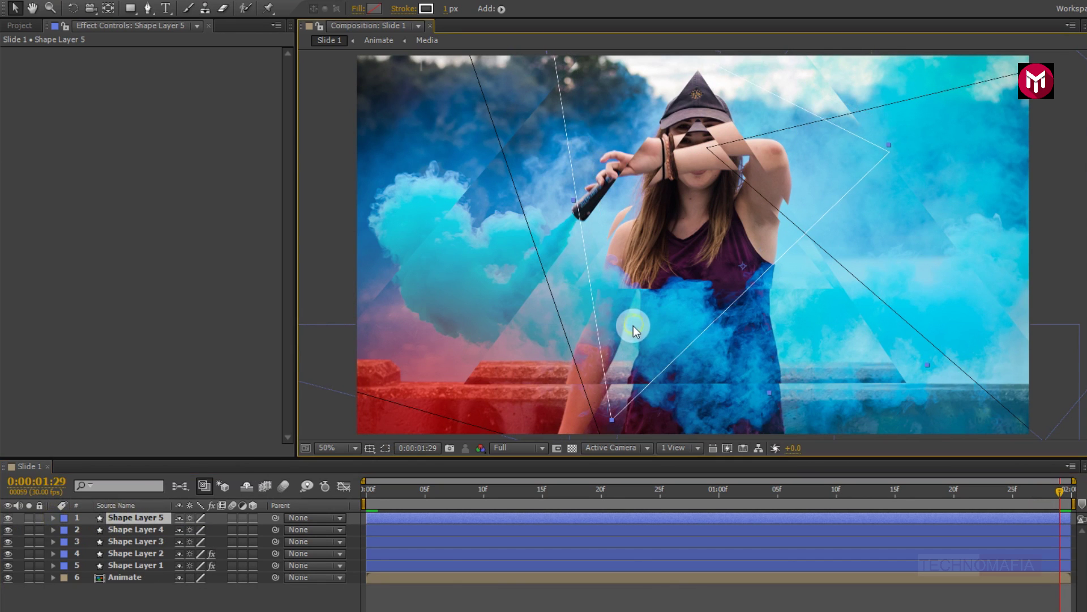
left_click(147, 518)
key("s")
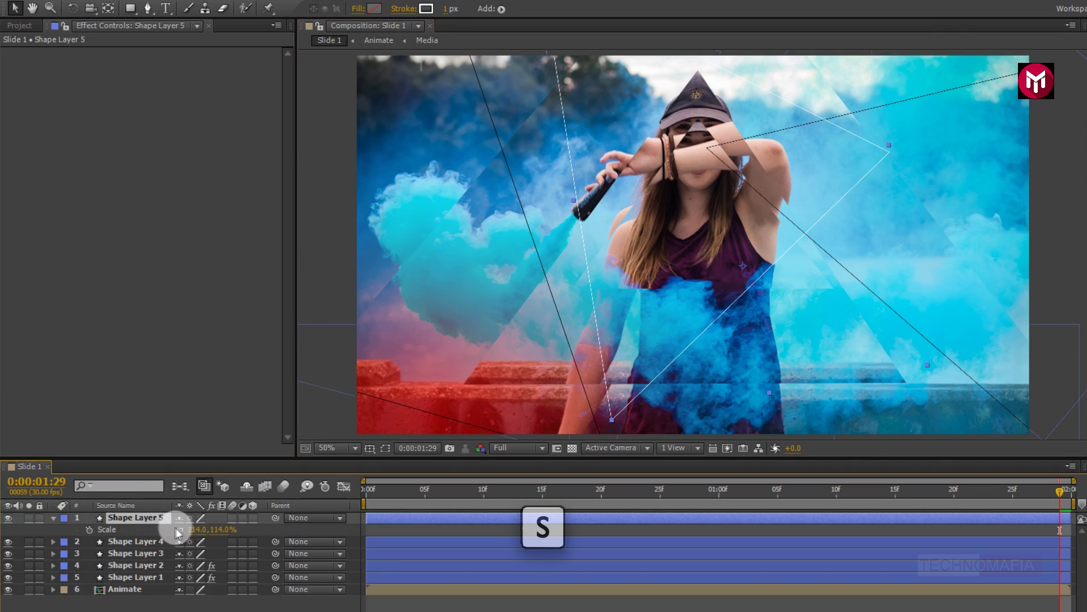
left_click_drag(188, 534, 189, 528)
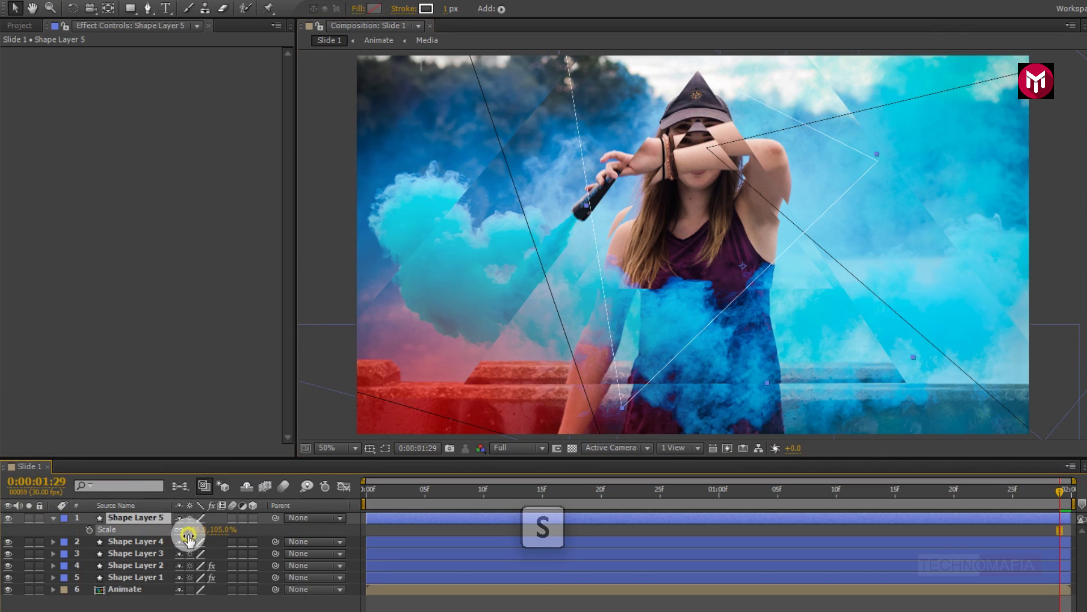
left_click(53, 517)
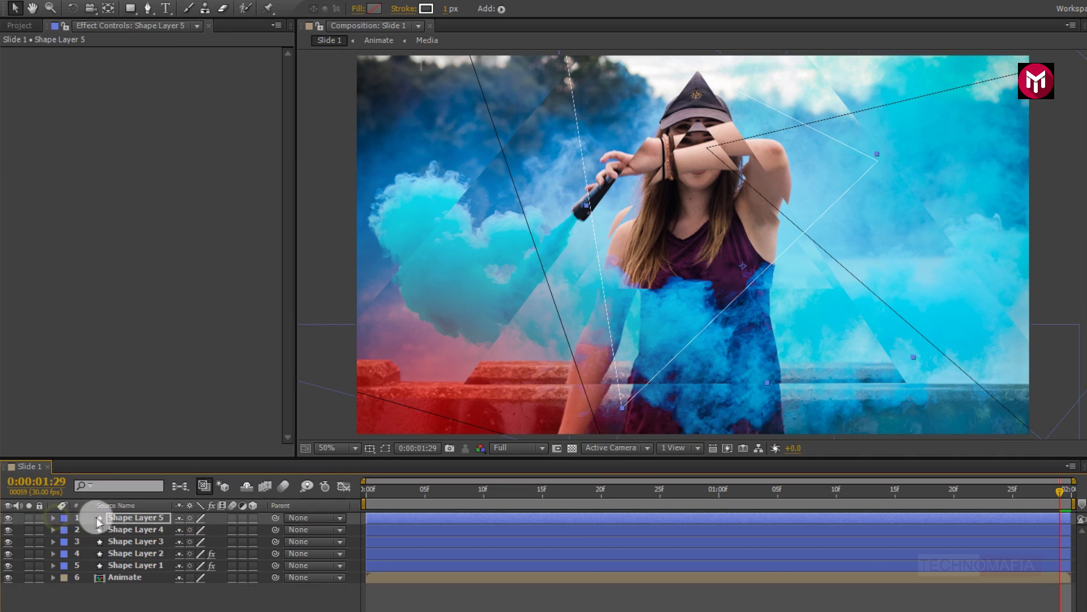
Step: Pre-compose Shape Layers 3, 4 and 5 into a new composition named Lines, moving all attributes into it
left_click(126, 530, "ctrl")
left_click(129, 542, "ctrl")
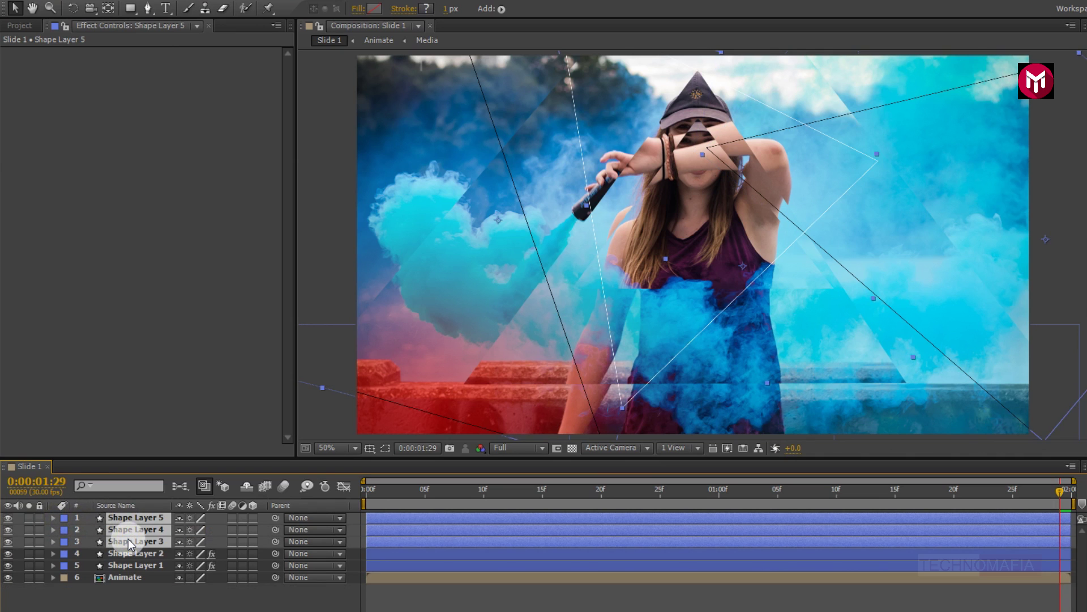
right_click(130, 542)
left_click(172, 425)
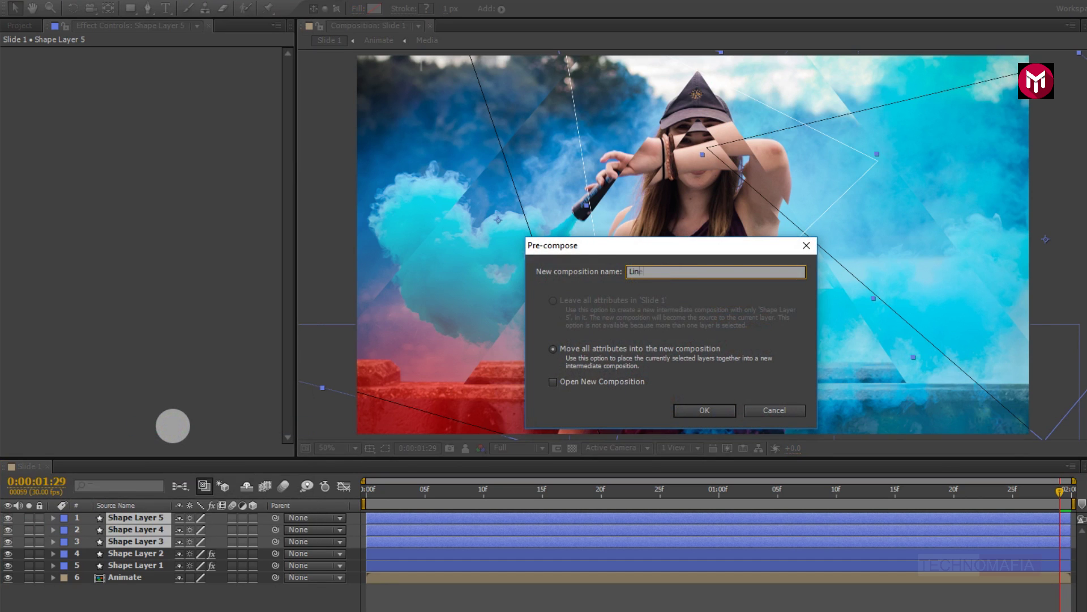
left_click(689, 413)
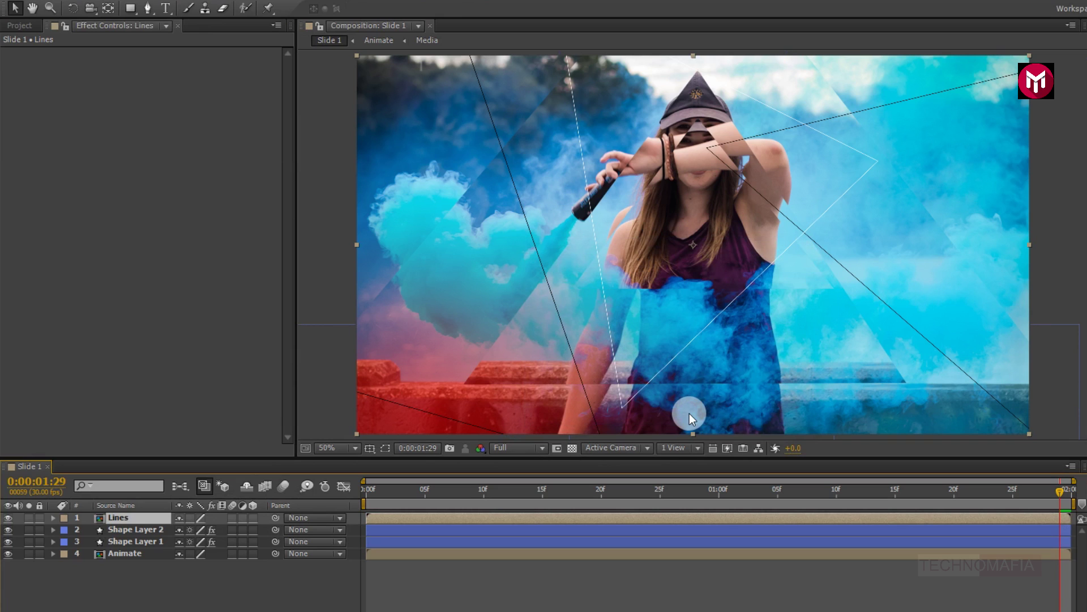
Step: Lower the Lines layer's opacity to about 55% and collapse its properties
key("t")
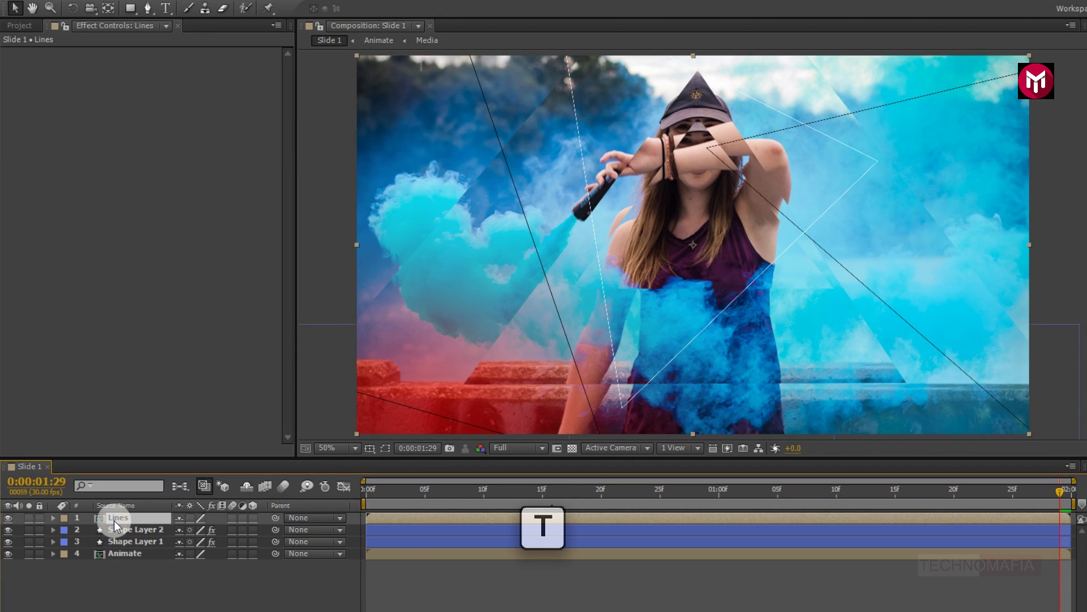
left_click_drag(182, 537, 153, 536)
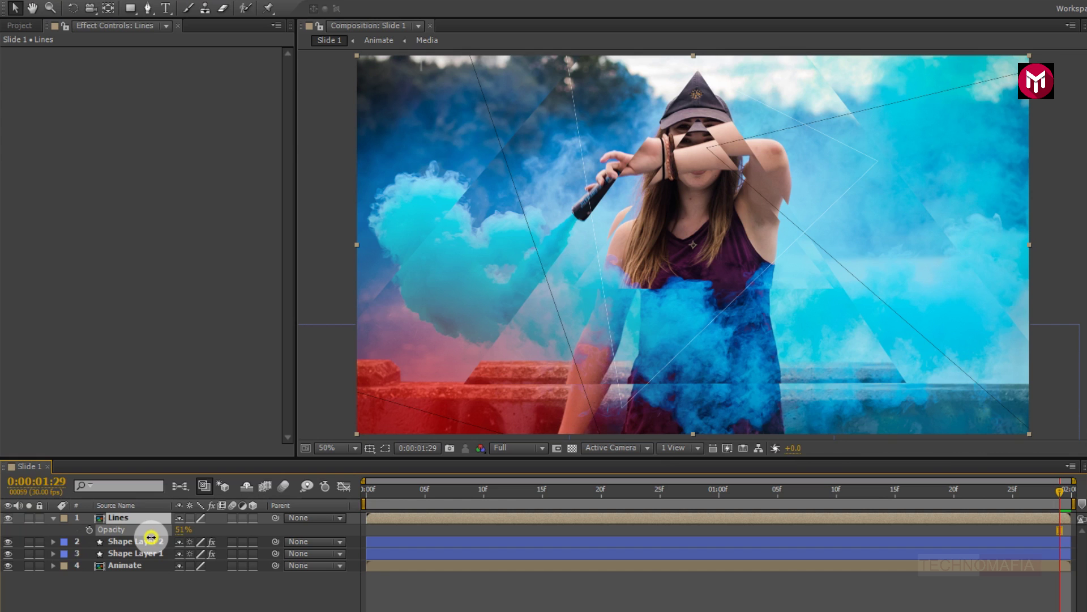
left_click_drag(151, 537, 160, 538)
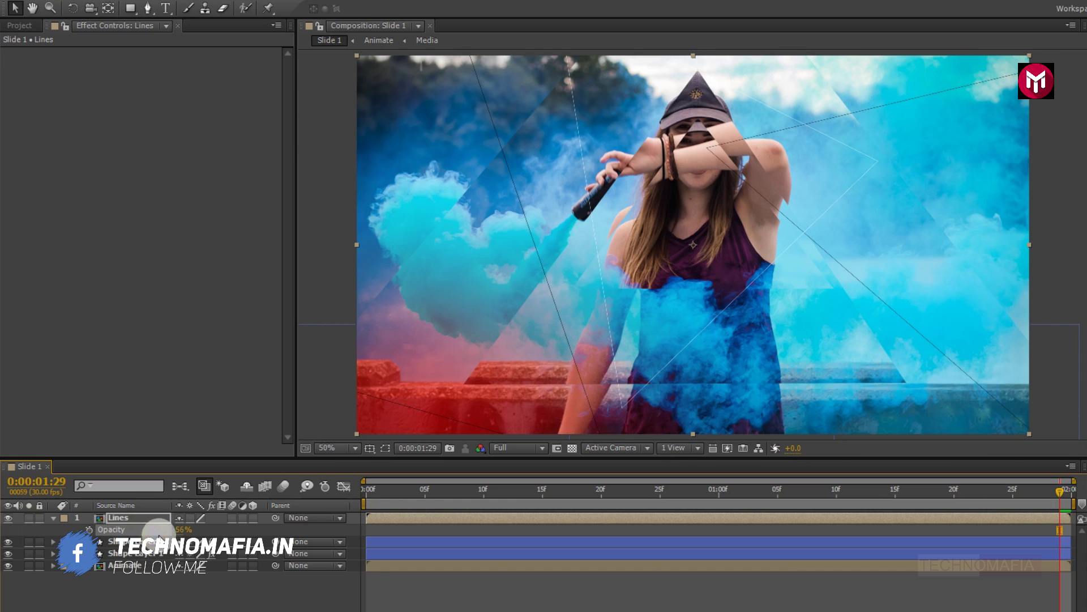
left_click(52, 518)
Step: Play back the Slide 1 animation from 0:00:00:00 to review the result
left_click(364, 488)
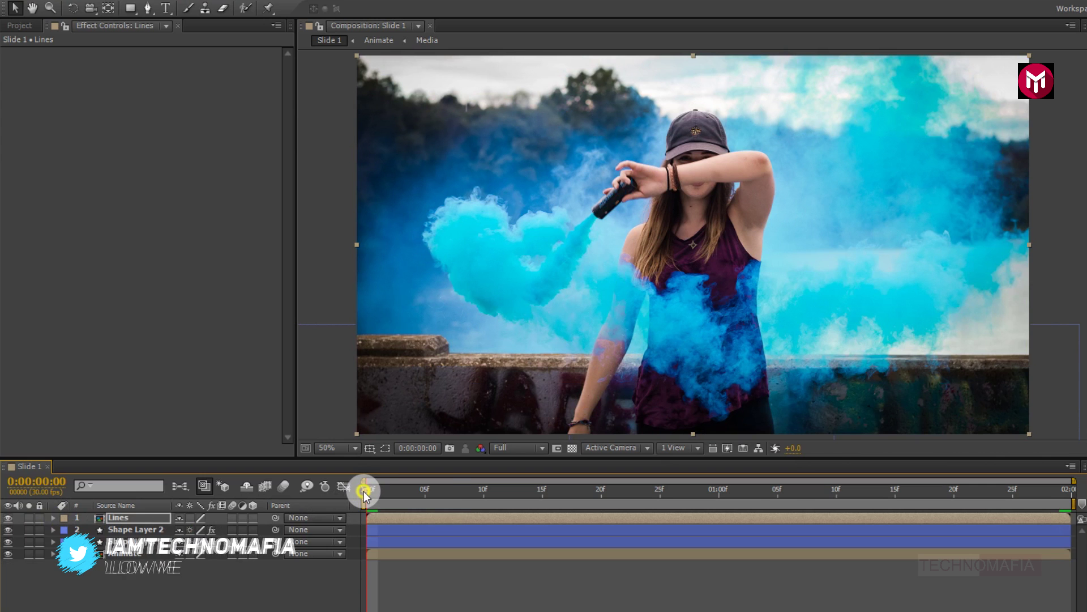
key("space")
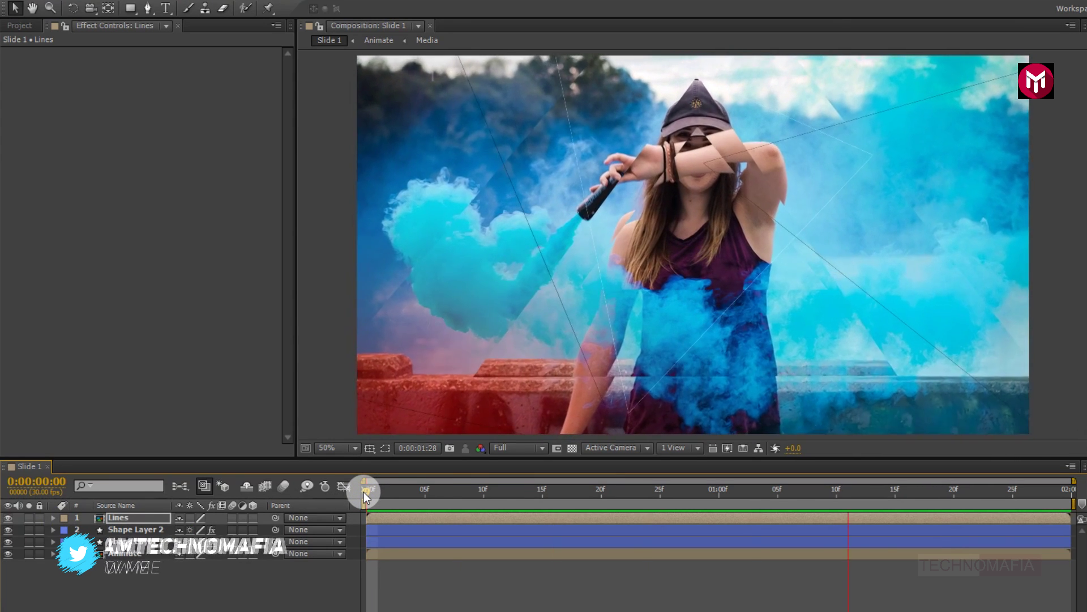